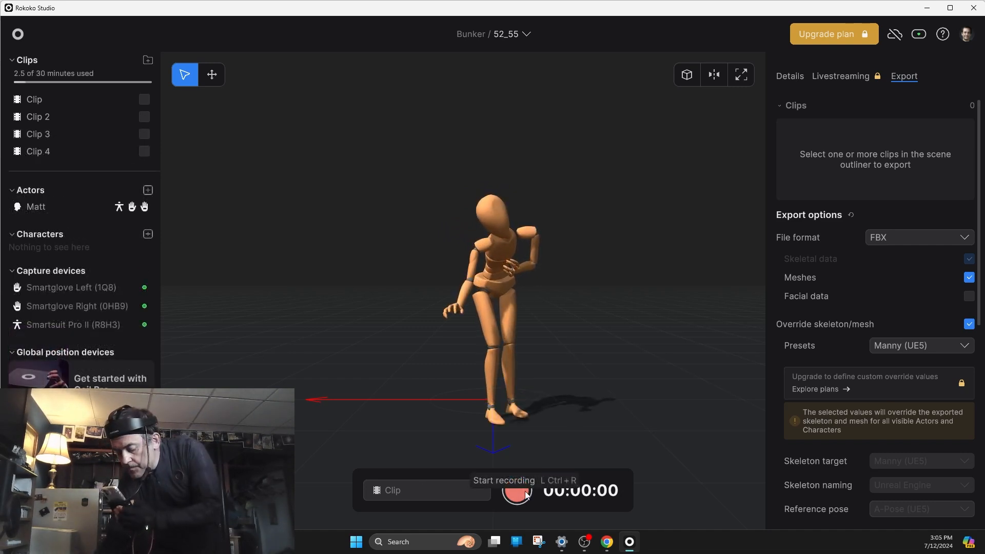
Record a new motion-capture take of the actor and toggle the full-screen view of the 3D scene.
left_click(526, 494)
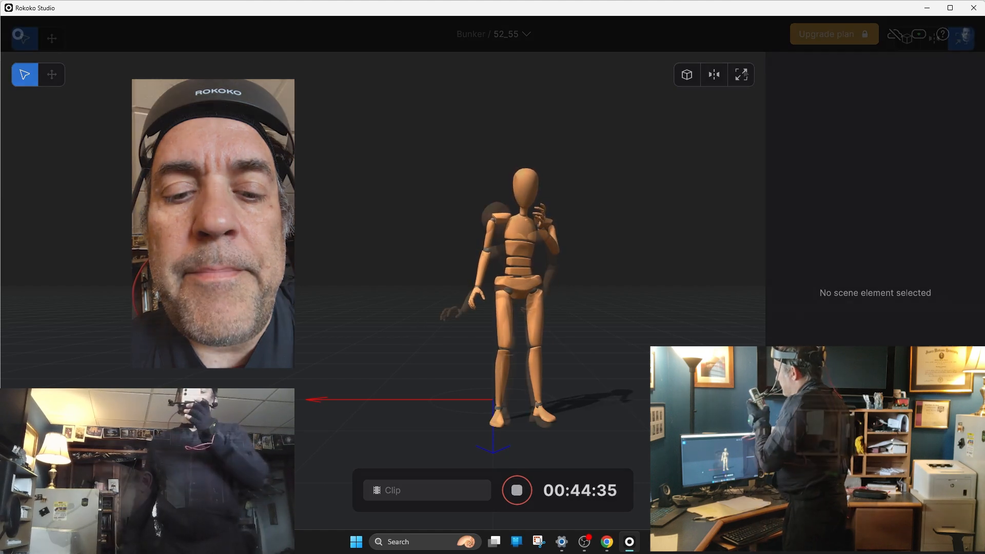
left_click(741, 74)
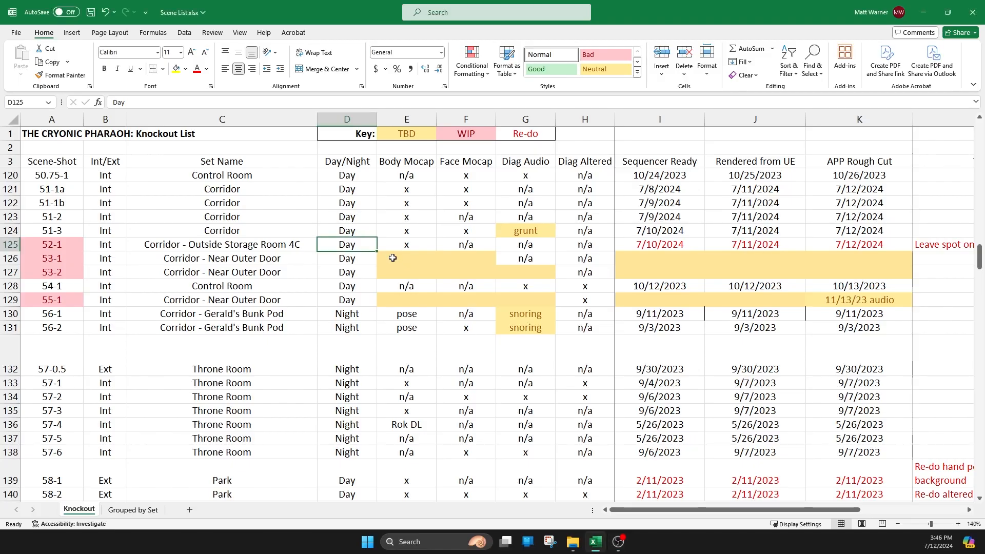
In the Excel scene list, enter 7/12/2024 as the Body Mocap date for shot 53-1 and copy it to Face Mocap.
left_click(392, 257)
type("7/12/2024")
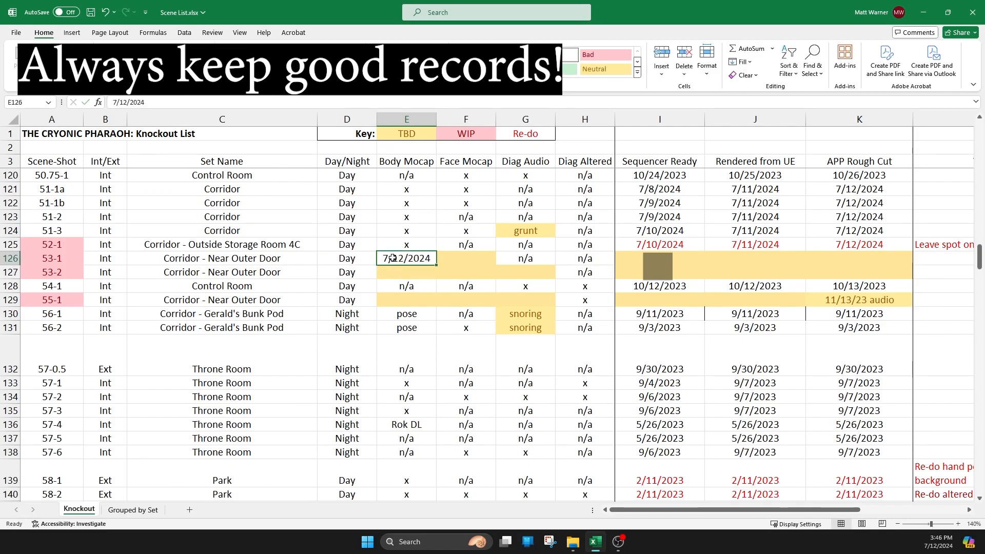
key("Return")
key("Up")
key("ctrl+c")
key("Right")
key("ctrl+v")
Paste the copied date into Body Mocap, Face Mocap and Diag Audio for shot 53-2.
key("Down")
key("Left")
key("ctrl+v")
key("Right")
key("ctrl+v")
key("Right")
key("ctrl+v")
Paste the copied date into Body Mocap, Face Mocap and Diag Audio for shot 55-1.
key("Down")
key("Down")
key("Left")
key("Left")
key("ctrl+v")
key("Right")
key("ctrl+v")
key("Right")
key("ctrl+v")
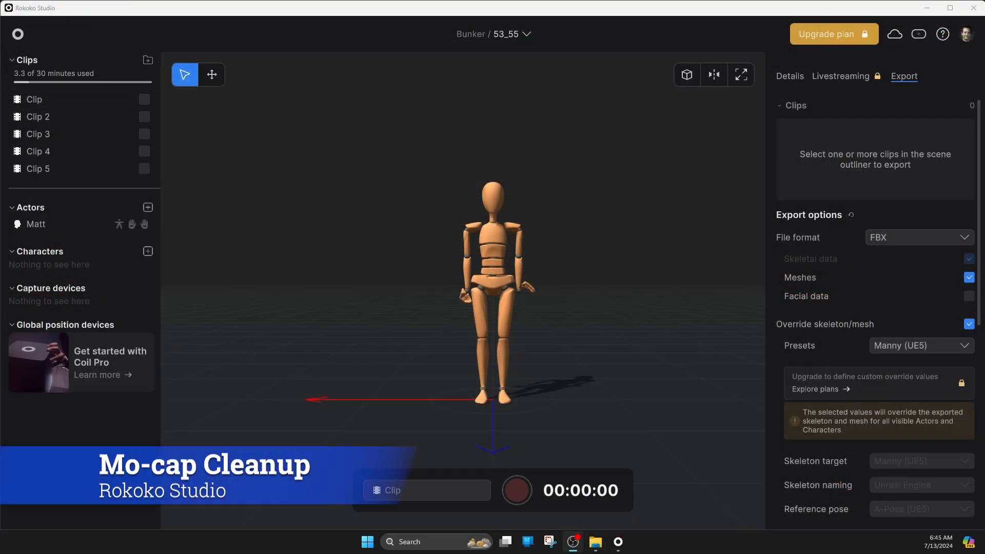
Open Clip 5 in Rokoko Studio, play it and scrub between about 13 and 16 seconds to review the footlocks.
double_click(36, 171)
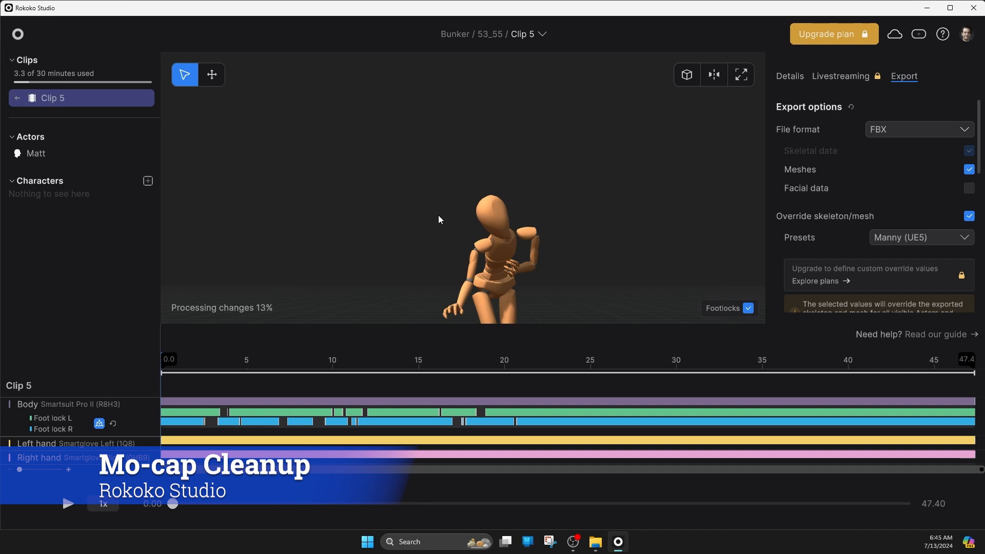
left_click(66, 505)
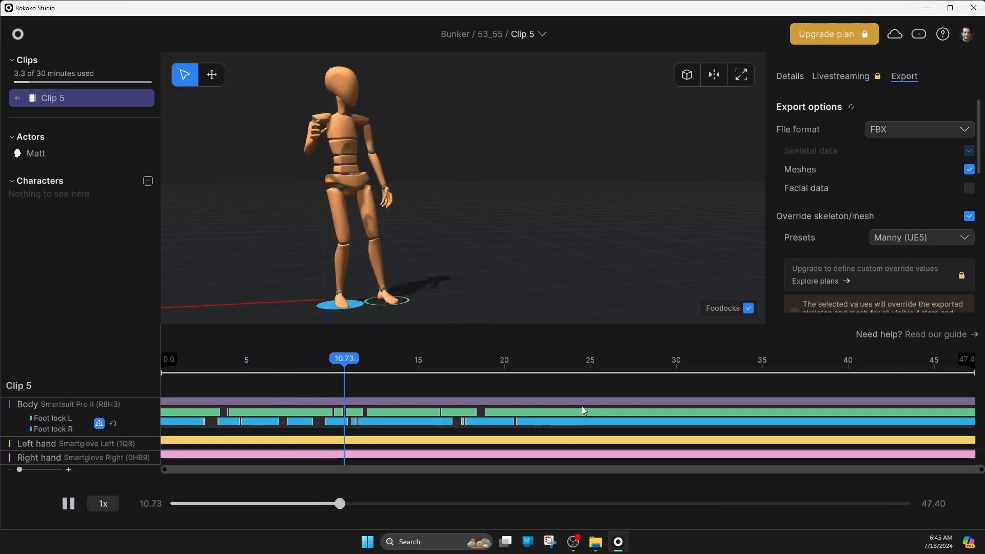
left_click(430, 369)
left_click_drag(430, 368, 389, 388)
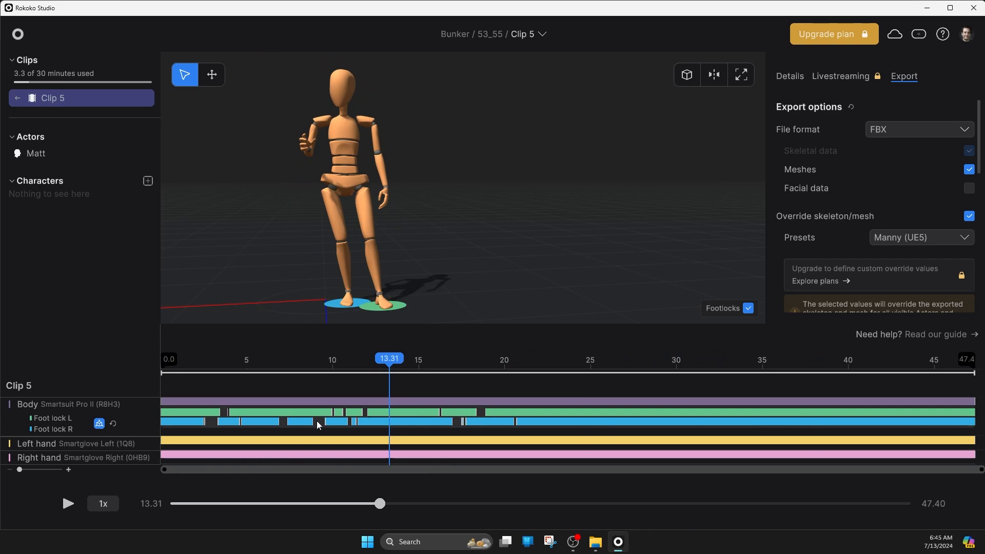
left_click_drag(411, 371, 431, 374)
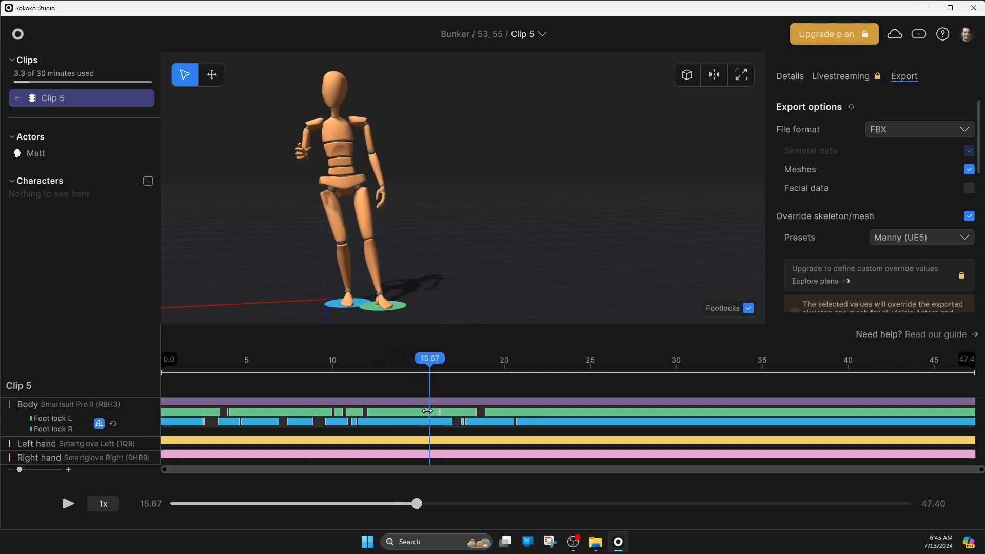
Try shortening the left foot lock segment ending near 12 seconds and the right one near 8 seconds, then scrub to 9.58 seconds.
left_click_drag(406, 411, 407, 412)
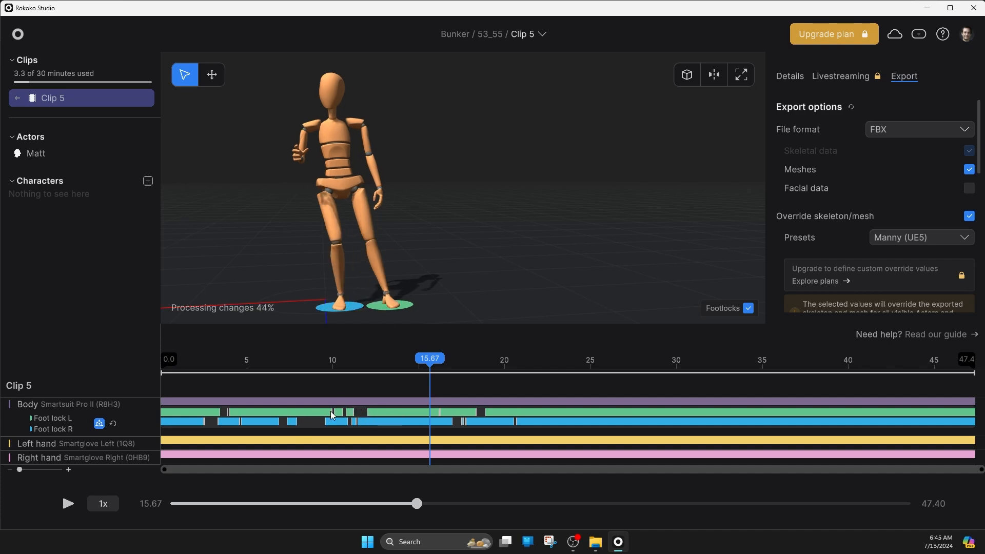
left_click_drag(439, 367, 334, 375)
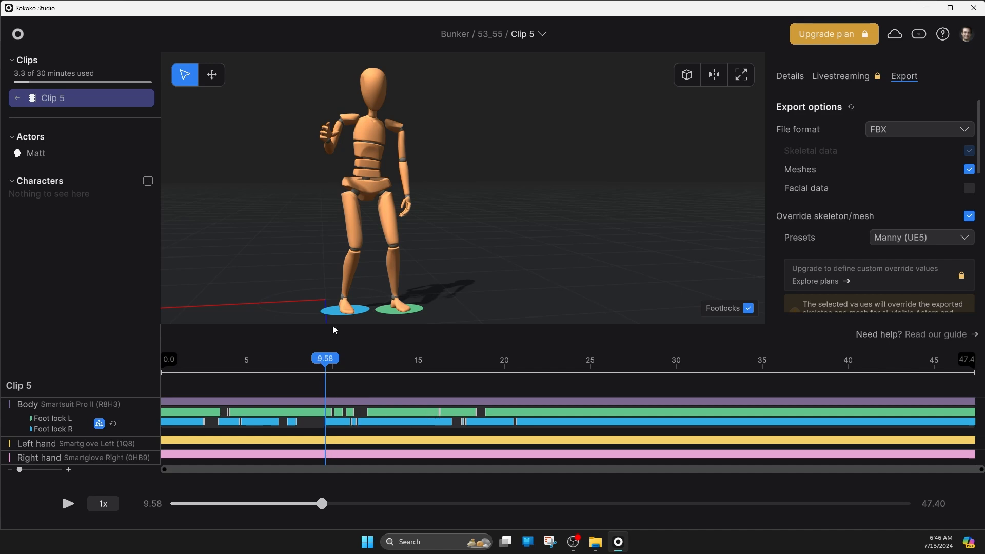
Try removing the two short right foot lock segments between 9.58 and 11.4 seconds and extending the following segment back to 9.58.
right_click(336, 422)
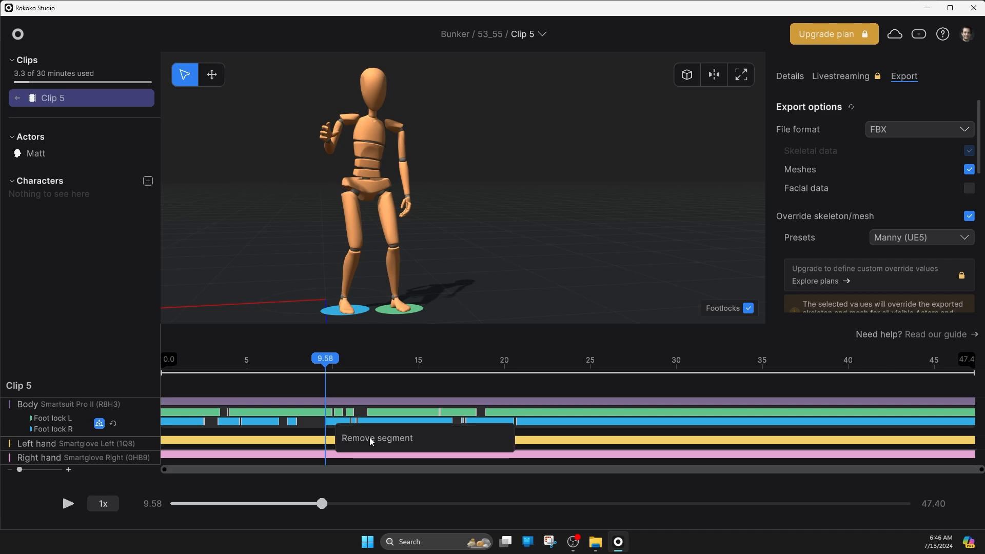
left_click(369, 437)
right_click(354, 422)
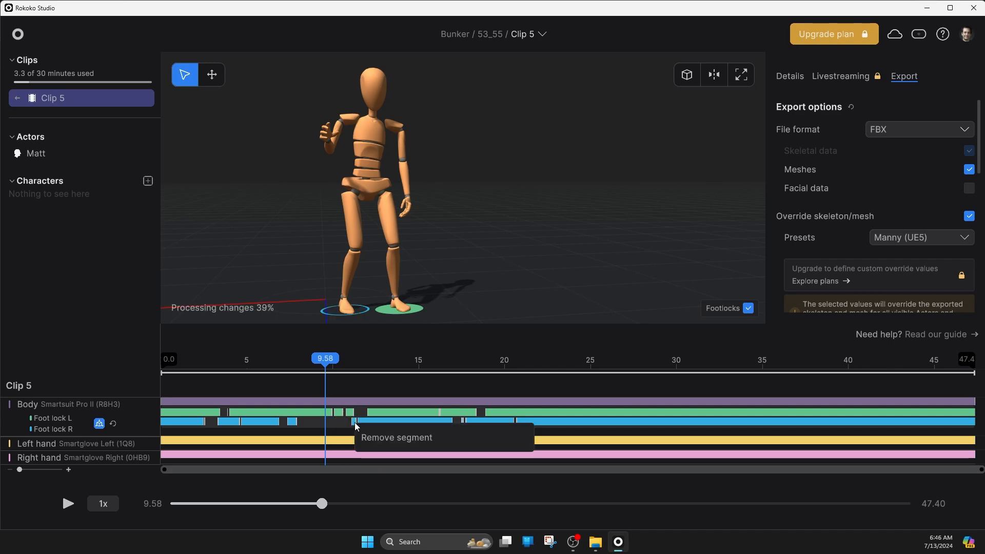
left_click(393, 441)
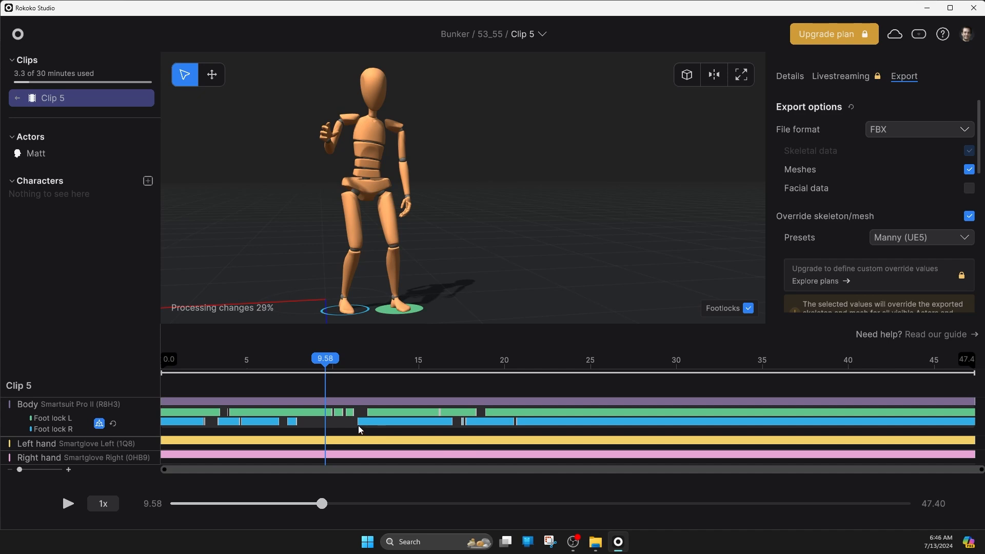
left_click_drag(357, 421, 325, 419)
left_click_drag(328, 362, 588, 378)
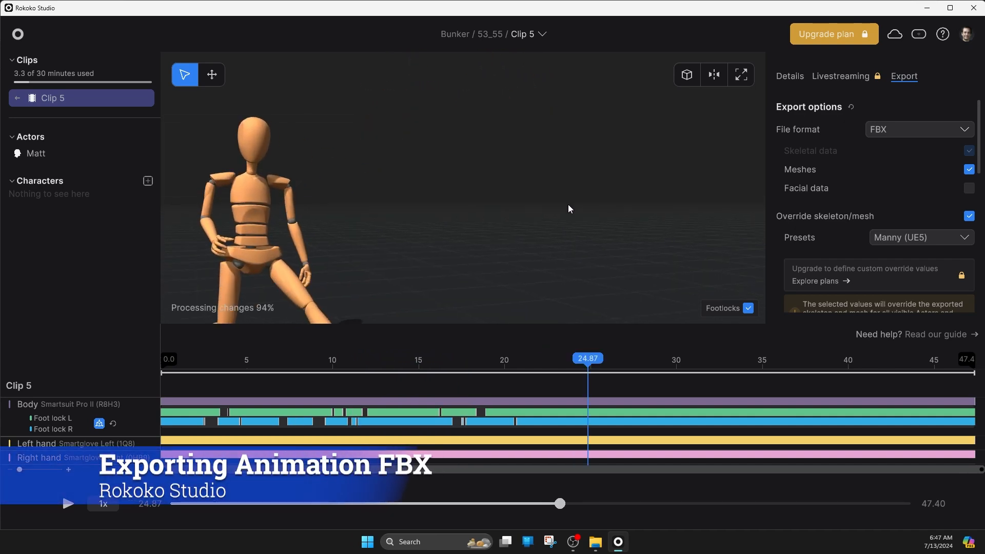
Examine the FBX export options for Clip 5, including the Manny (UE5) skeleton preset.
scroll(981, 128, "down", 2)
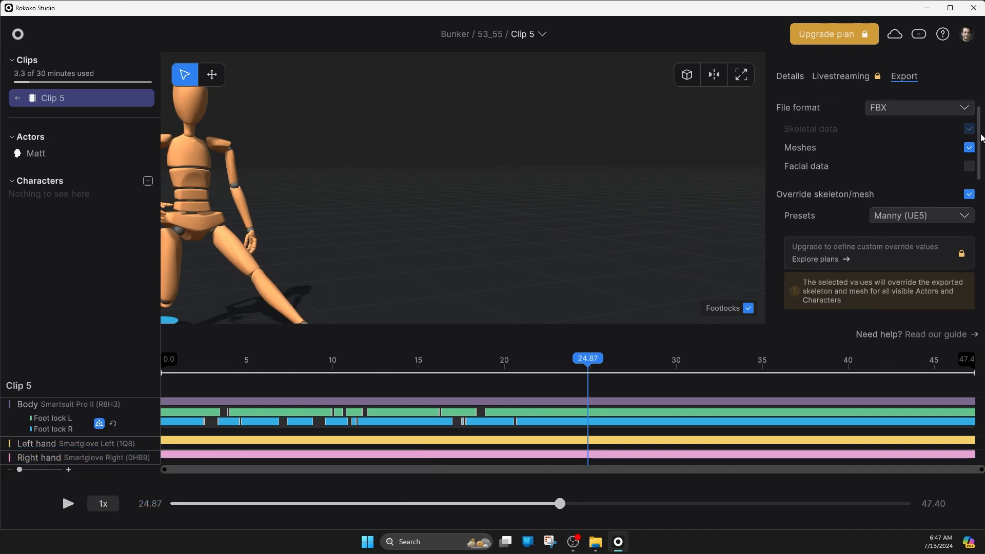
scroll(928, 116, "up", 2)
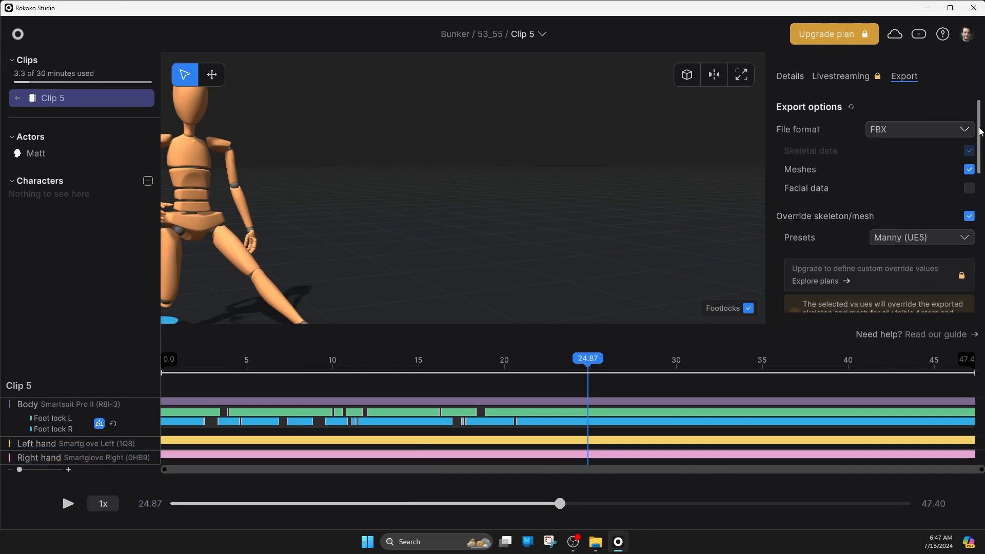
scroll(980, 131, "down", 6)
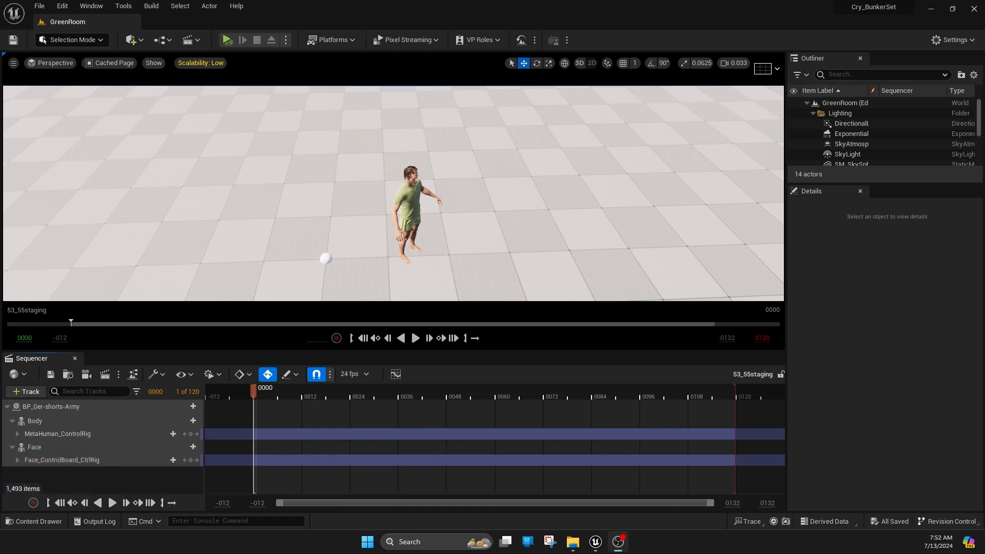
In Unreal Engine, select the BP_Ger-shorts-Army character and delete the MetaHuman_ControlRig track from its Body in the 53_55staging sequence.
left_click(416, 210)
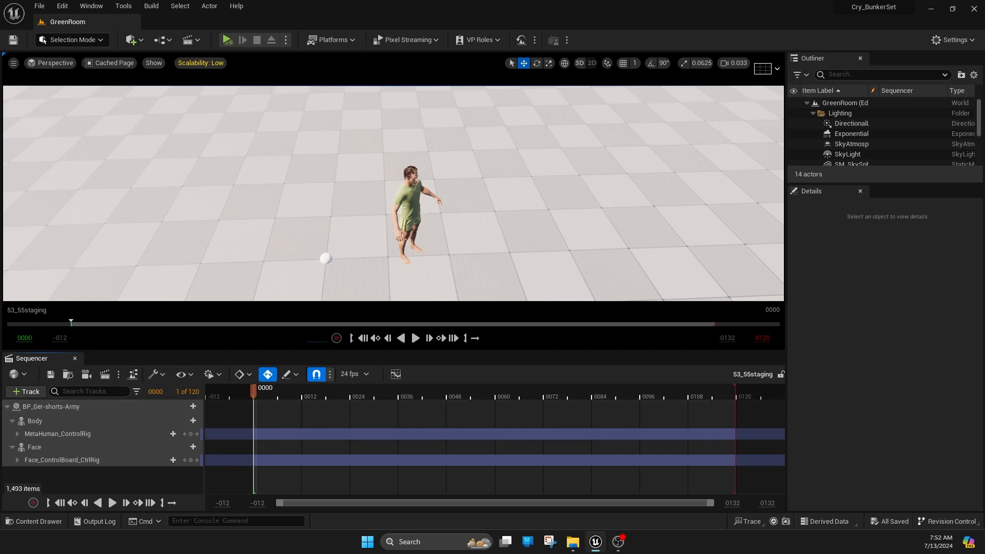
right_click_drag(493, 219, 491, 238)
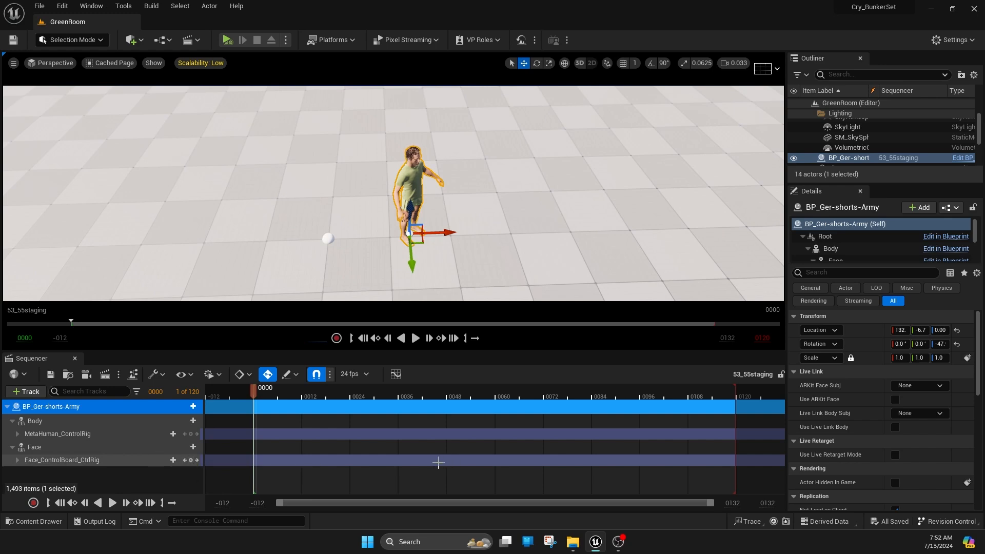
left_click(85, 433)
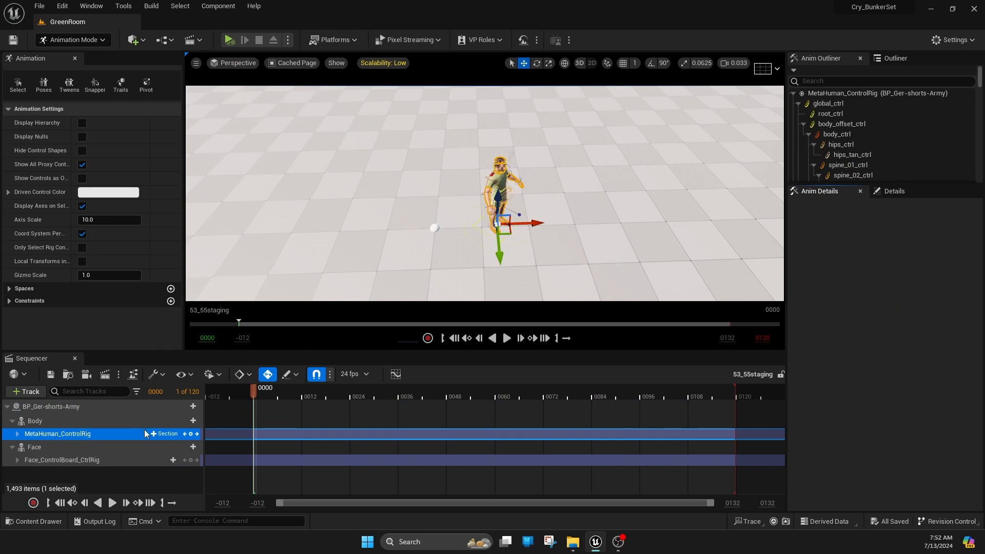
key("Delete")
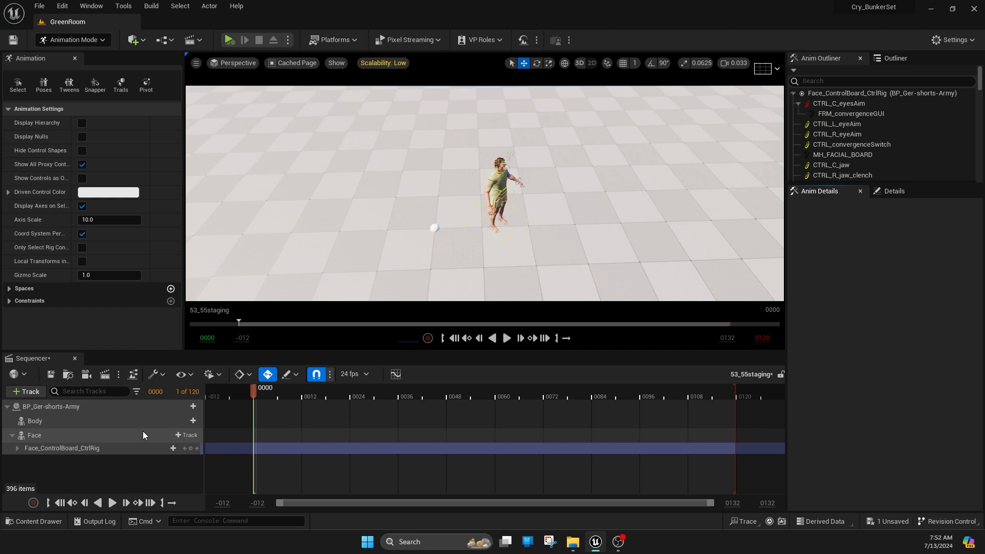
Choose 53_55_Gbody.fbx for import into the Body_Anims/53_55 content folder.
key("ctrl+space")
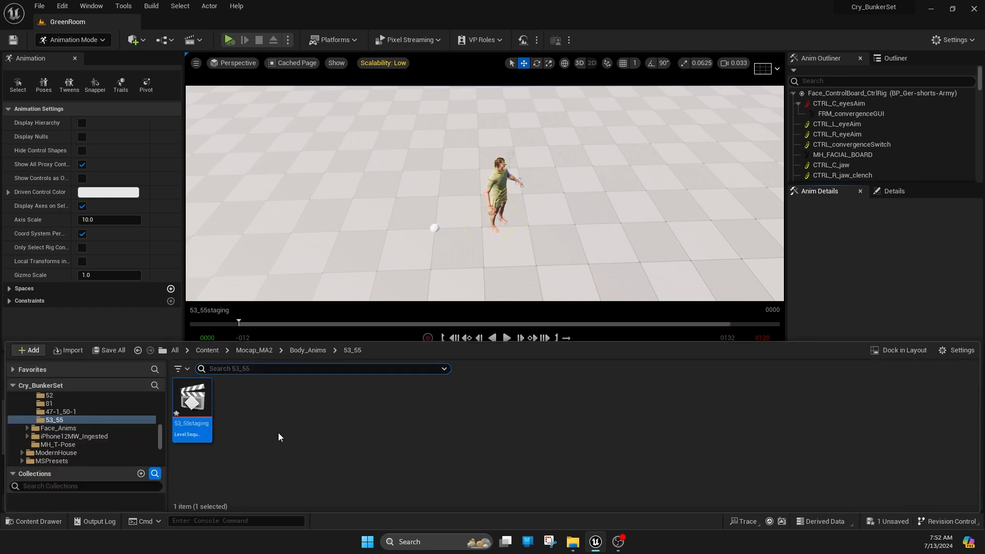
right_click(278, 433)
left_click(371, 27)
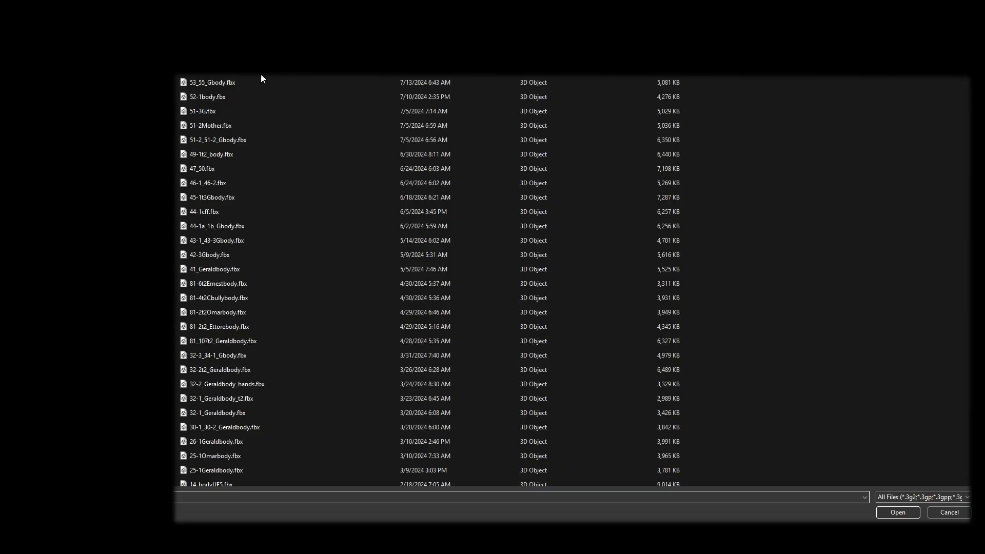
left_click(909, 511)
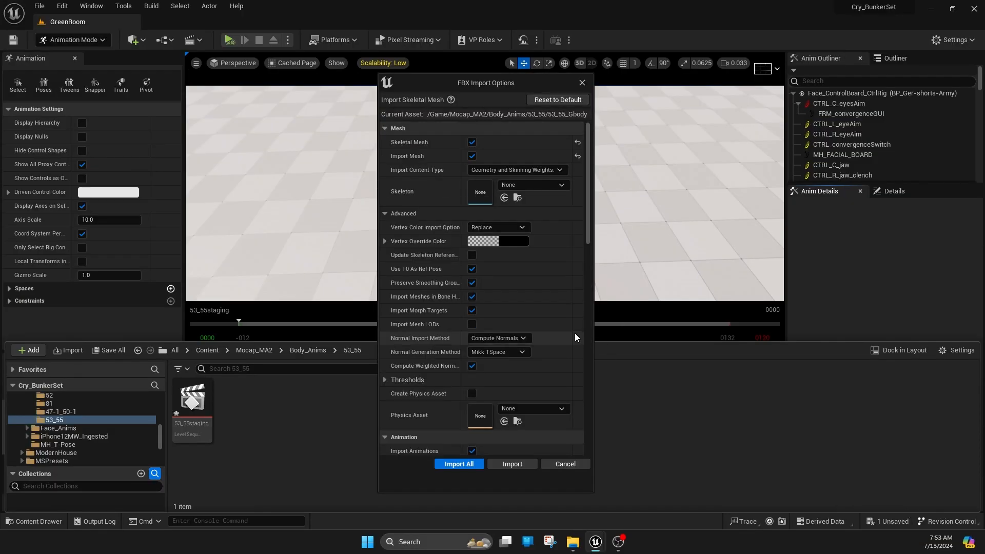
Import the body FBX with SK_Mannequin as its skeleton and close the Content Browser and Message Log windows.
left_click(542, 183)
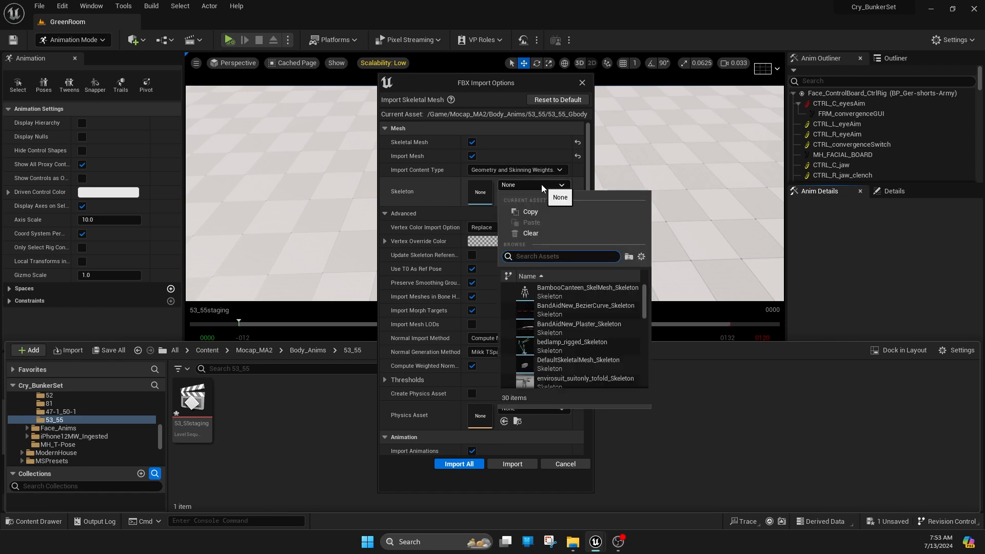
type("man")
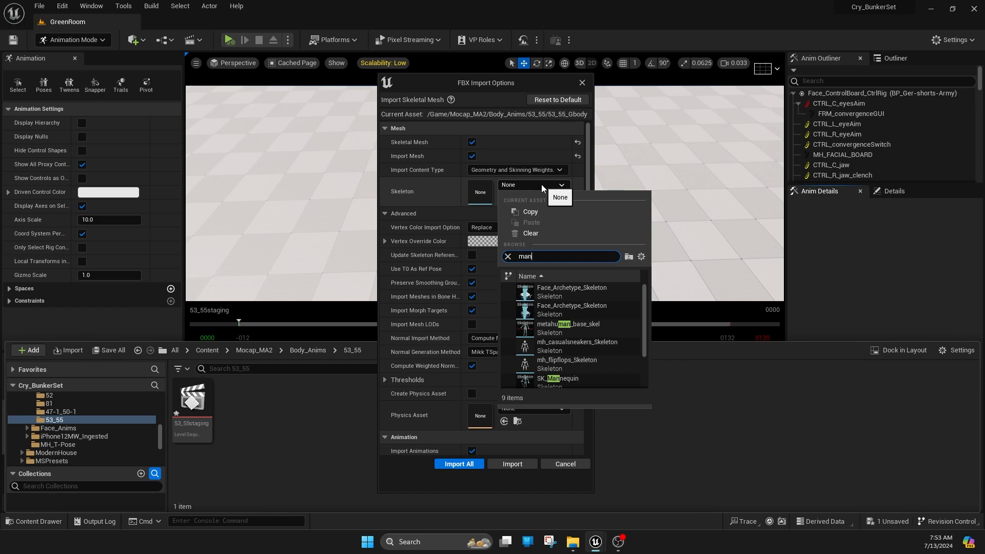
left_click(583, 379)
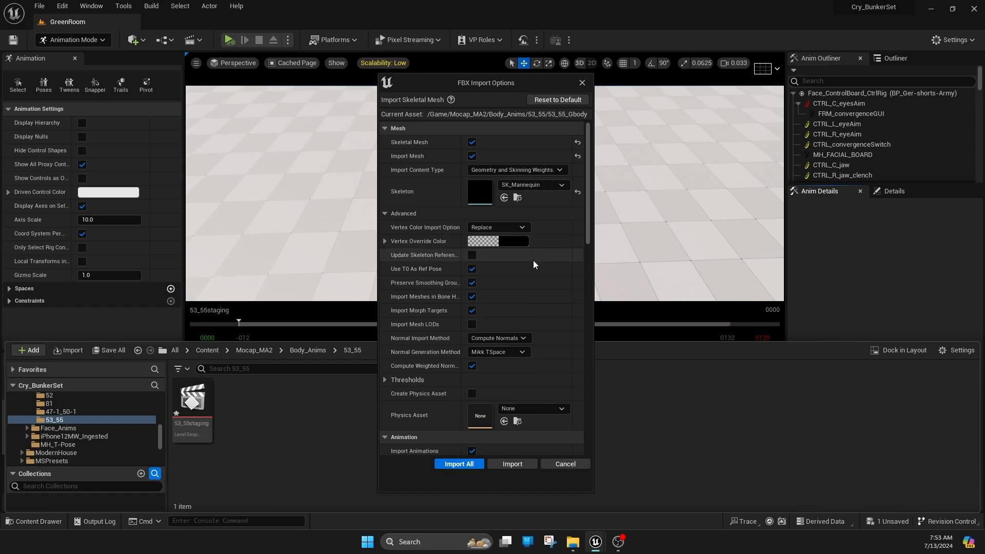
scroll(506, 286, "down", 5)
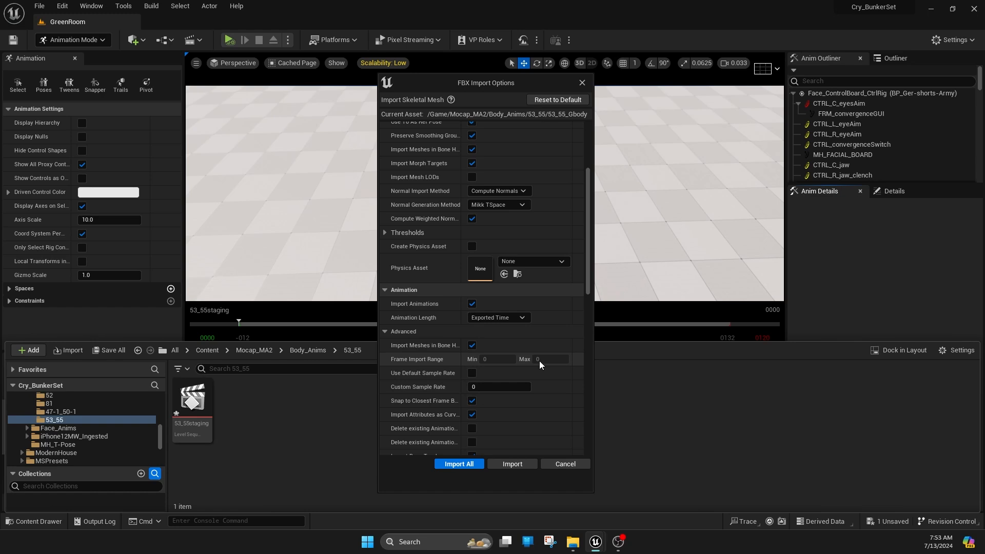
scroll(540, 361, "down", 2)
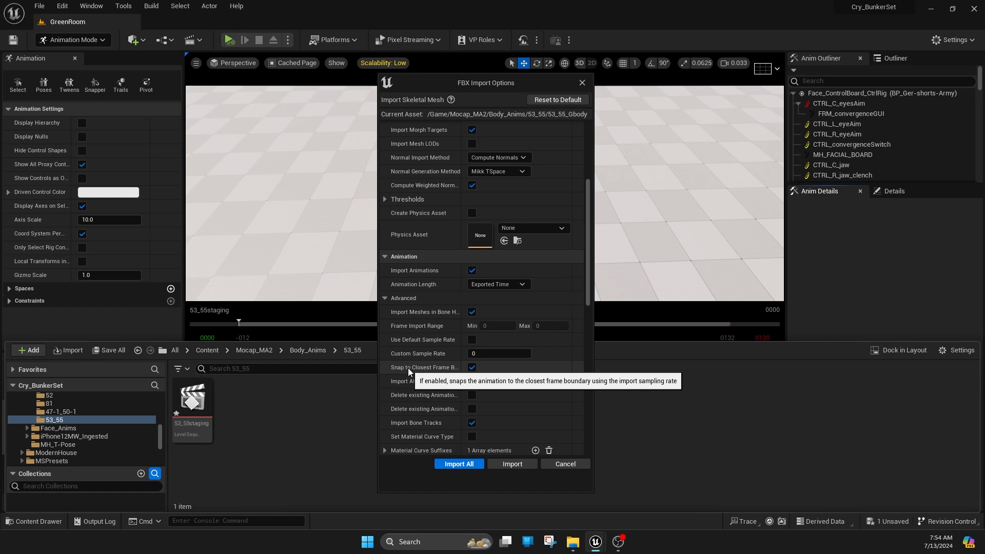
left_click(447, 463)
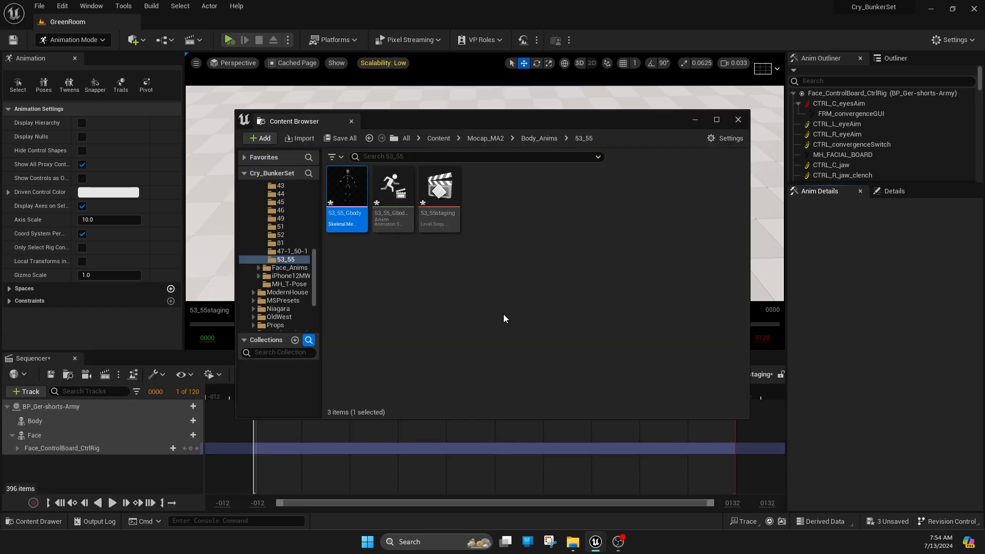
left_click(351, 122)
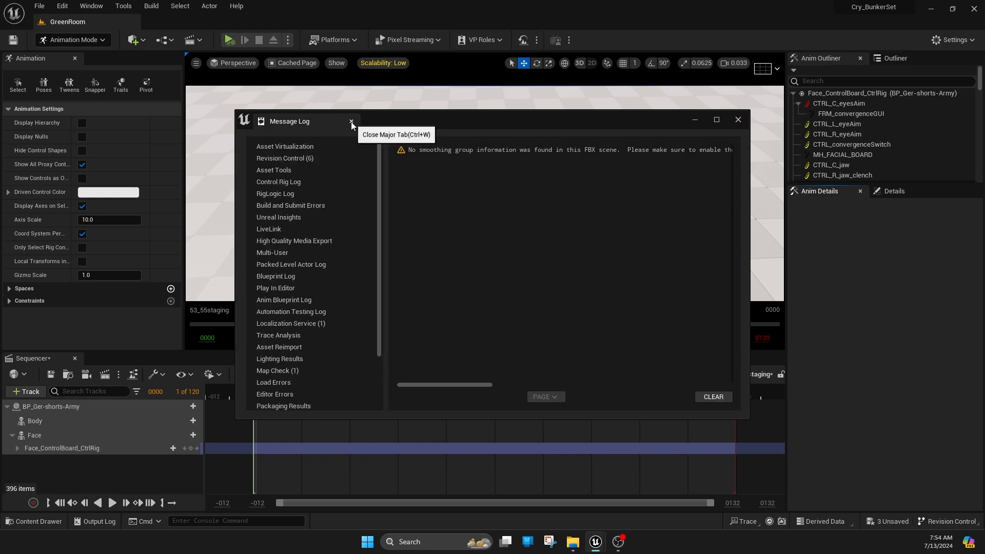
left_click(738, 119)
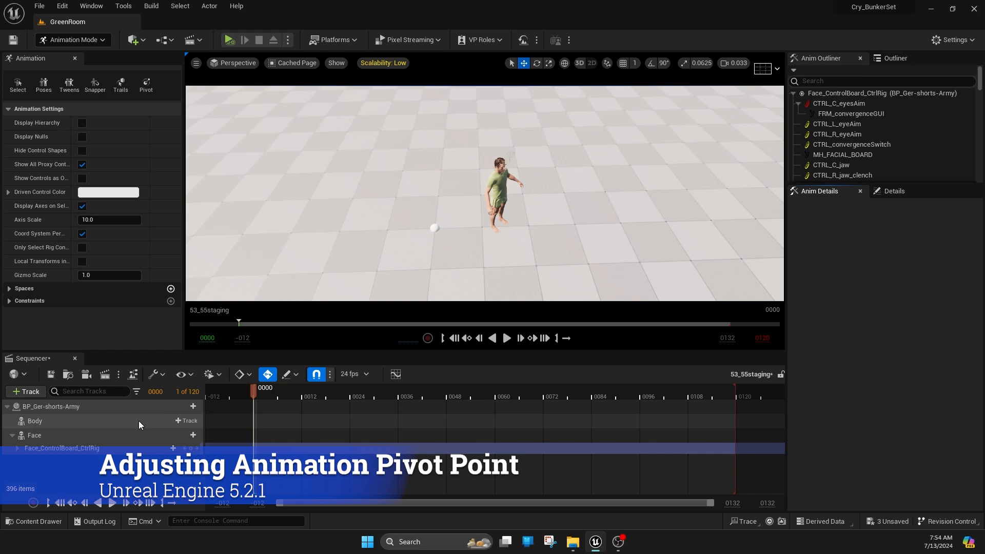
Add the 53_55_Gbody_Anim animation to the Body of BP_Ger-shorts-Army in the 53_55staging sequence and play it back.
left_click(187, 421)
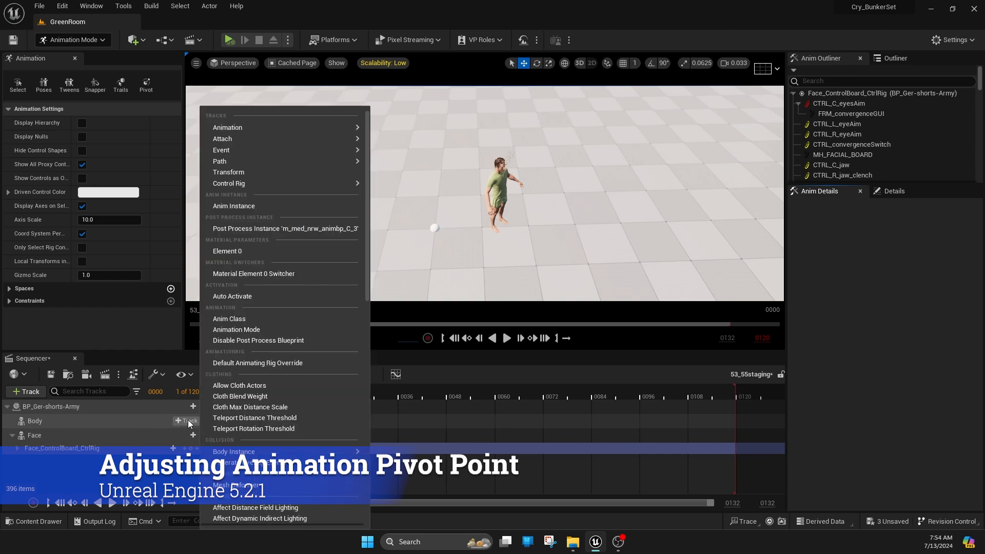
mouse_move(295, 135)
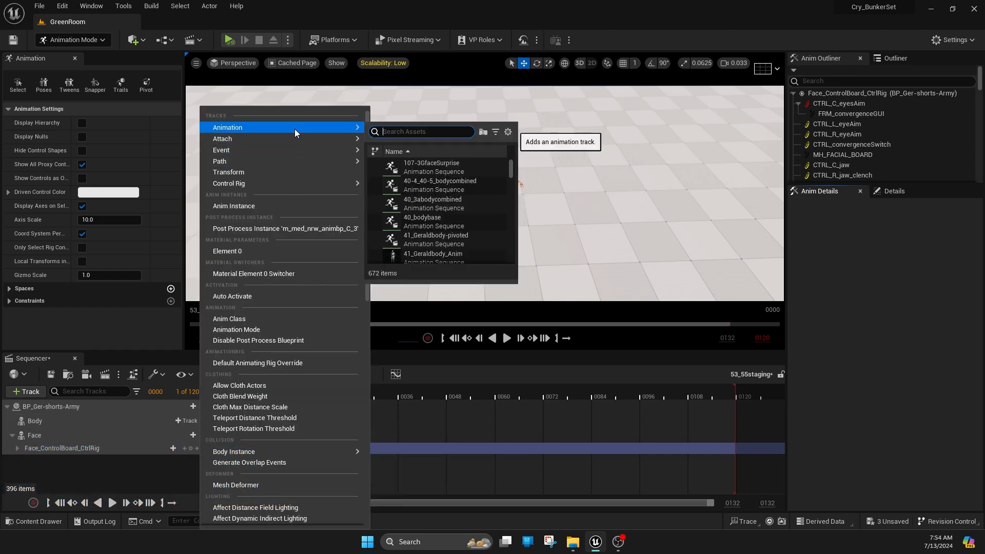
type("53")
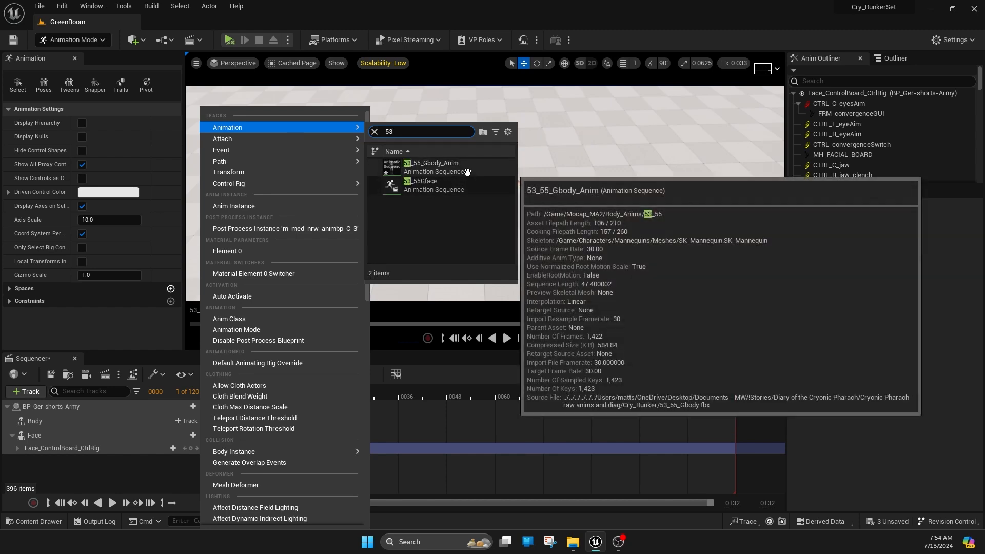
left_click(467, 171)
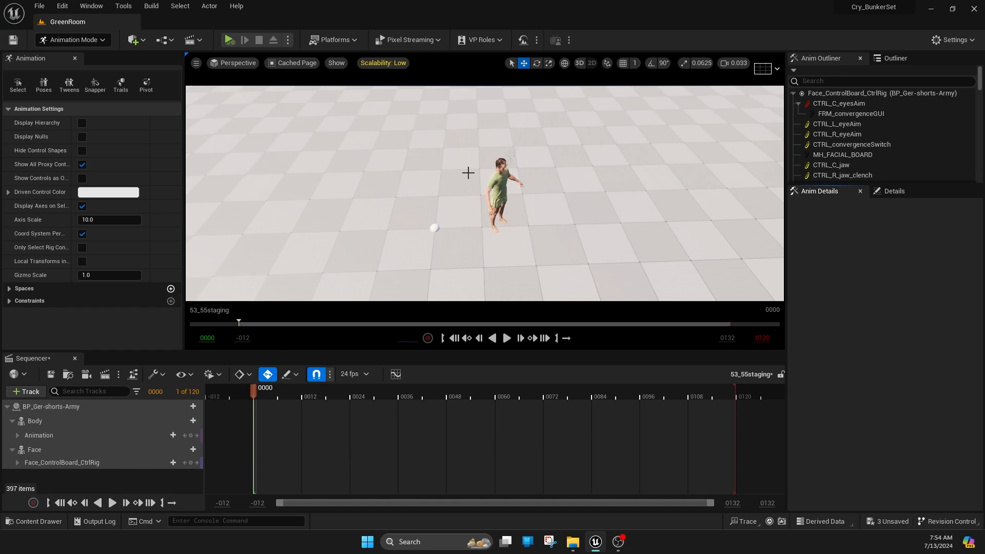
left_click(111, 503)
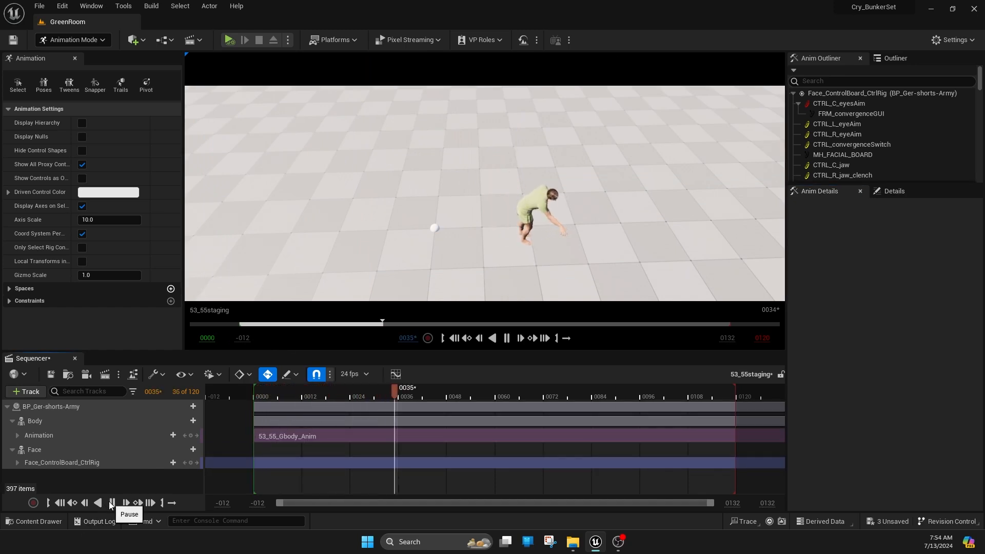
left_click(111, 503)
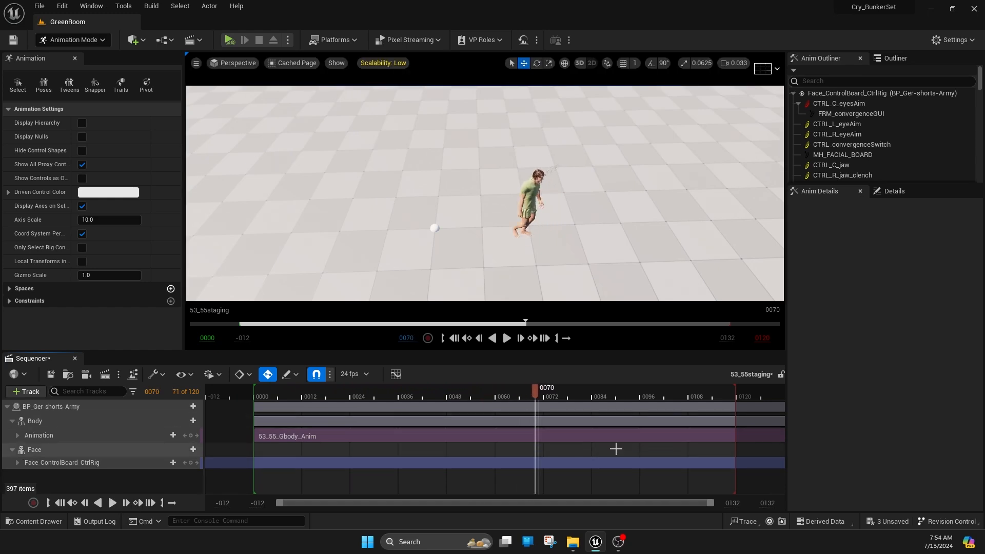
Extend the 53_55staging sequence's playback end to frame 1102 so it covers most of the body animation.
scroll(619, 449, "down", 3, "ctrl")
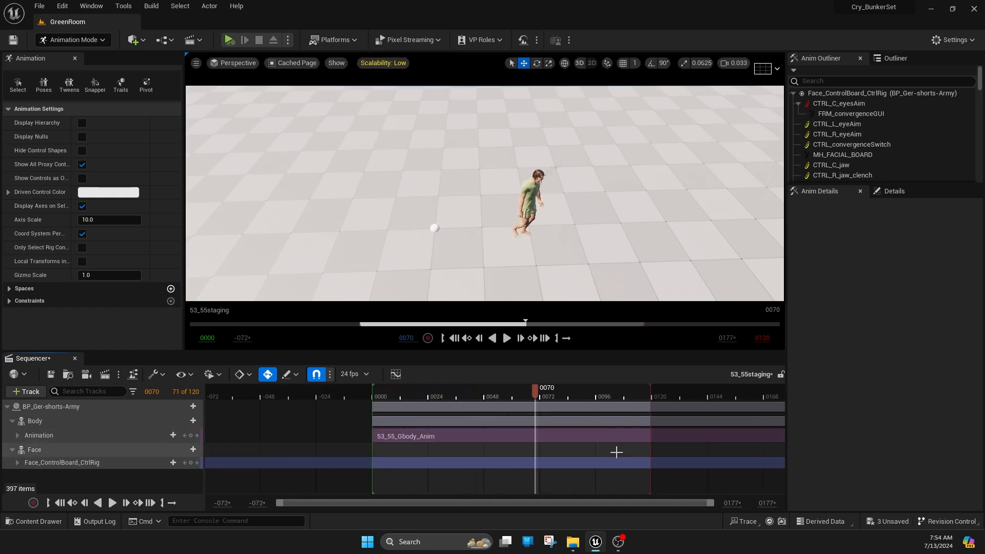
scroll(617, 453, "down", 10, "ctrl")
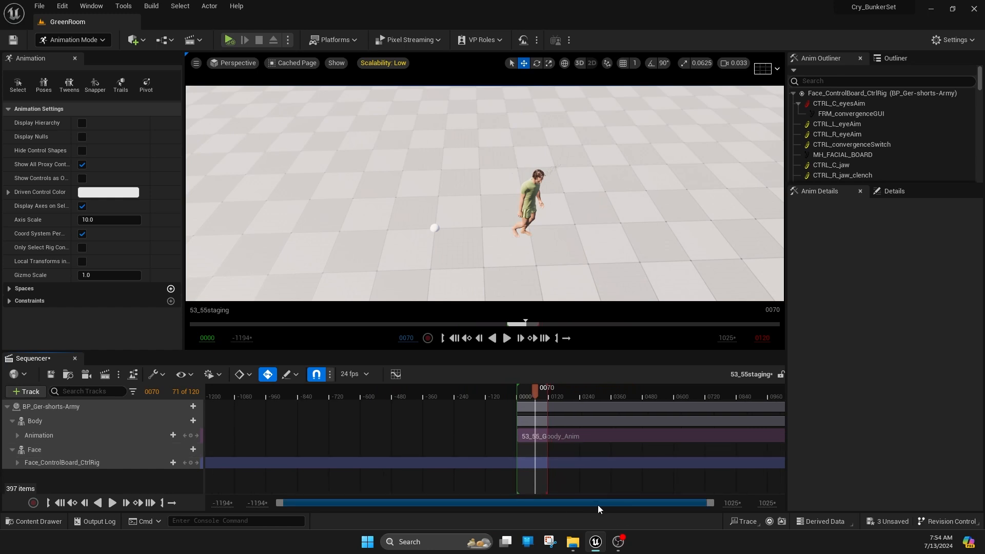
left_click_drag(554, 396, 723, 401)
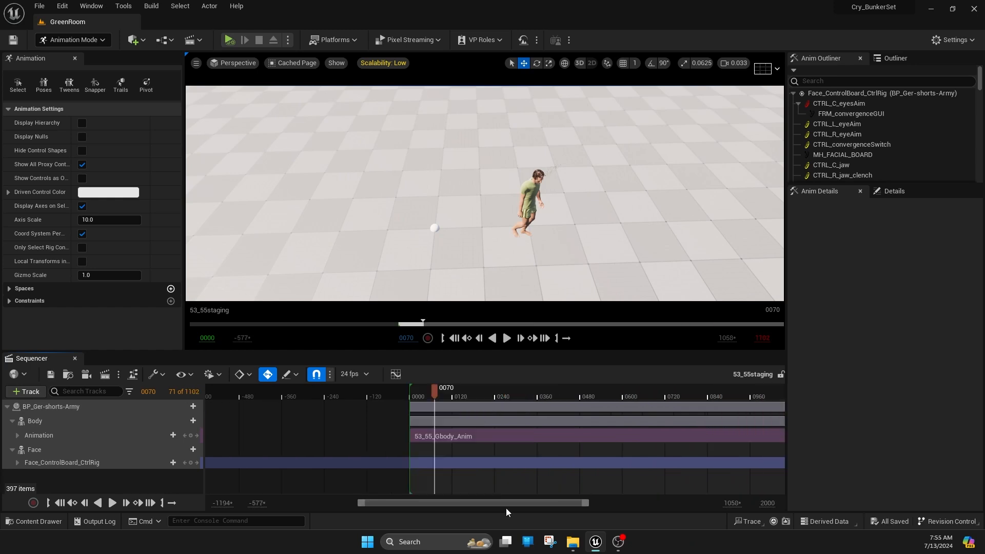
left_click_drag(505, 504, 543, 503)
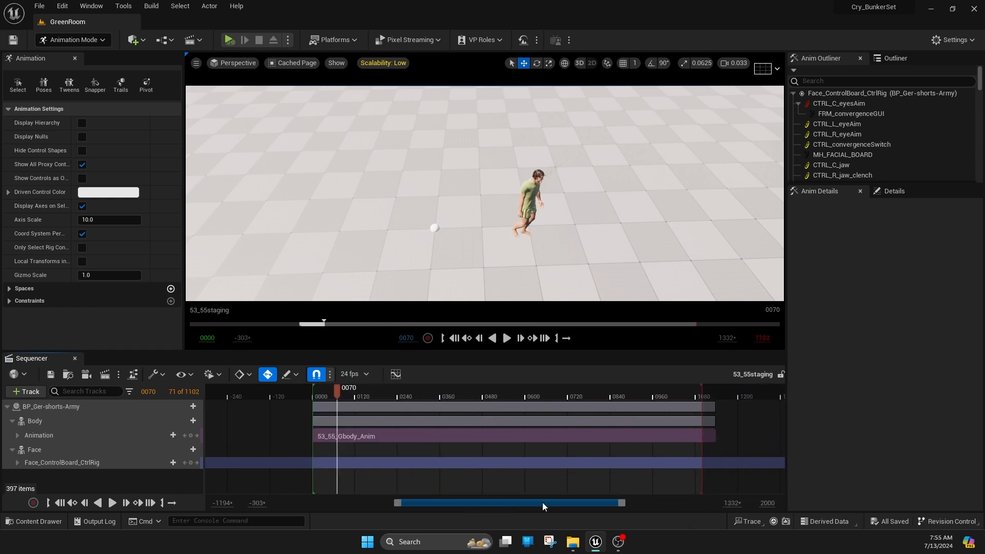
Select the BP_Ger-shorts-Army character and shift it along its X axis to examine its offset pivot point.
left_click(526, 203)
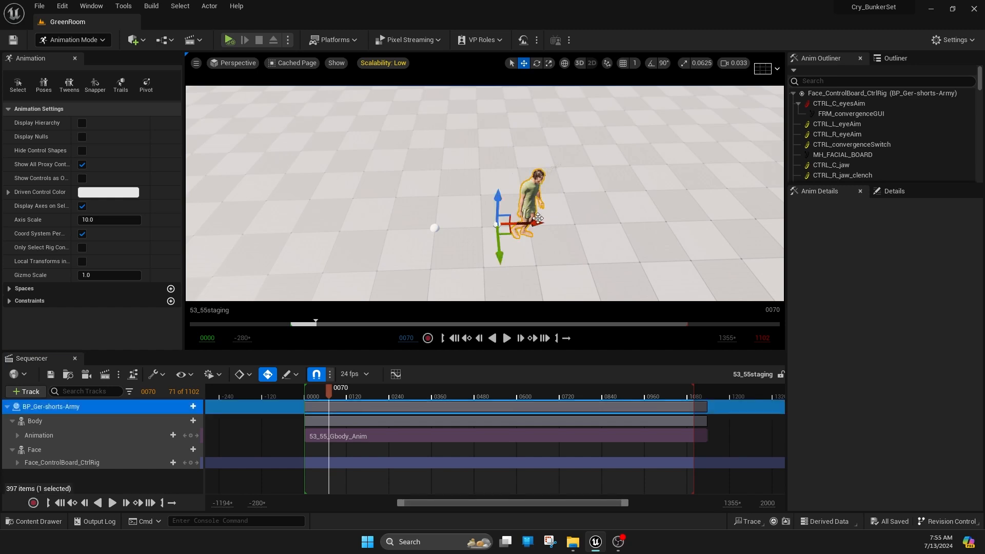
scroll(566, 226, "up", 2)
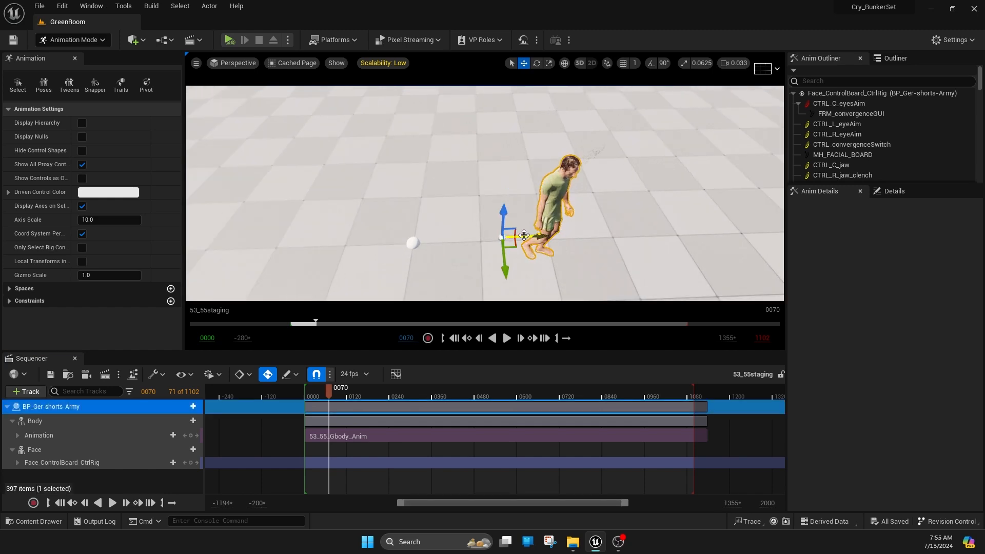
left_click_drag(523, 235, 573, 238)
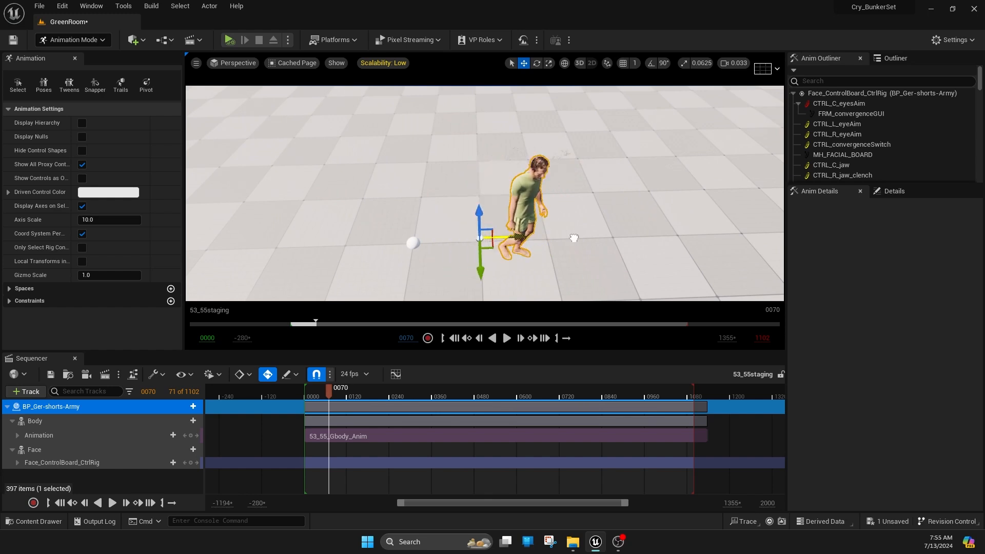
left_click_drag(574, 238, 570, 239)
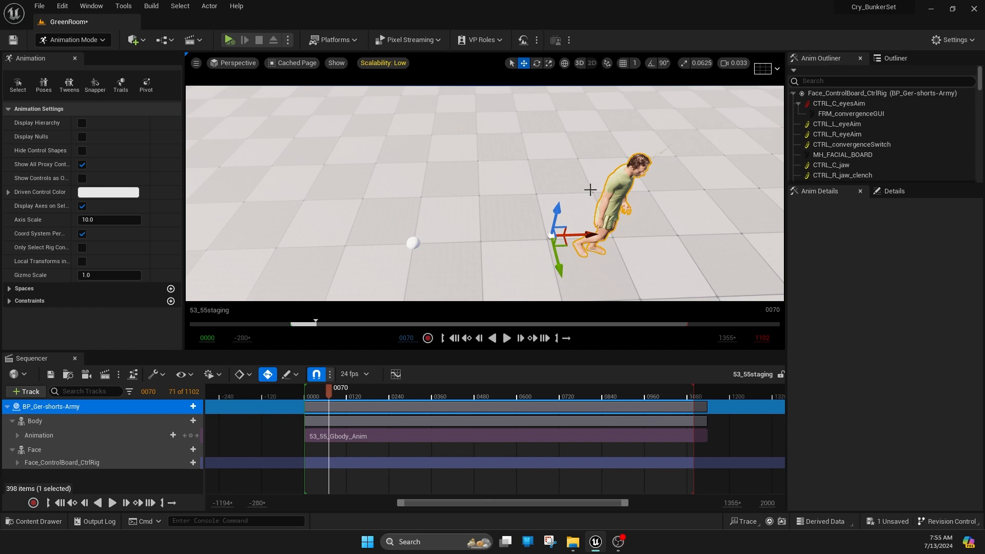
At frame 612, move the character along its X and Y axes until its feet stand over the white sphere.
left_click_drag(331, 396, 351, 400)
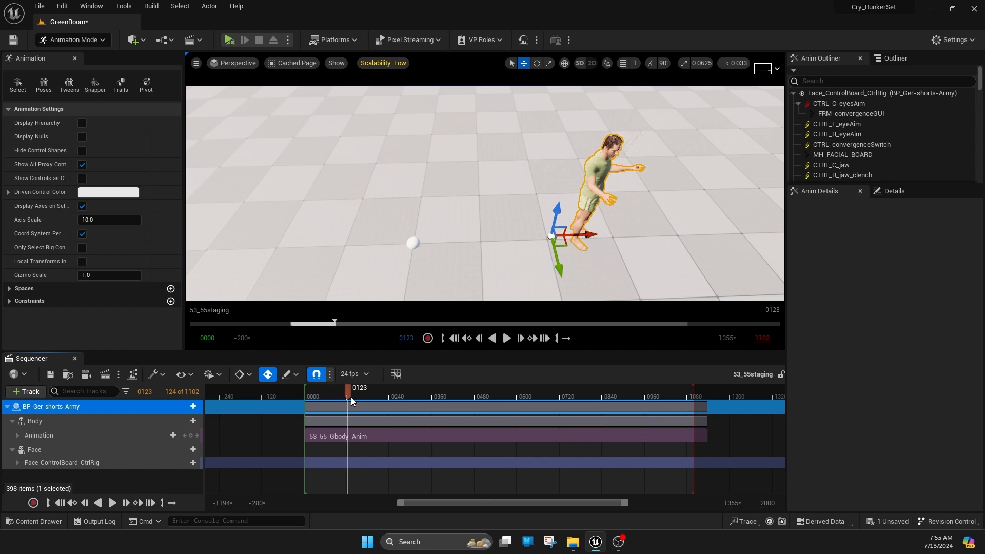
left_click_drag(351, 397, 523, 411)
left_click_drag(589, 235, 482, 239)
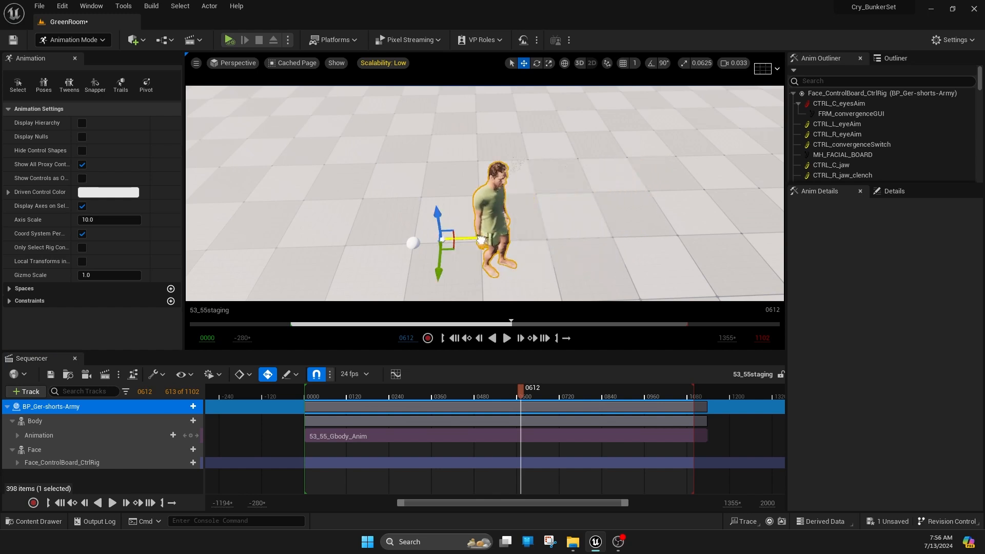
left_click_drag(481, 240, 422, 240)
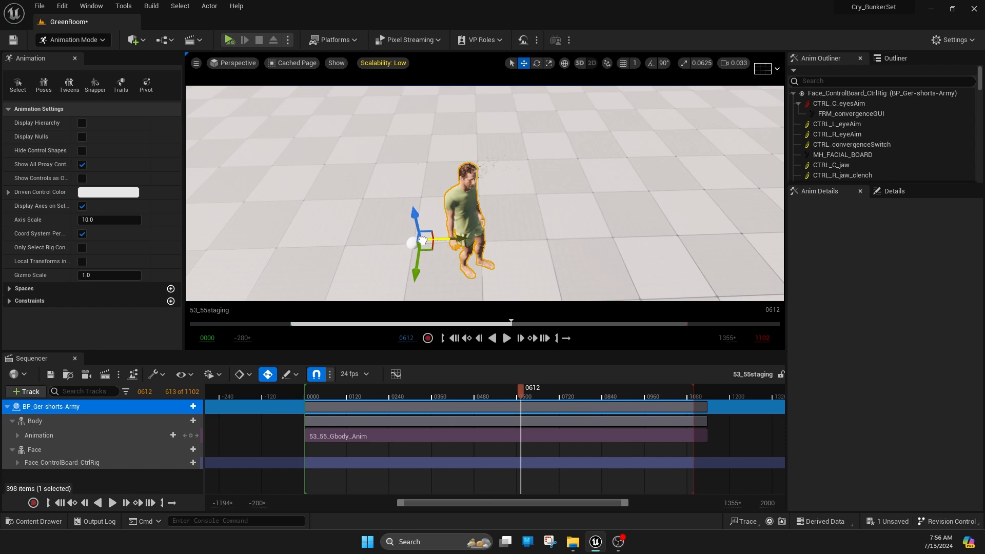
left_click_drag(422, 240, 337, 278)
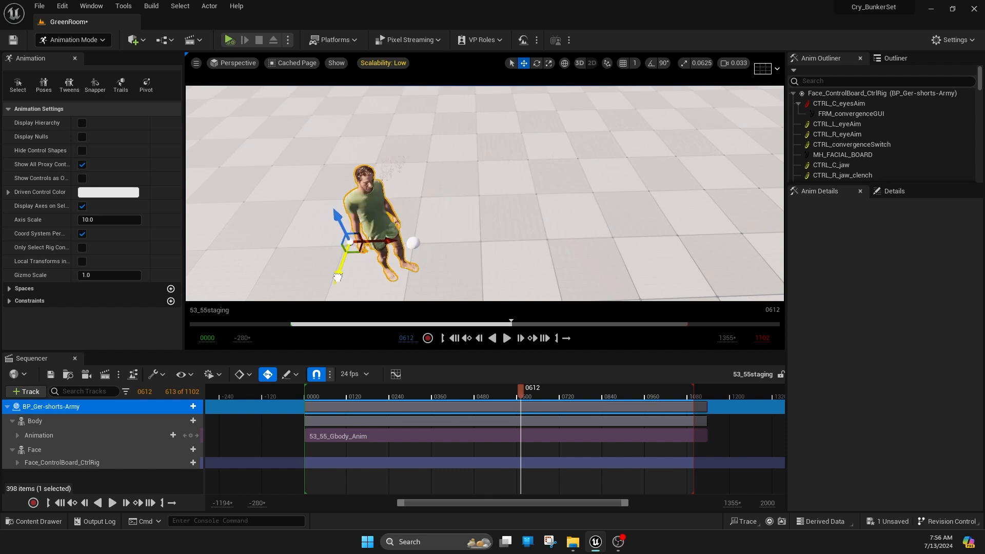
left_click_drag(337, 277, 382, 288)
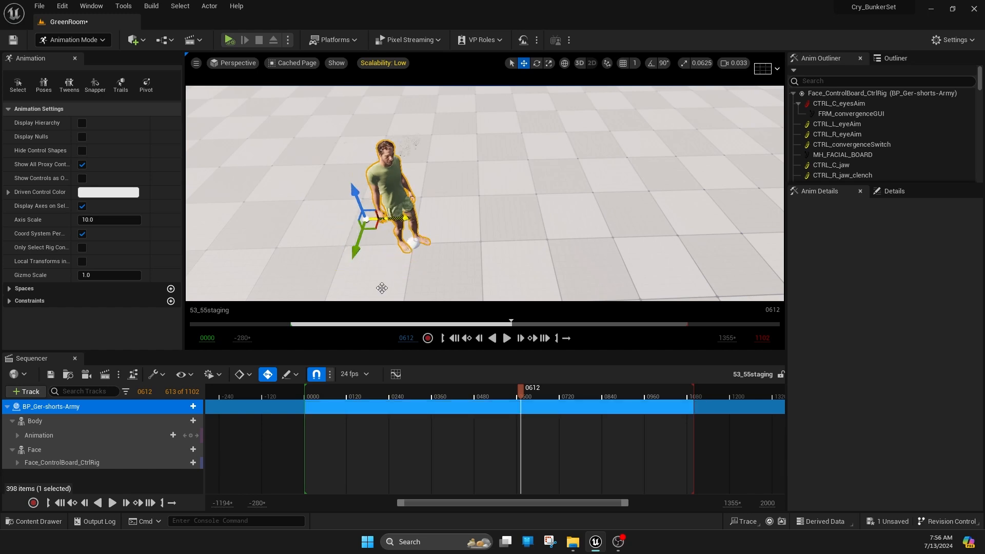
Start baking an animation sequence from the Body and choose Mocap_MA2/Body_Anims/53_55 as its destination folder.
right_click(69, 421)
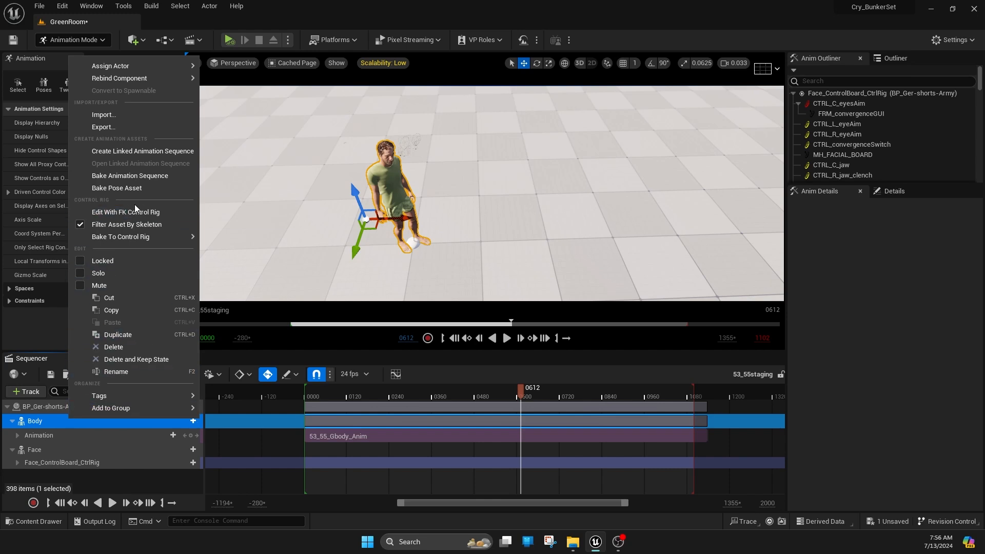
left_click(144, 177)
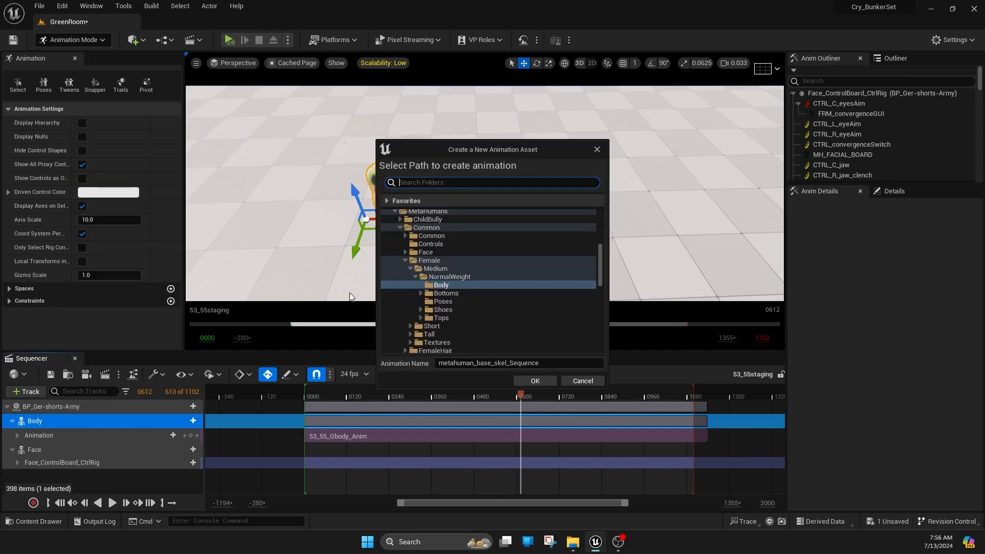
scroll(435, 311, "down", 6)
scroll(432, 307, "down", 8)
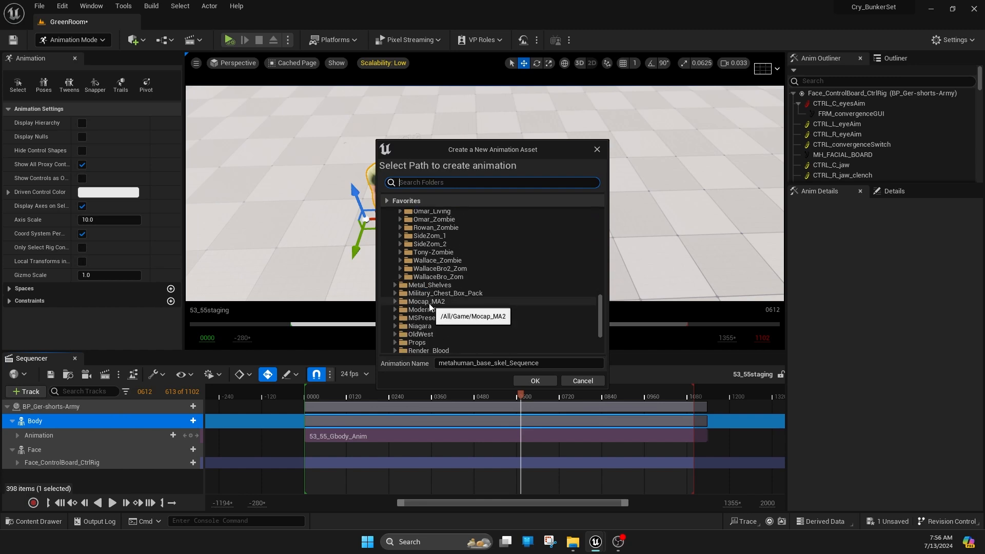
left_click(396, 300)
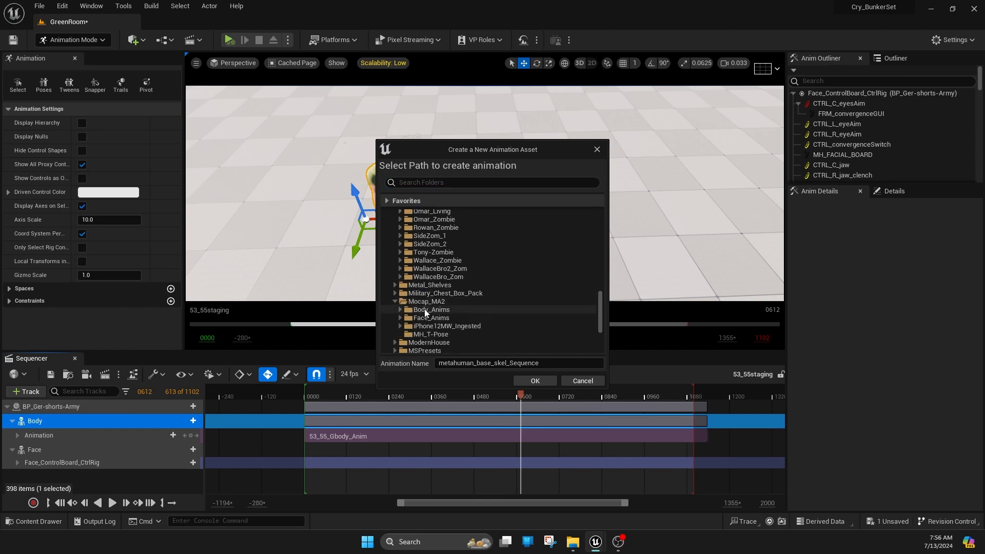
left_click(400, 309)
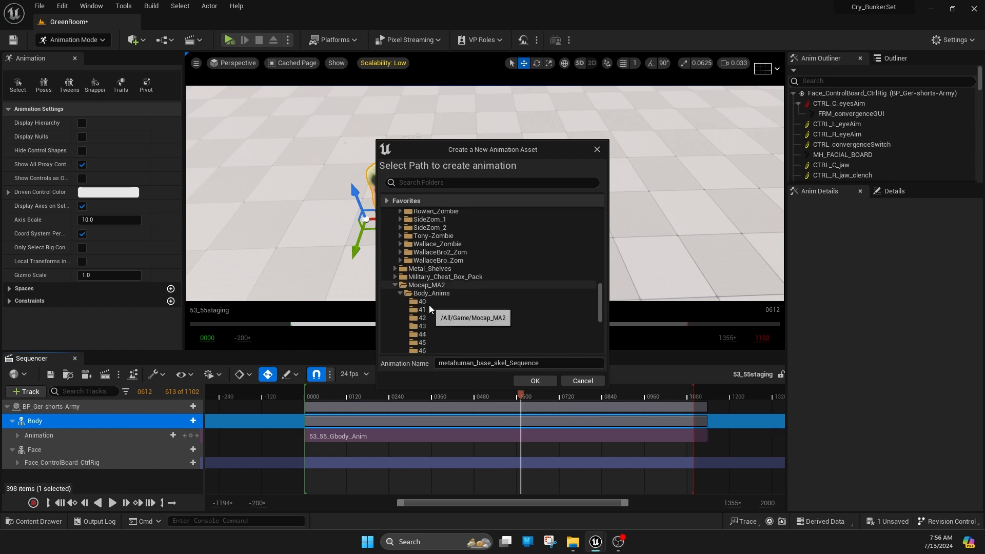
scroll(429, 307, "down", 3)
left_click(438, 335)
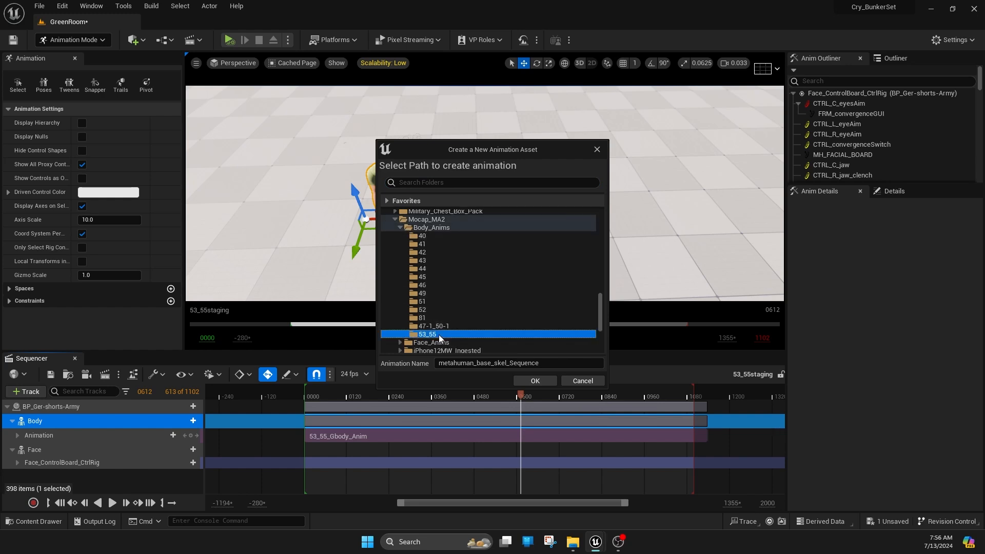
Name the baked animation 53_55_recentered and export it with Record in World Space enabled.
double_click(486, 363)
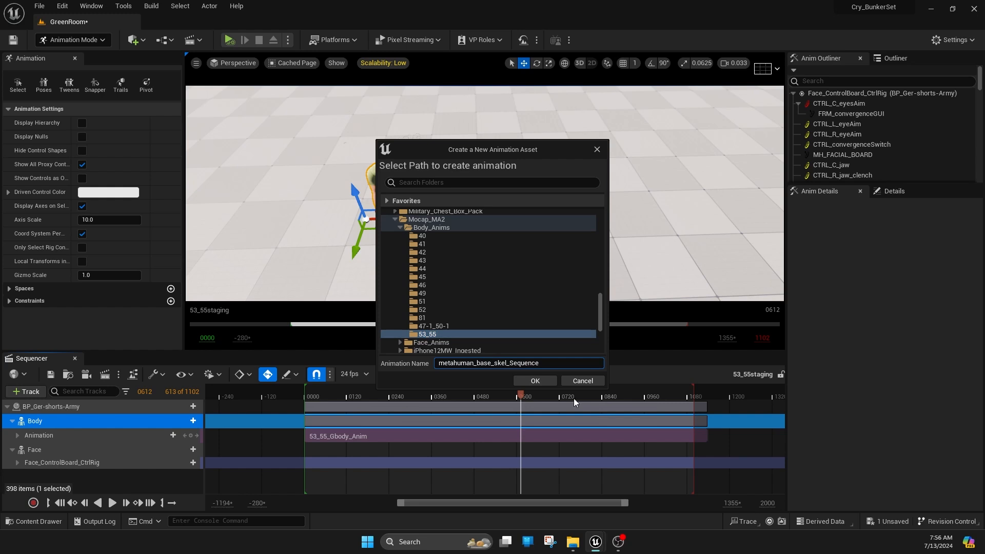
type("53_55_recentered")
left_click(541, 376)
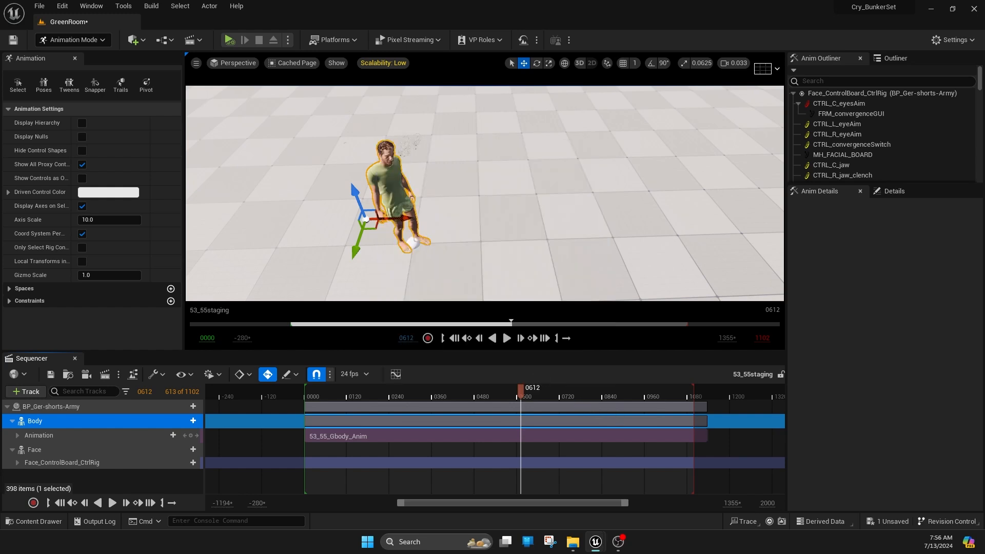
left_click_drag(407, 150, 407, 156)
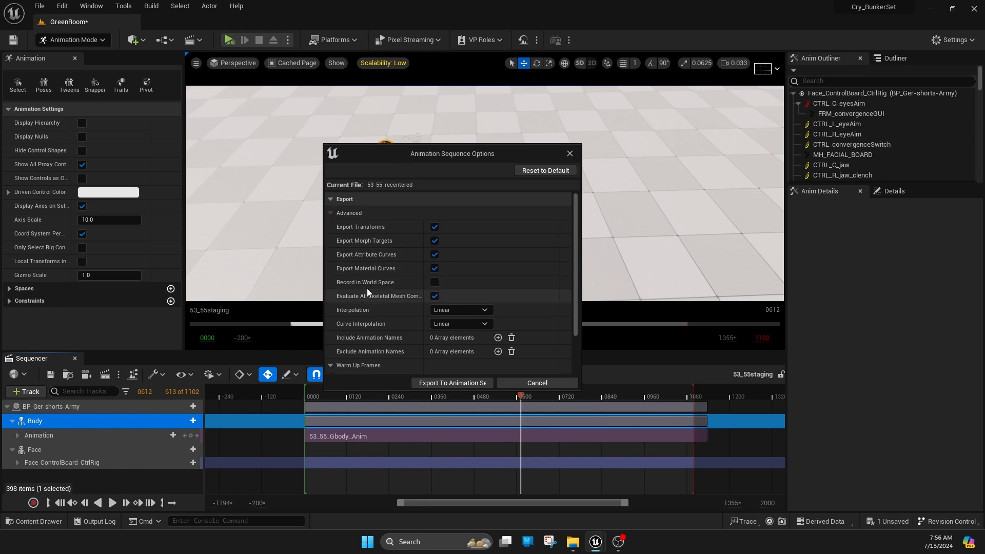
left_click(435, 282)
left_click(457, 383)
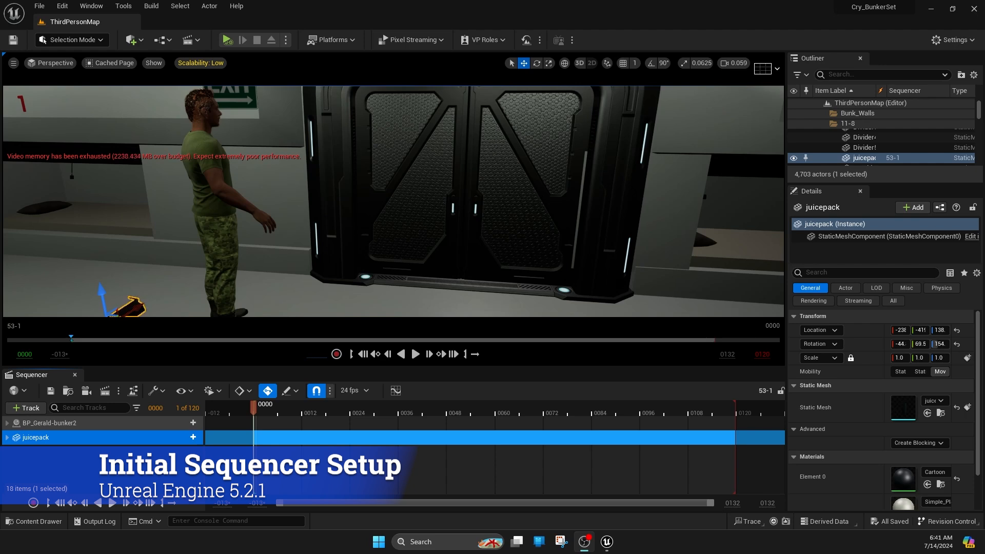
Expand the BP_Gerald-bunker2 tracks in ThirdPersonMap, then close the 53-1 level sequence and reopen it from the Cinematics folder.
left_click(7, 423)
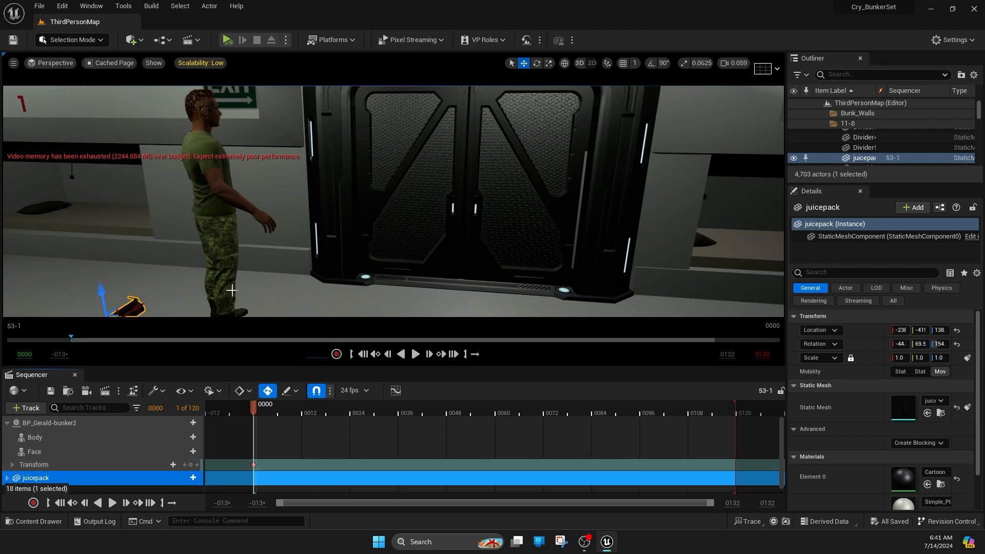
left_click(75, 376)
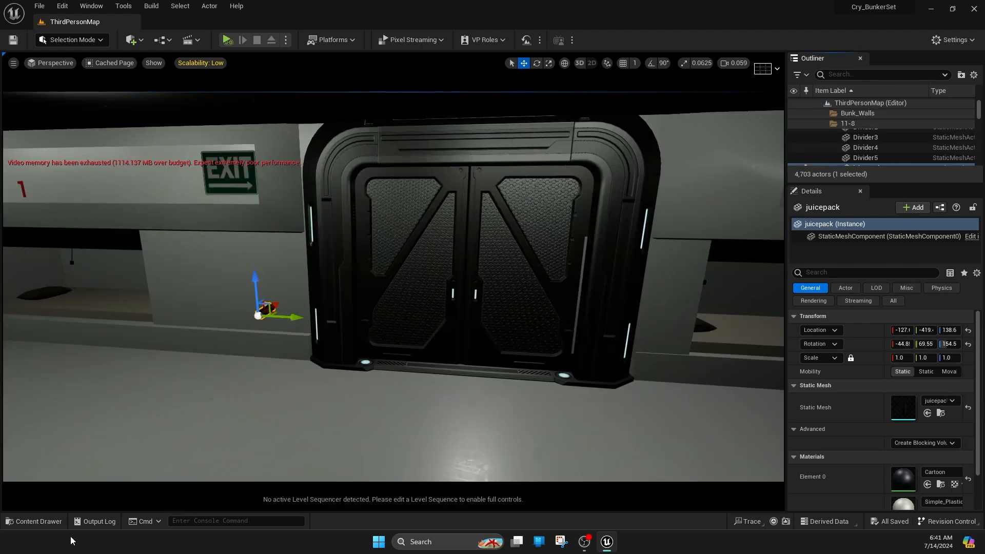
left_click(50, 523)
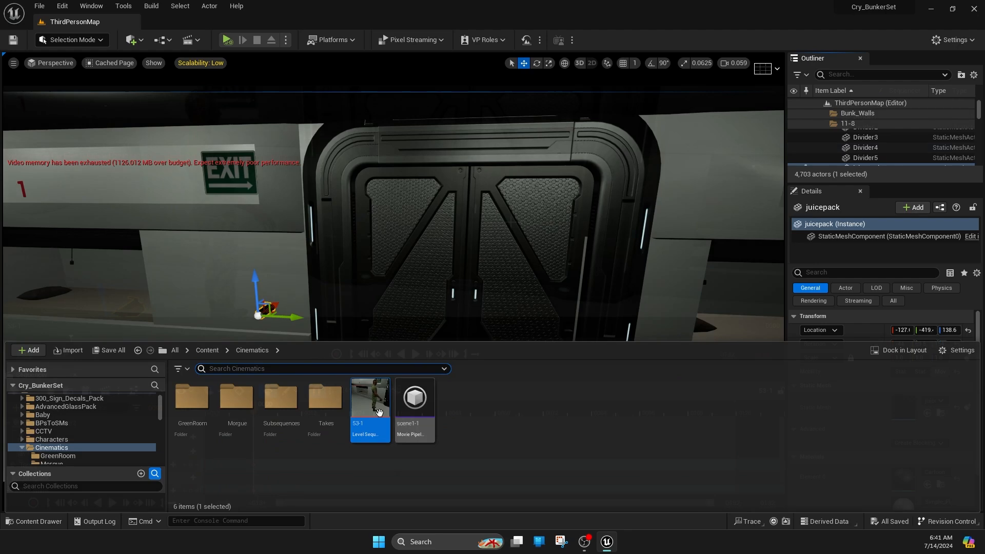
double_click(370, 402)
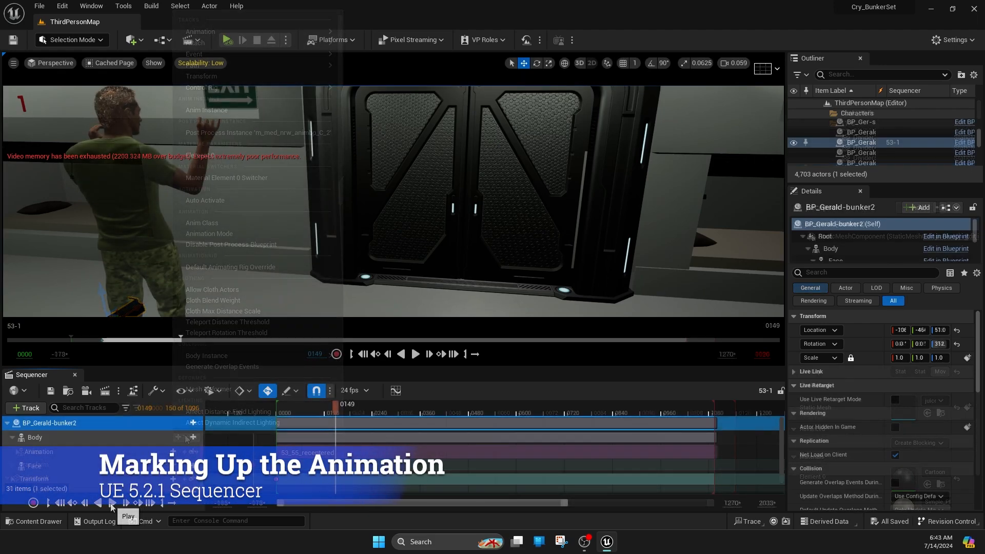
Add a mark at frame 146, where the sync clap occurs, and label it Sync.
left_click(112, 504)
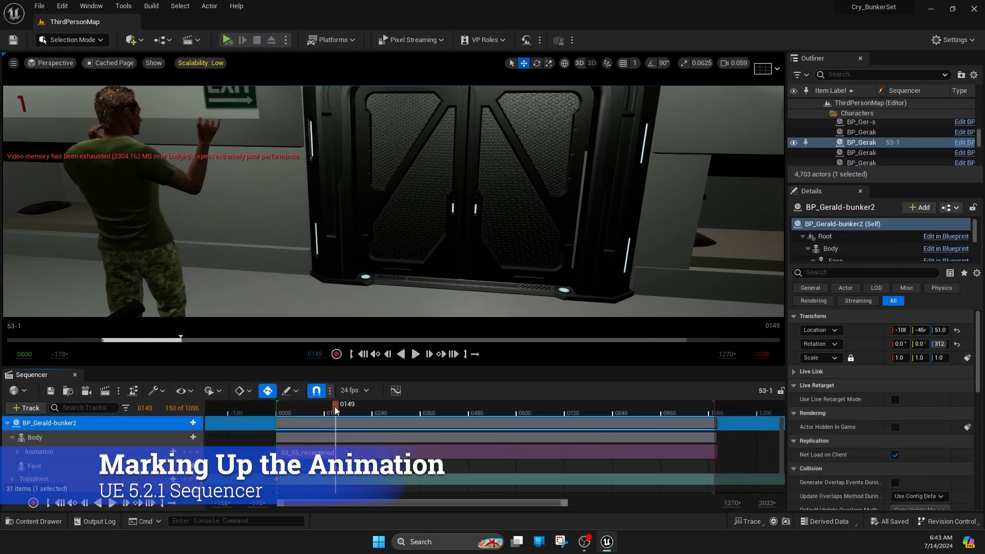
right_click(335, 409)
left_click(392, 368)
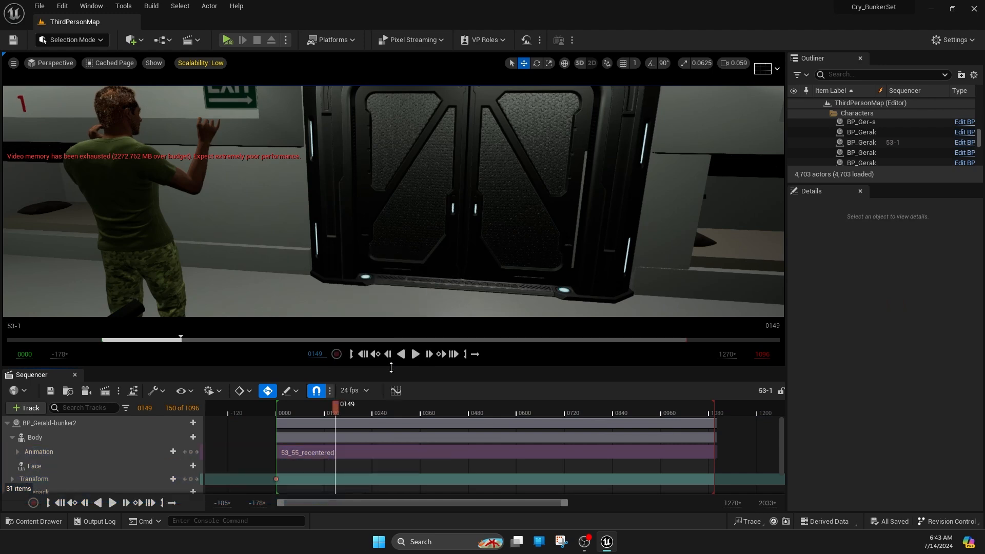
right_click(337, 407)
left_click(413, 403)
type("Sync")
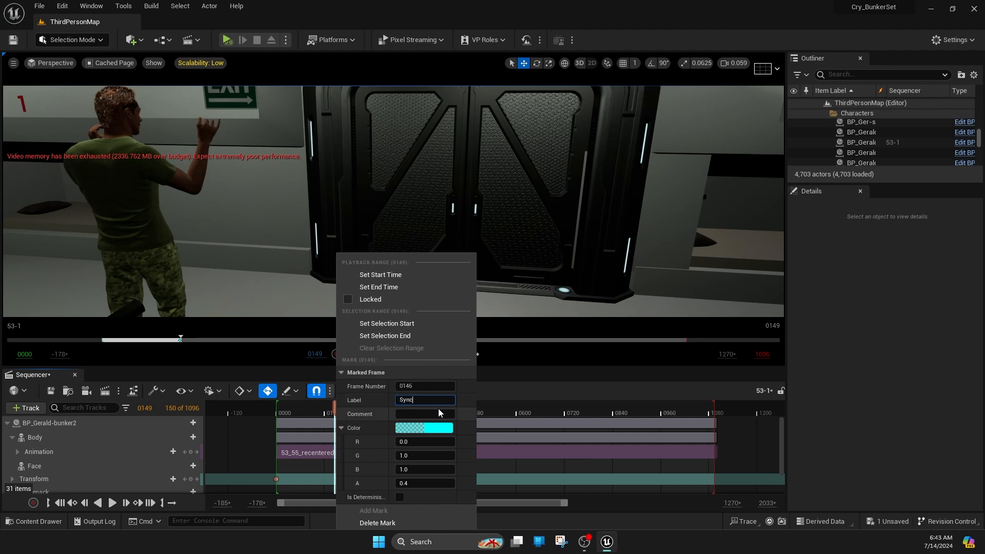
key("Return")
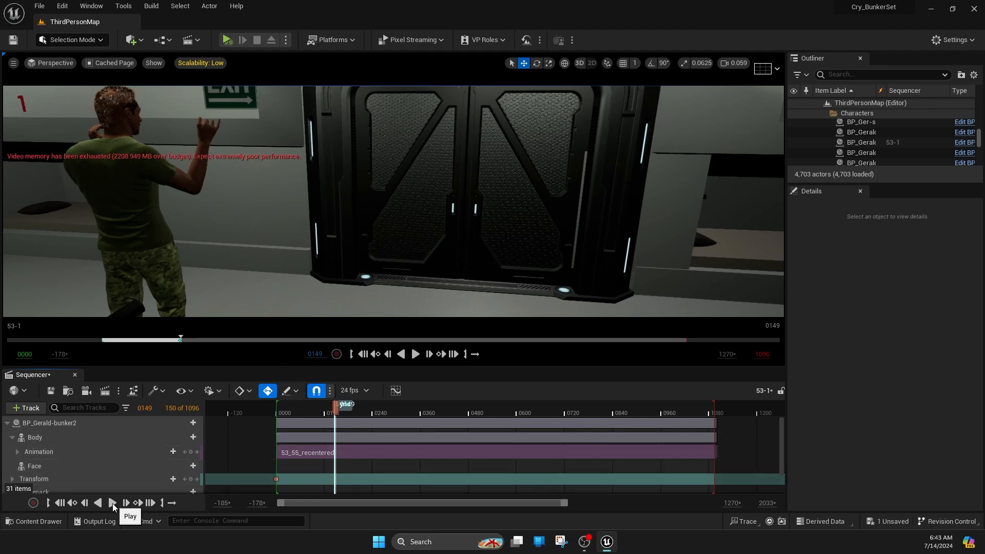
Play the animation past the Sync mark to find the start of the action and add a mark at frame 411.
left_click(112, 502)
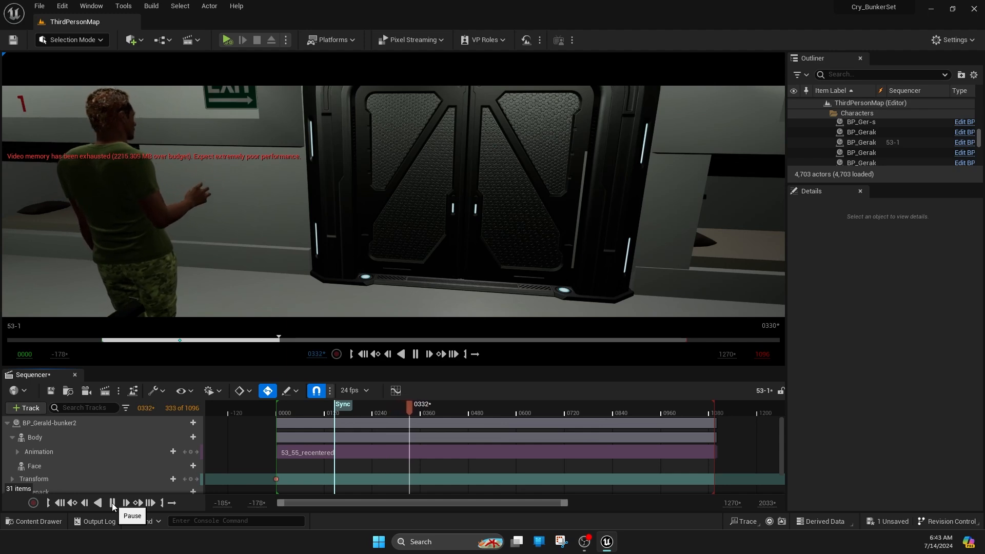
left_click(112, 503)
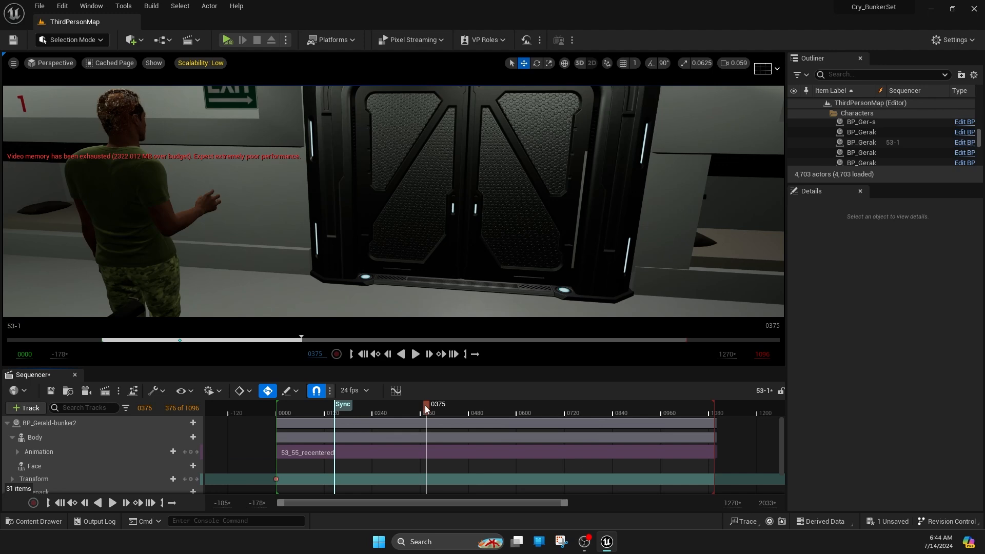
mouse_move(426, 407)
left_mouse_down()
mouse_move(454, 409)
mouse_move(430, 415)
mouse_move(442, 414)
left_mouse_up()
right_click(441, 408)
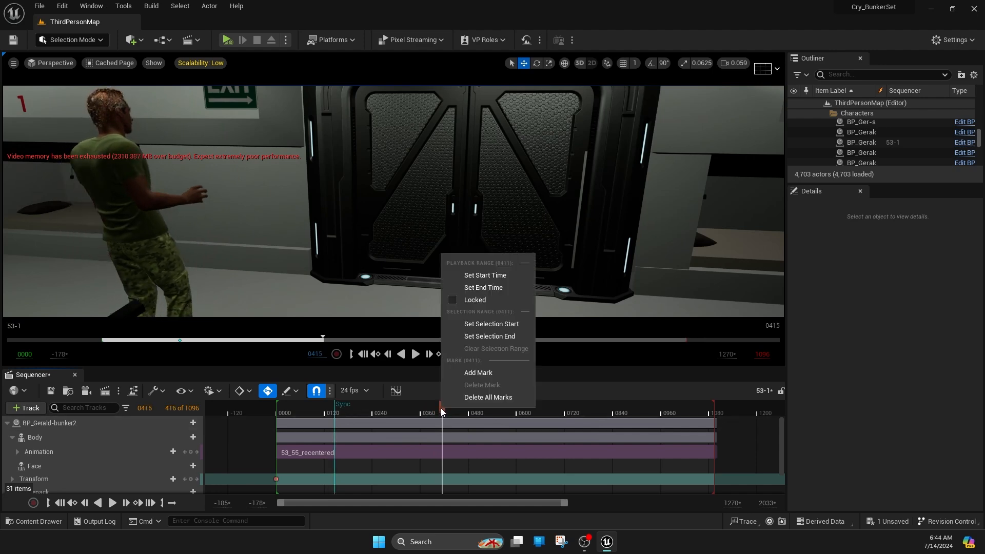
left_click(473, 372)
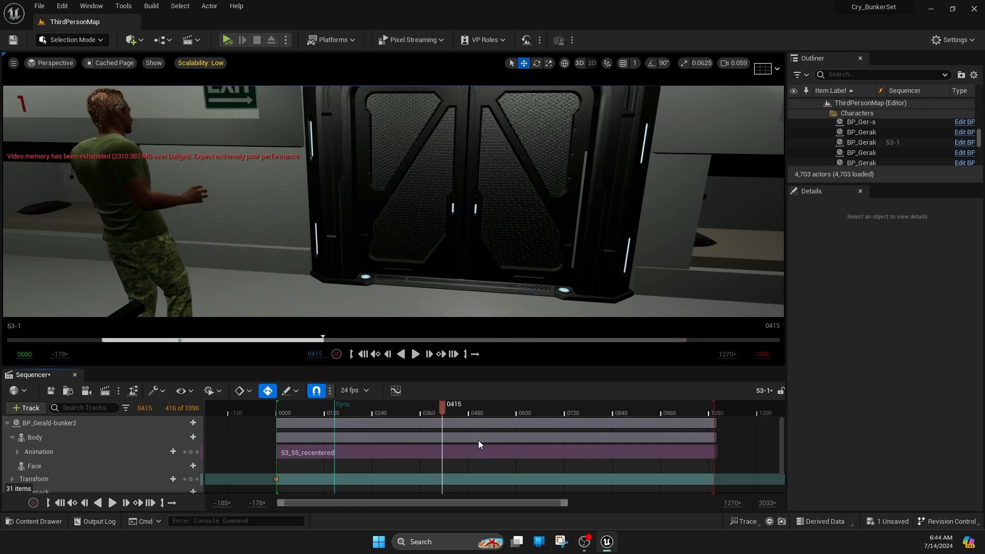
Label the frame 411 mark Action and set its color to green.
right_click(444, 407)
left_click(528, 400)
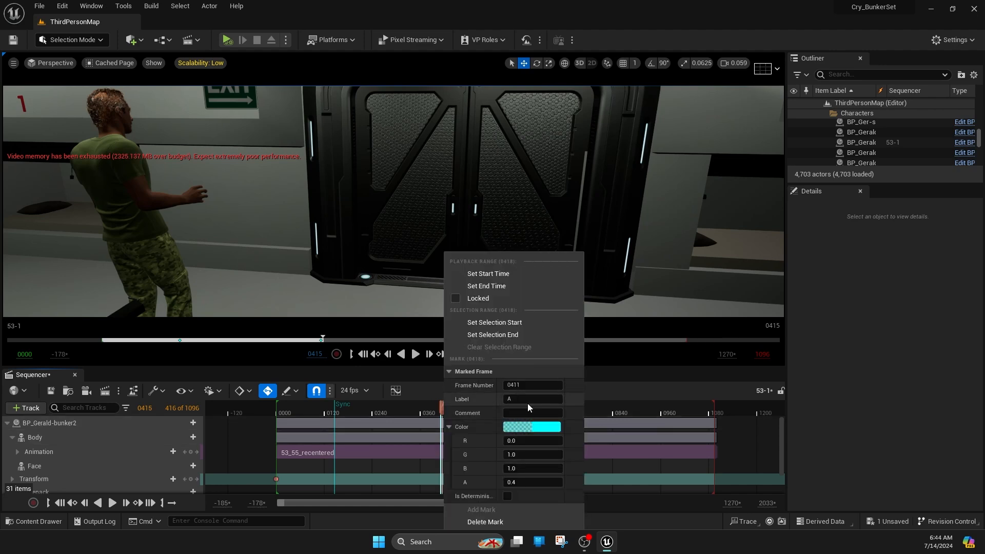
type("ction")
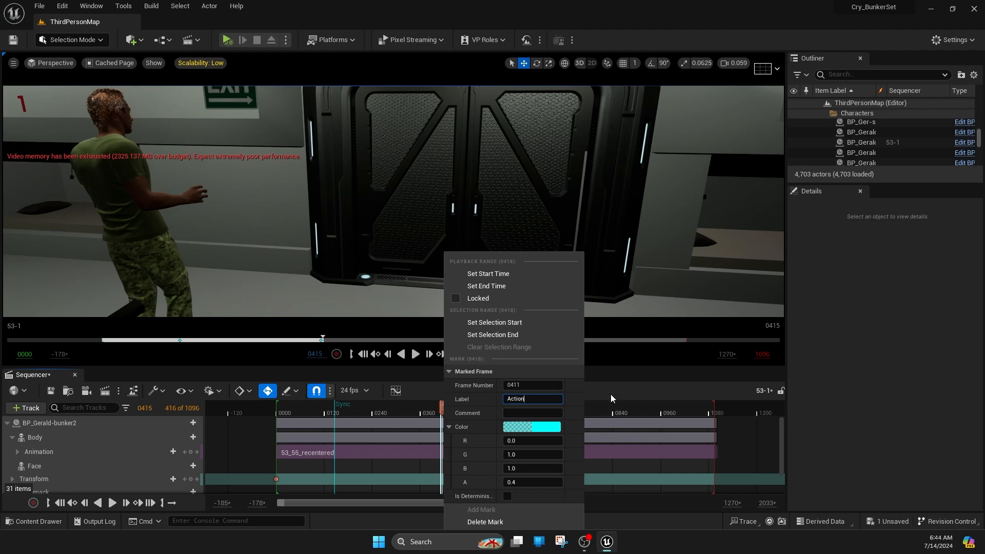
left_click(515, 426)
left_click(565, 373)
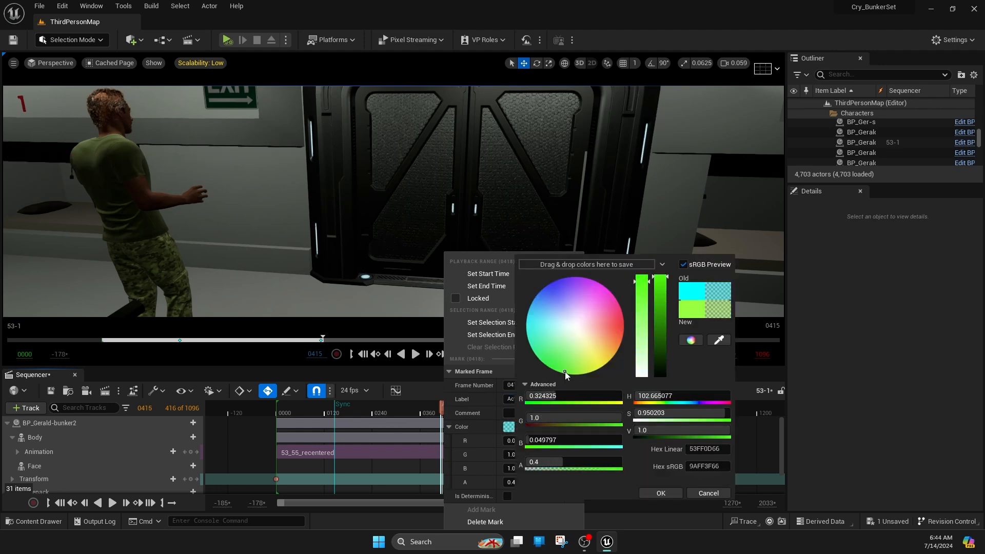
left_click(660, 493)
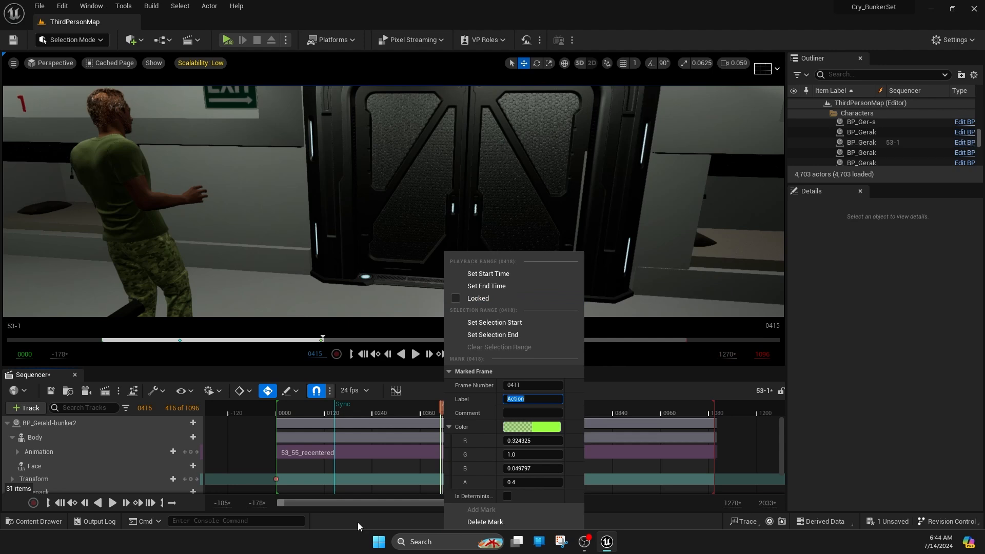
left_click(256, 359)
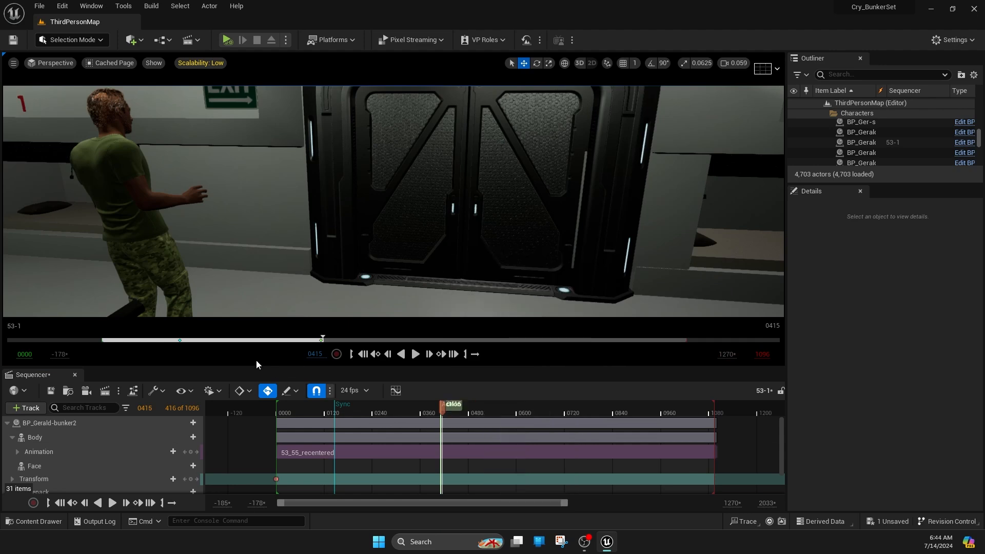
At the end of the performance, add a red mark labelled Cut at frame 1027 and save the sequence.
left_click(112, 503)
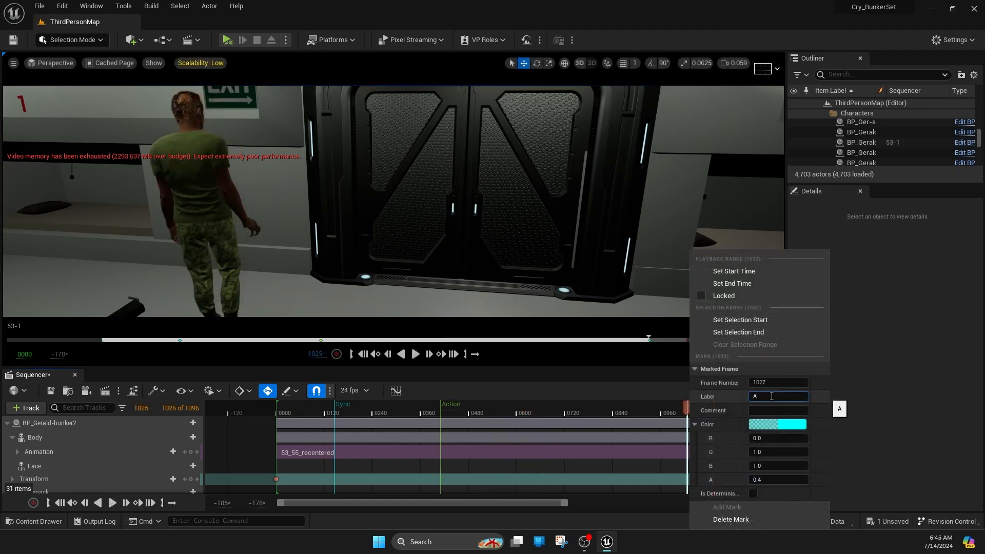
type("A")
key("BackSpace")
type("Cut")
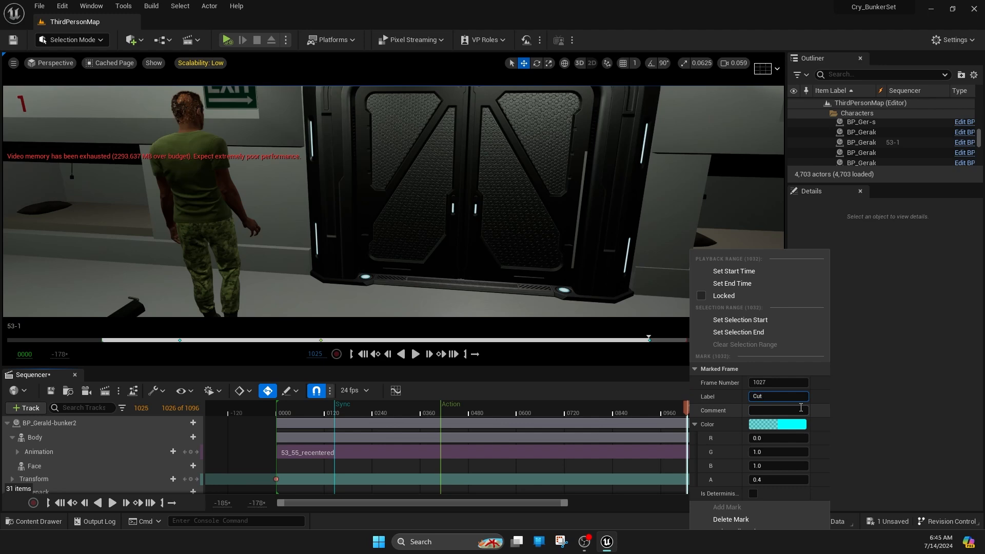
left_click(797, 424)
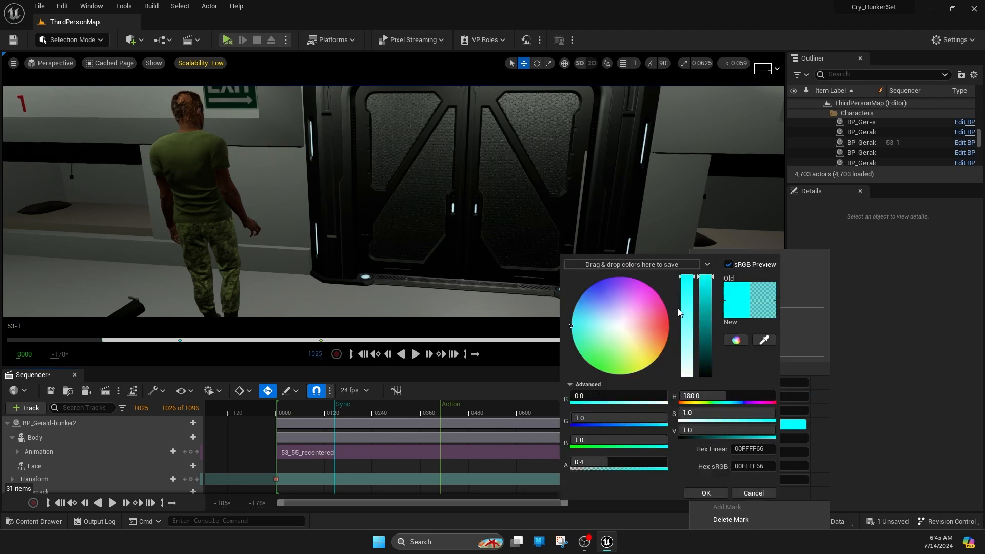
left_click(666, 327)
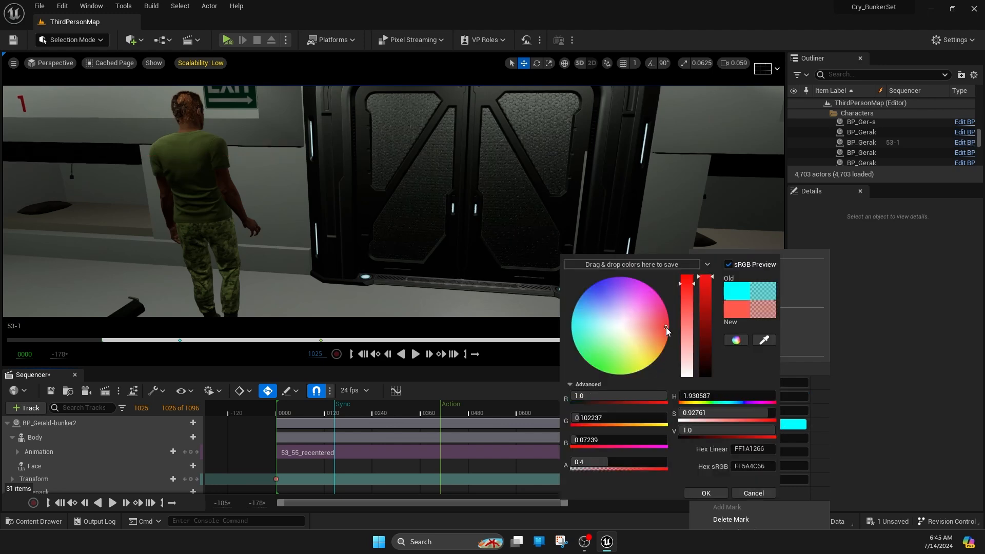
left_click(706, 493)
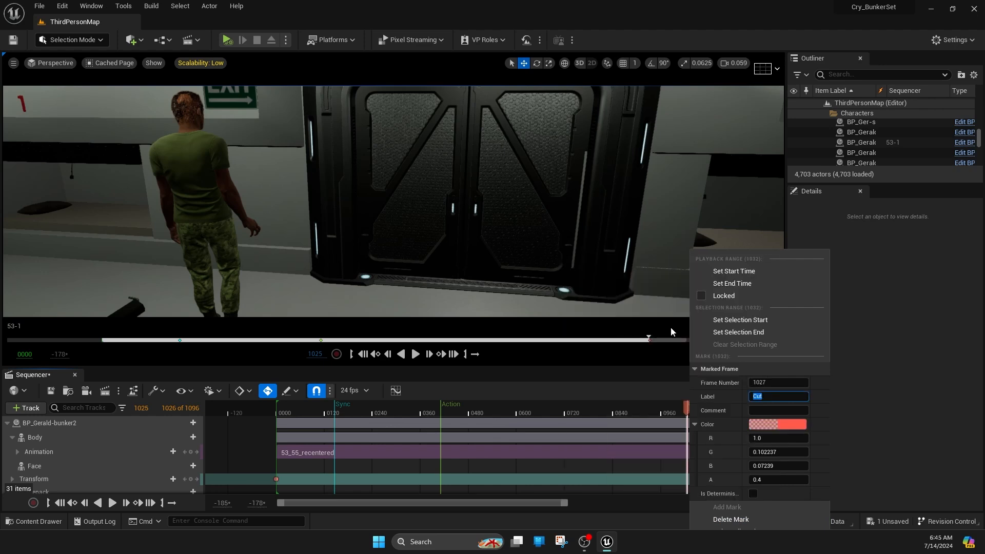
left_click(585, 398)
key("ctrl+s")
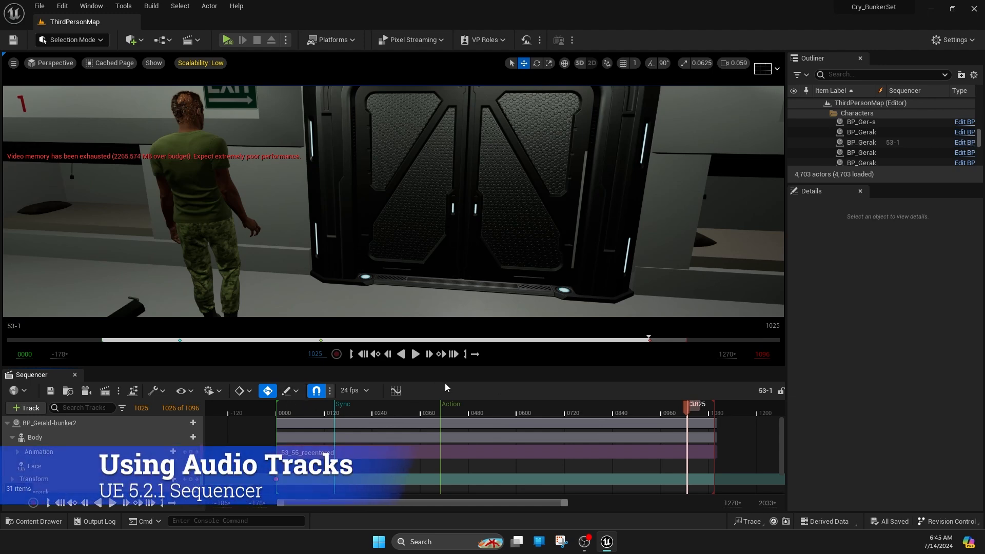
Add an audio track with the 52_55_5_iPhone_Audio sound wave and align the clip's start with frame 0.
left_click(38, 407)
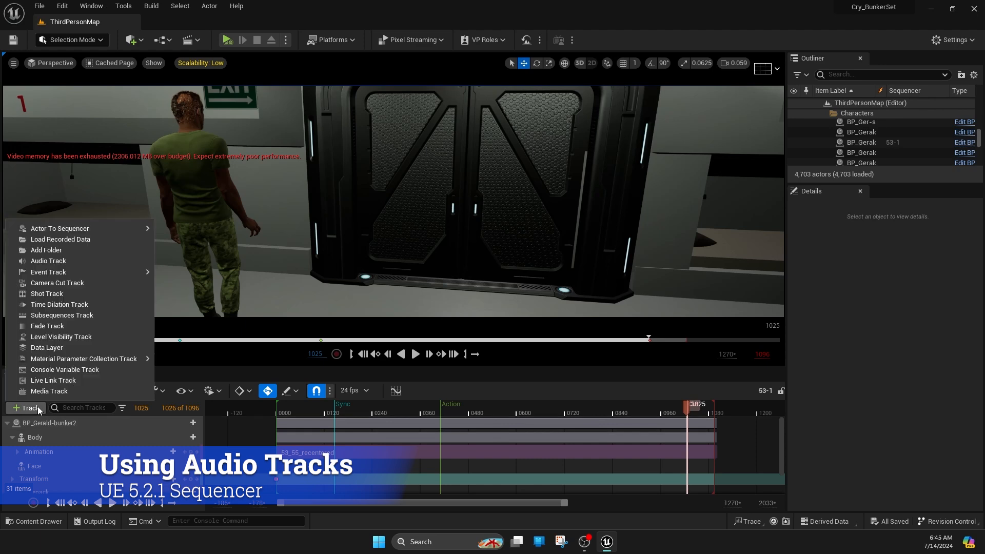
left_click(69, 260)
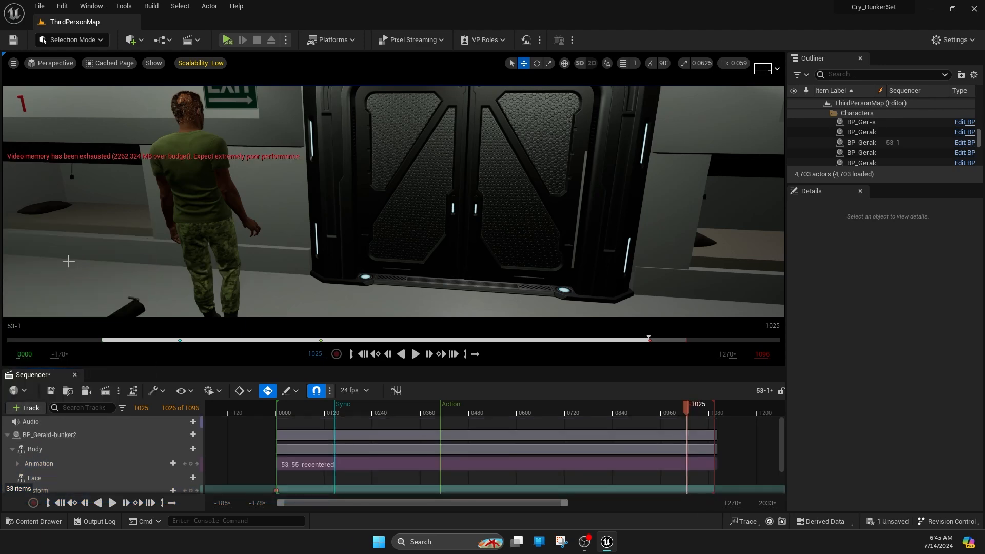
left_click(183, 421)
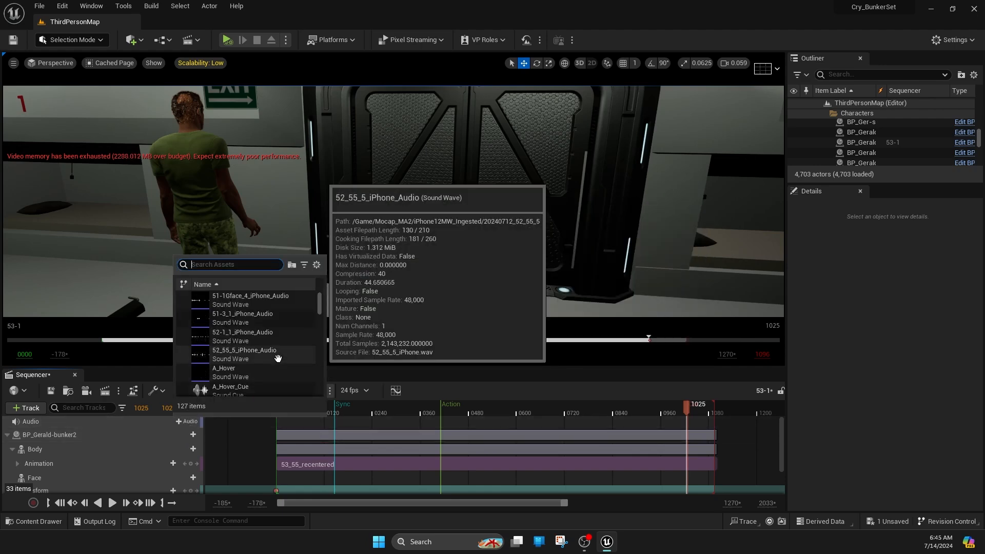
left_click(278, 354)
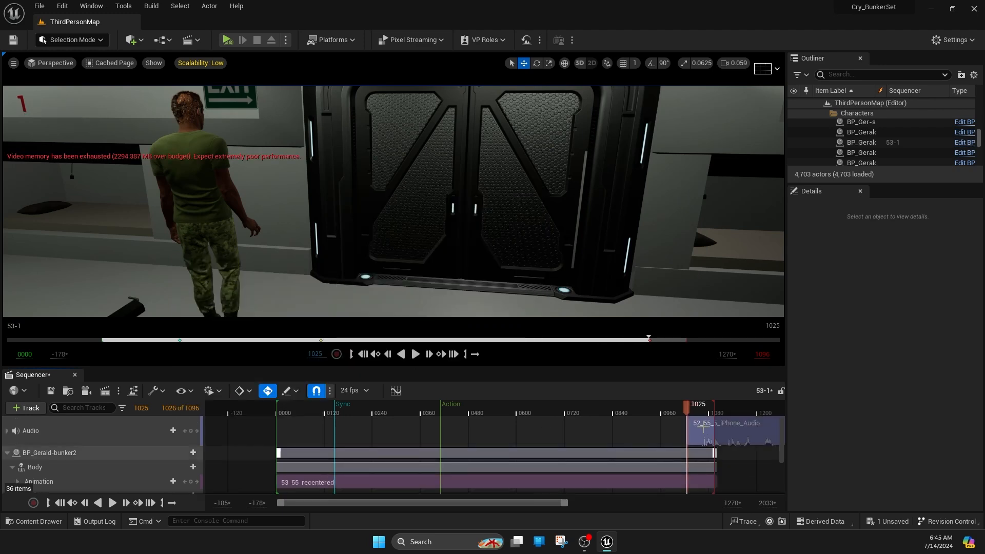
left_click_drag(703, 427, 293, 440)
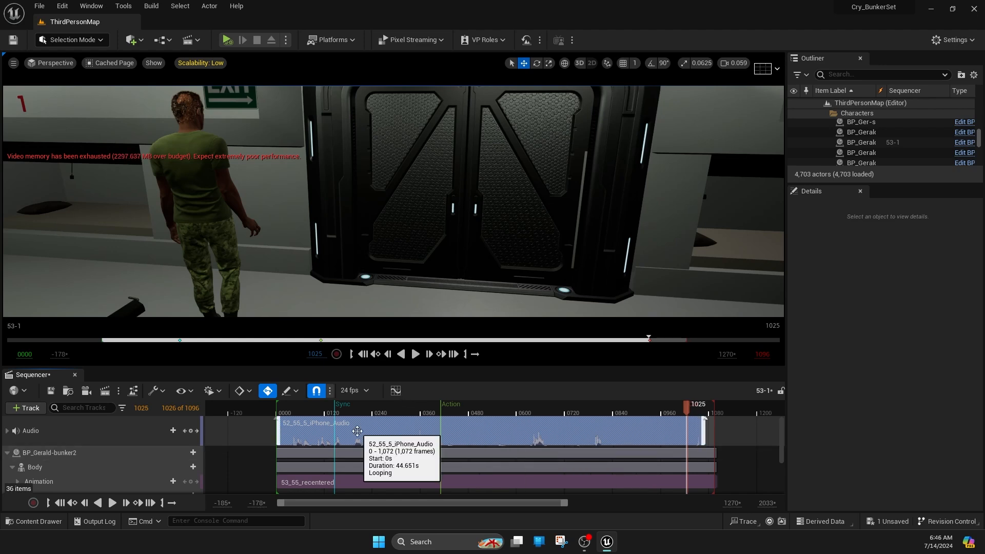
Play the sequence to check the audio sync, and try offsetting the audio clip by +5 and −5 frames.
left_click(112, 502)
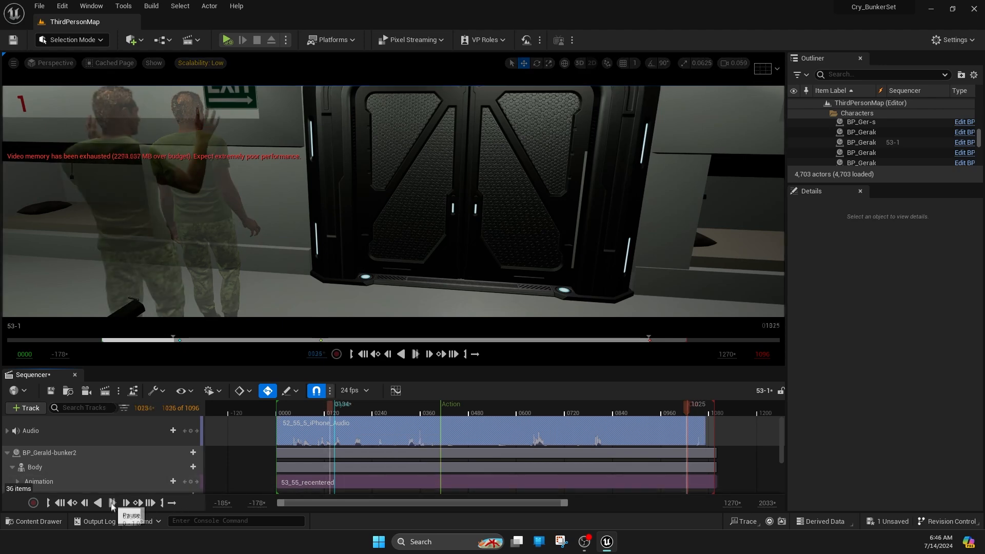
left_click(112, 503)
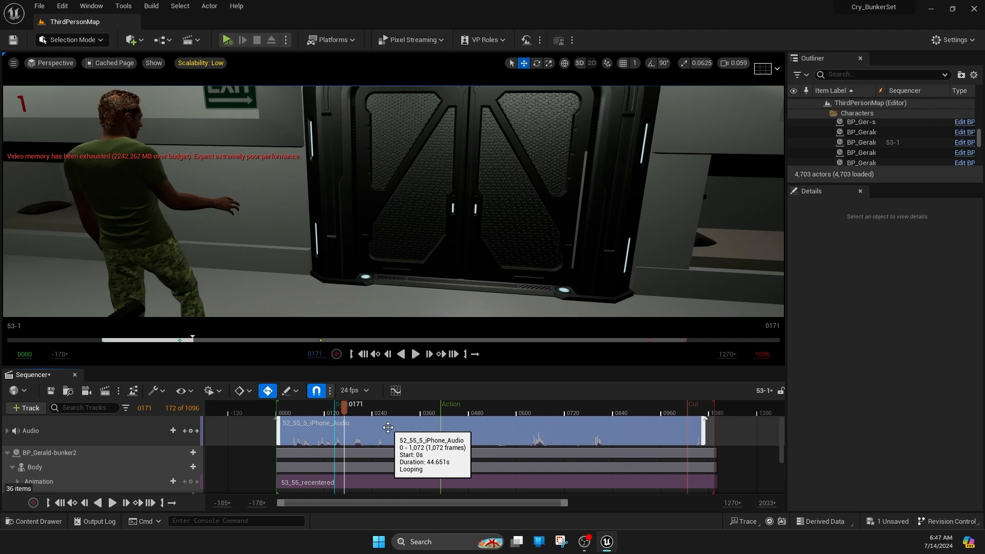
key("ctrl+m")
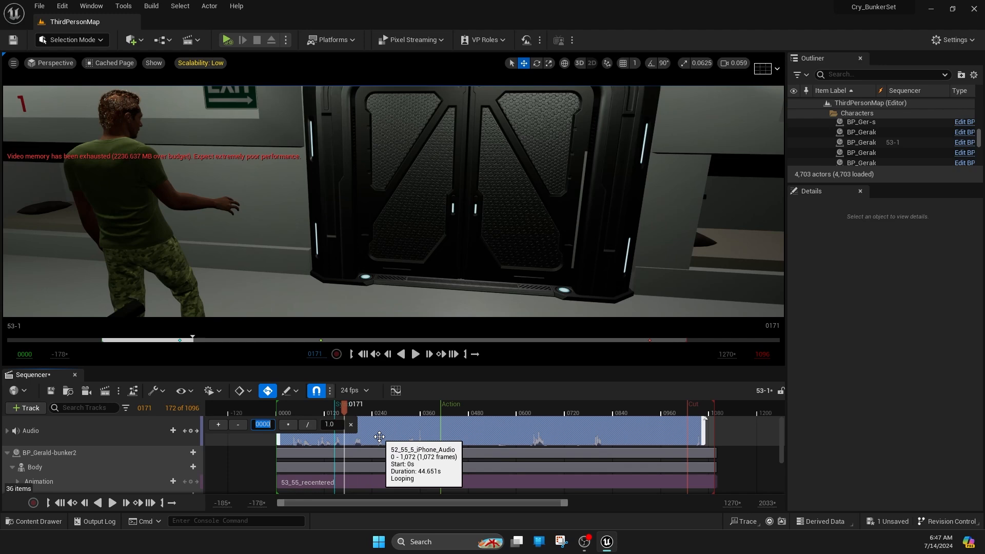
type("5")
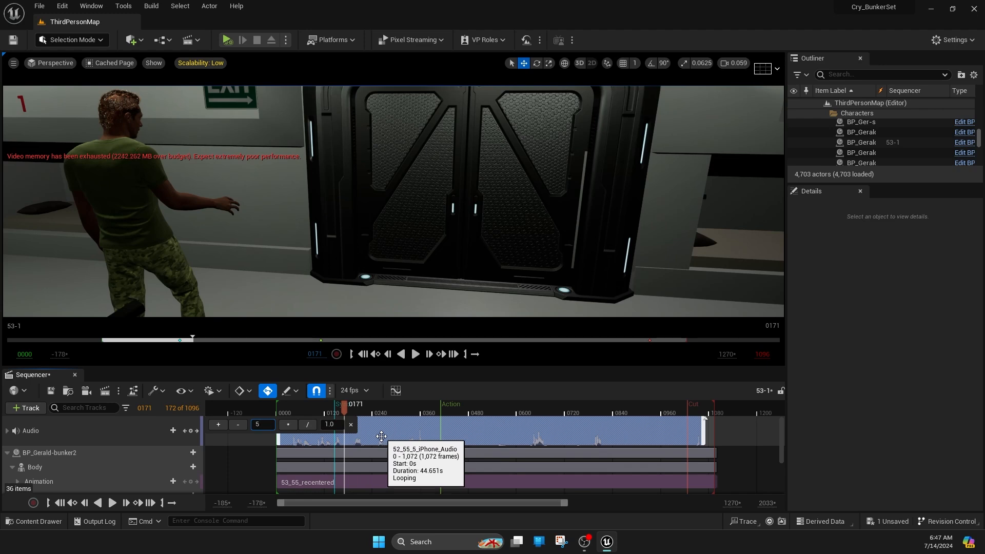
left_click(218, 425)
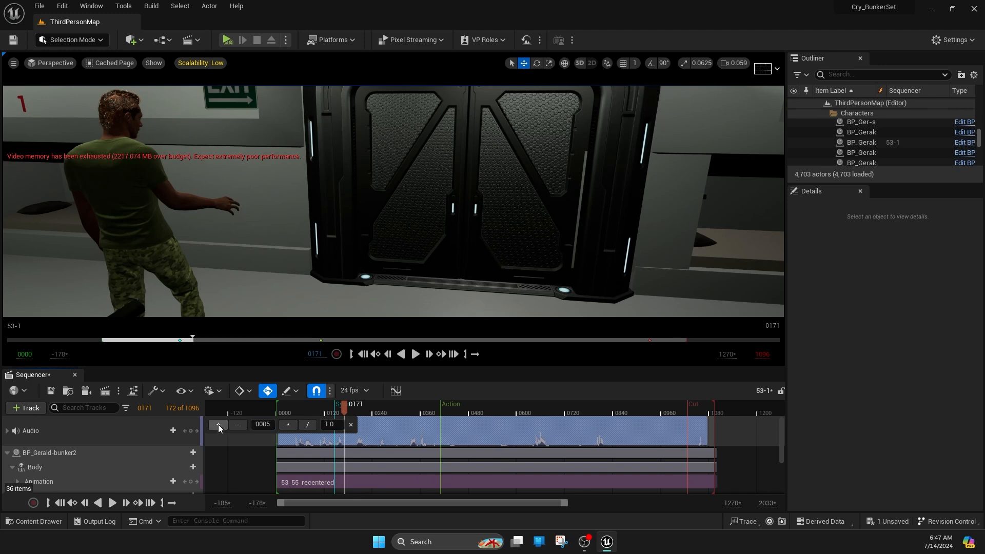
left_click(259, 423)
left_click(239, 424)
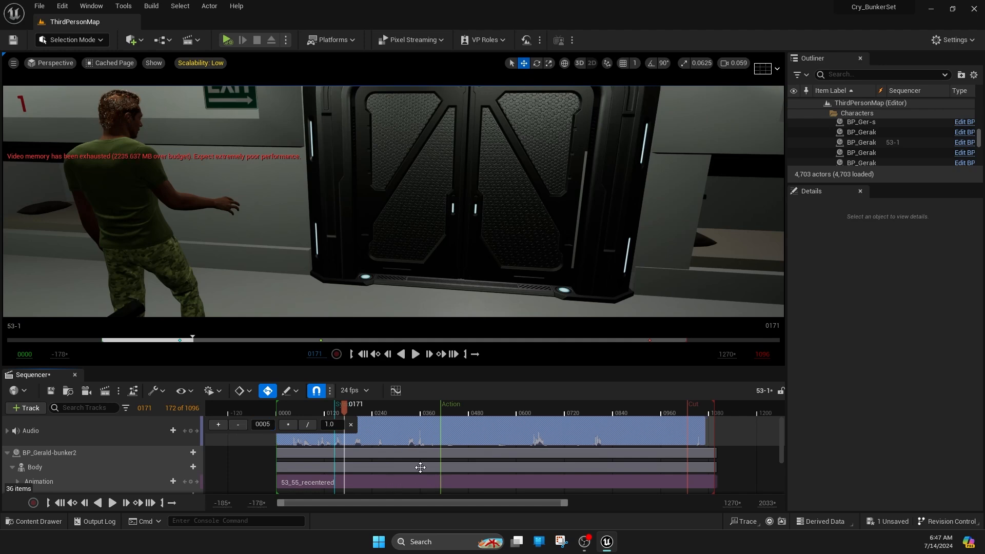
left_click(255, 439)
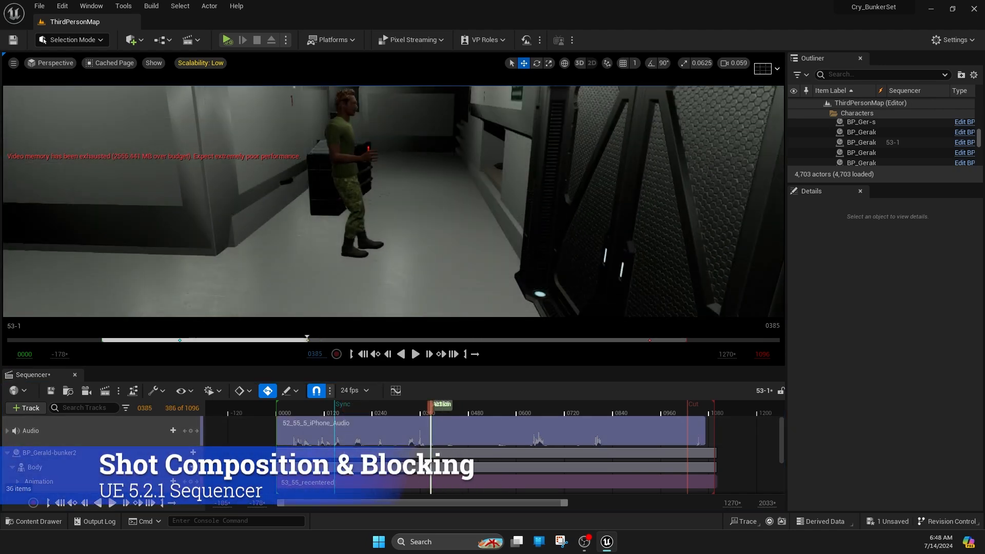
Select BP_Gerald-bunker2 near the exit door and play his performance on to frame 507.
right_click_drag(393, 202, 498, 166)
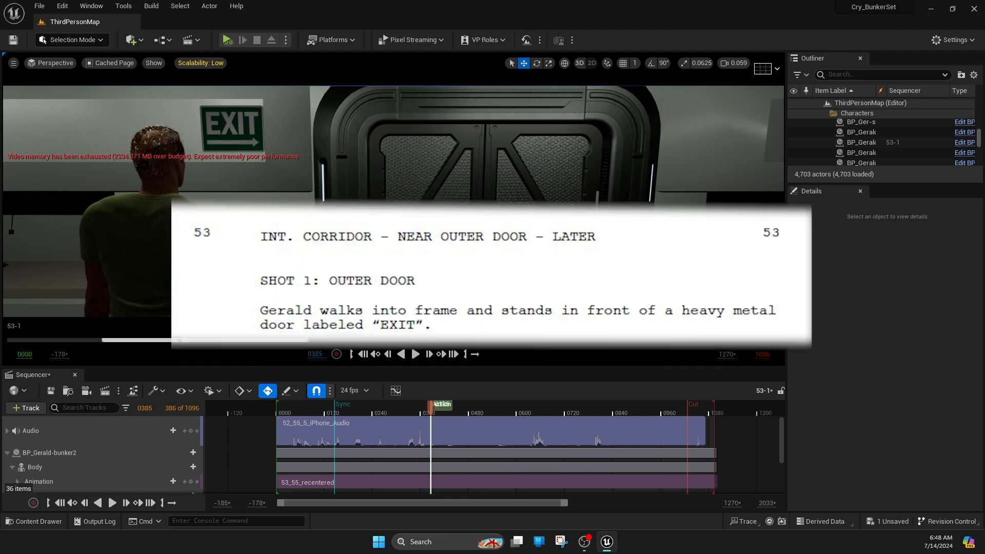
right_click_drag(498, 167, 500, 166)
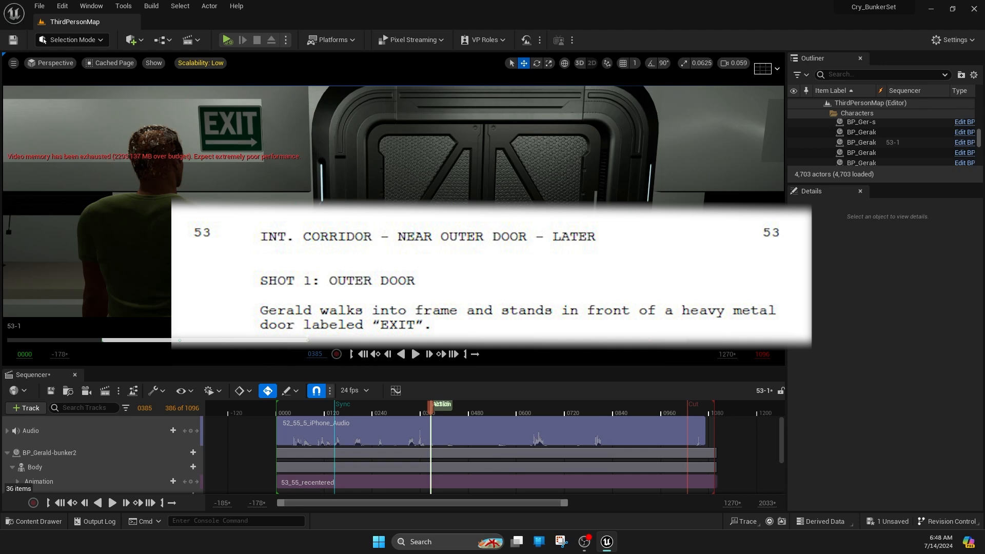
left_click(140, 277)
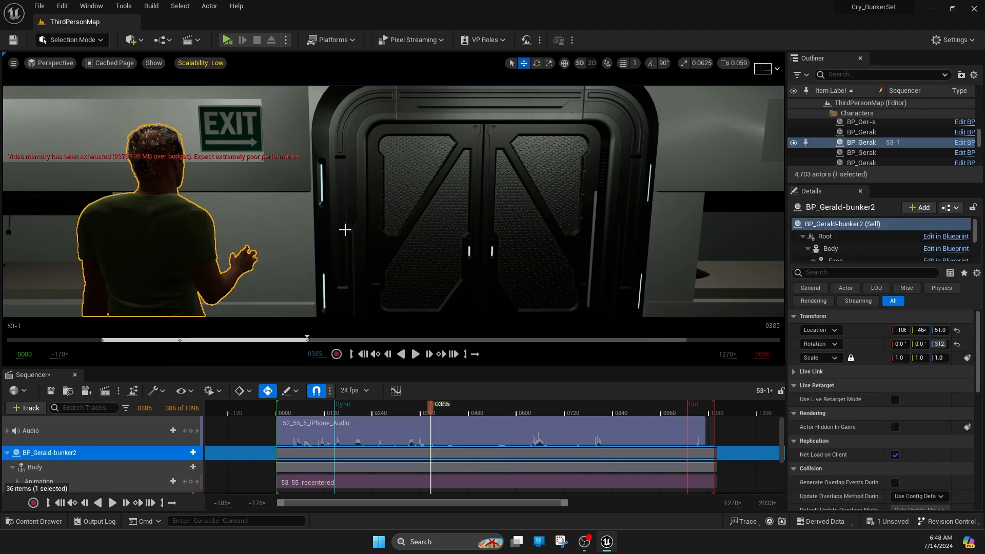
right_click_drag(392, 201, 460, 221)
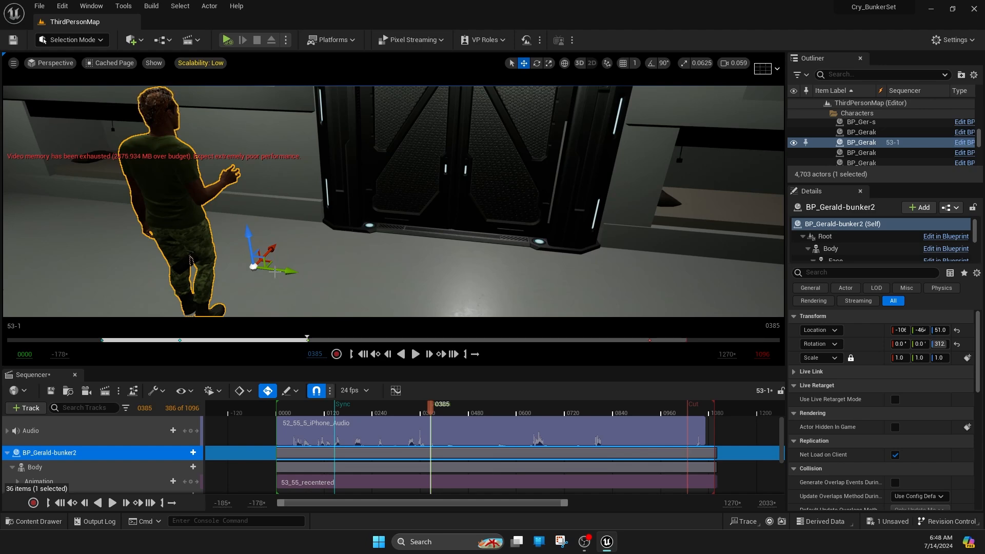
right_click_drag(333, 263, 297, 259)
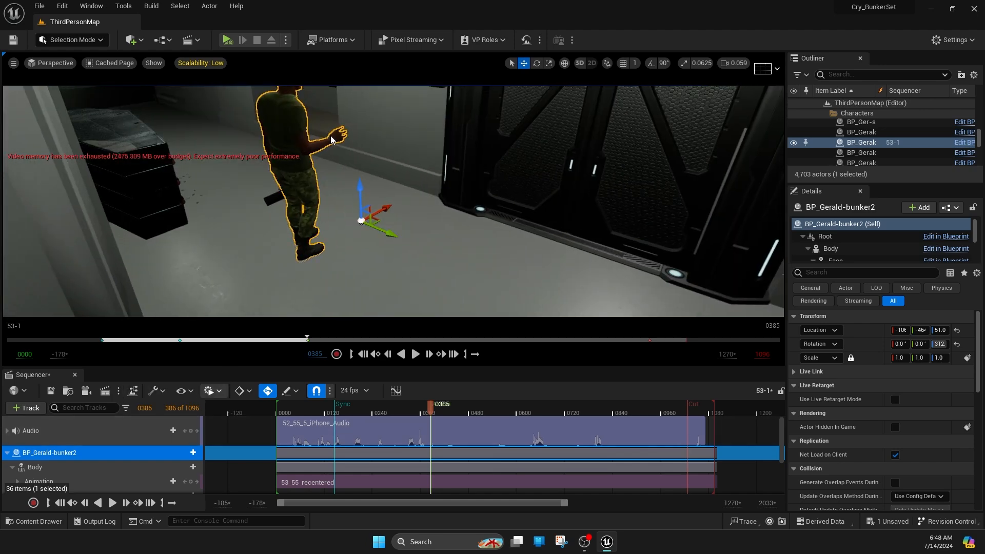
left_click(112, 503)
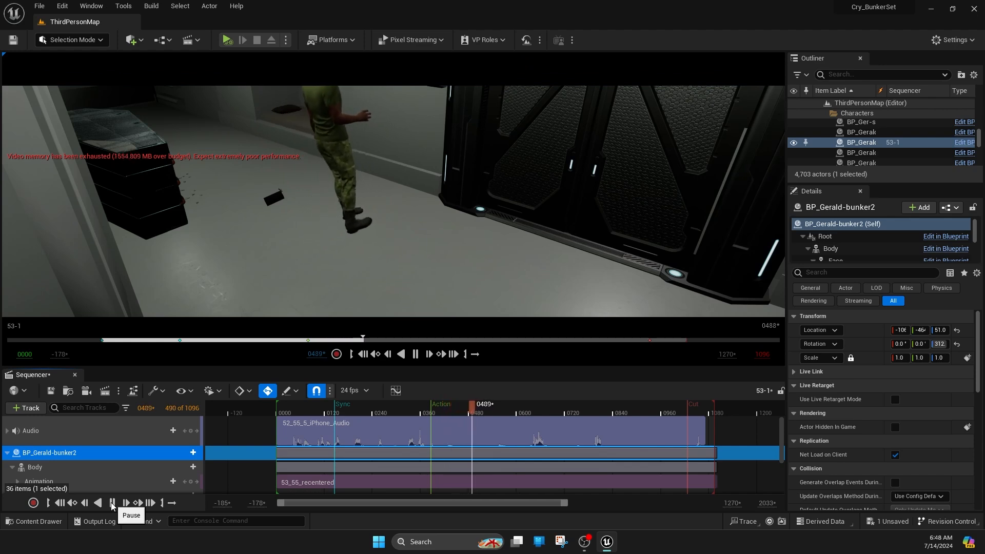
left_click(112, 503)
left_click(366, 163)
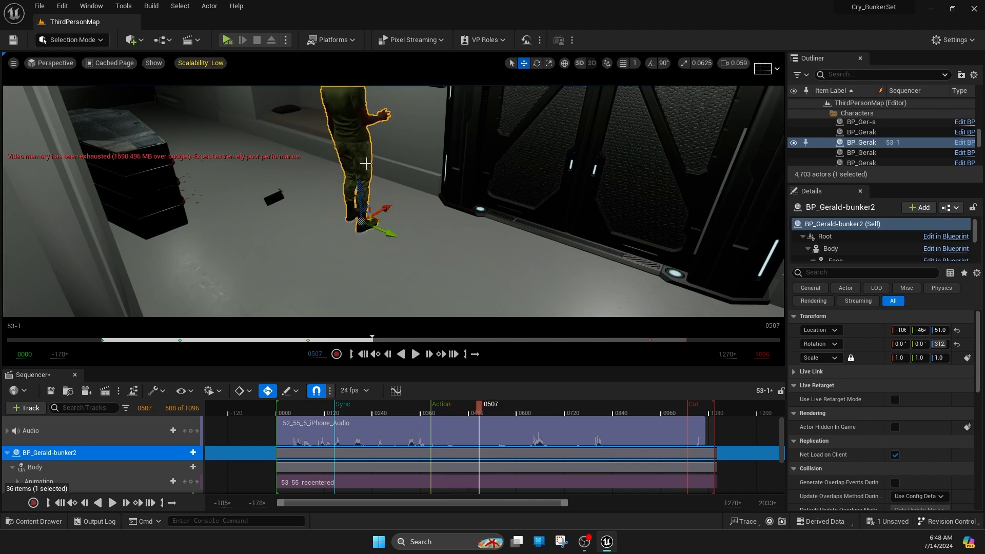
Reposition Gerald in front of the exit door, rotated to a yaw of about 346°, shift him to one side, and play the shot.
middle_click_drag(453, 242, 476, 250)
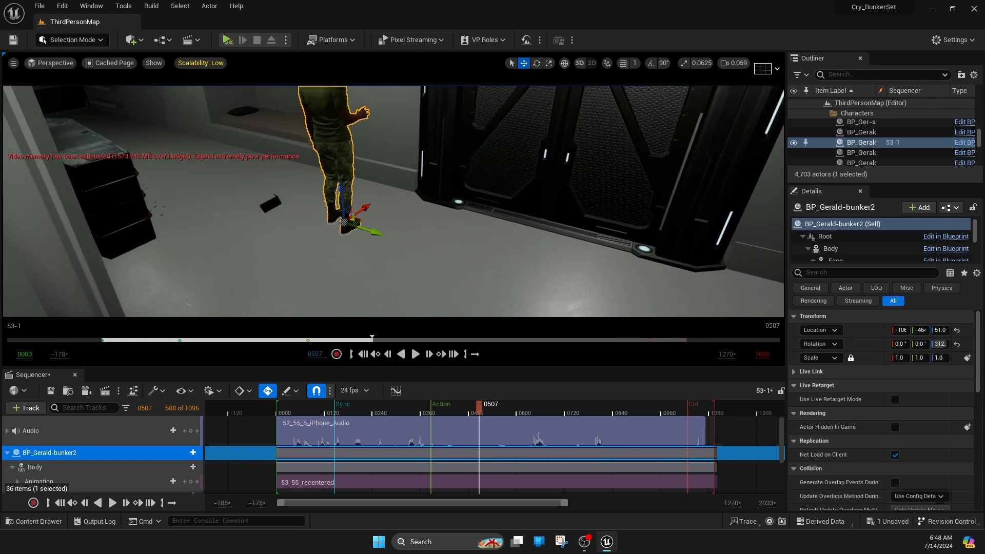
right_click_drag(346, 194, 329, 199)
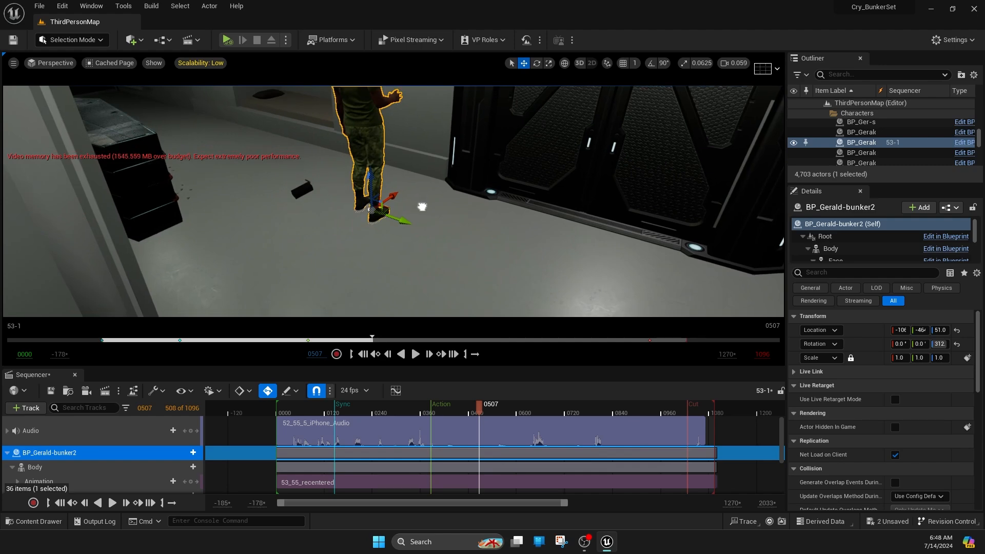
right_click(424, 215)
left_click(362, 129)
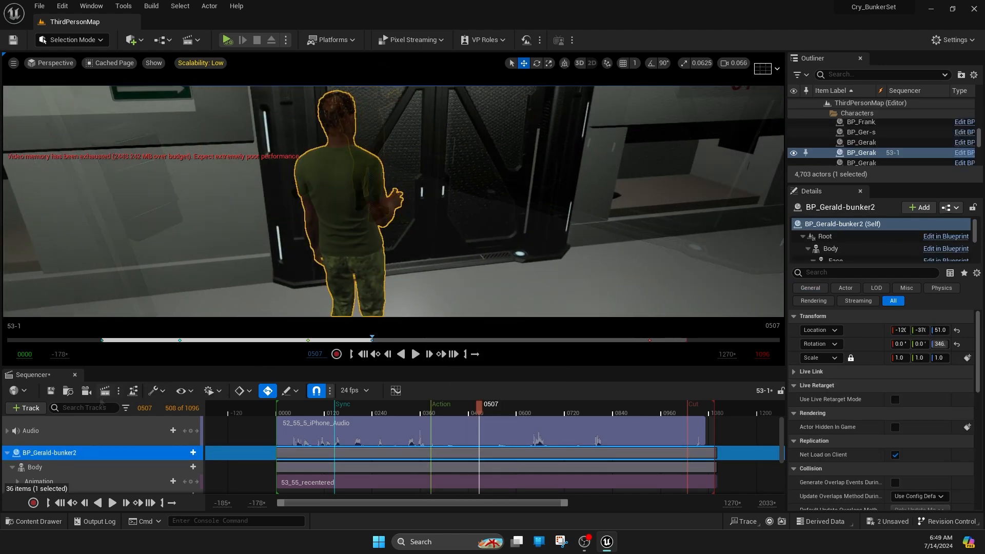
right_click_drag(393, 215, 410, 242)
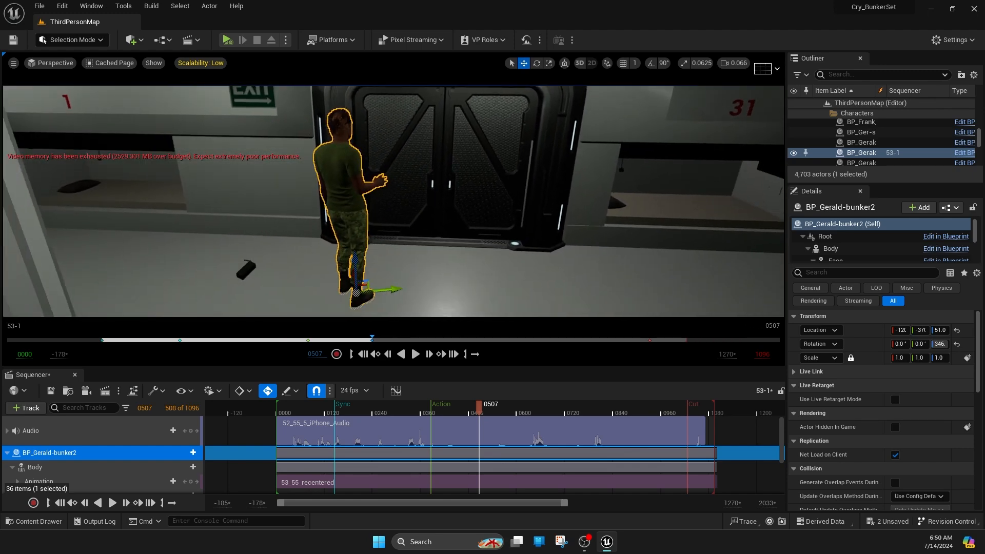
left_click_drag(394, 289, 363, 293)
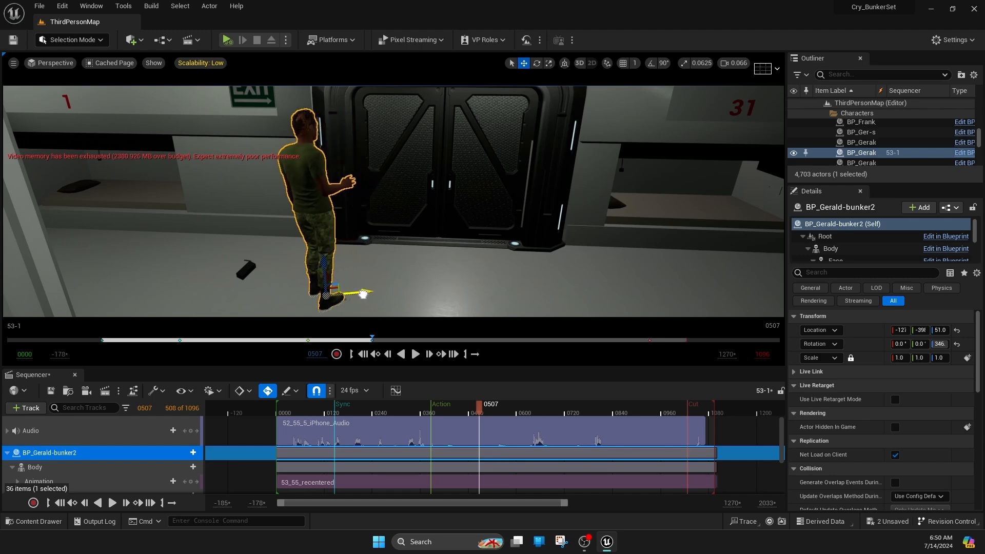
right_click_drag(401, 263, 410, 222)
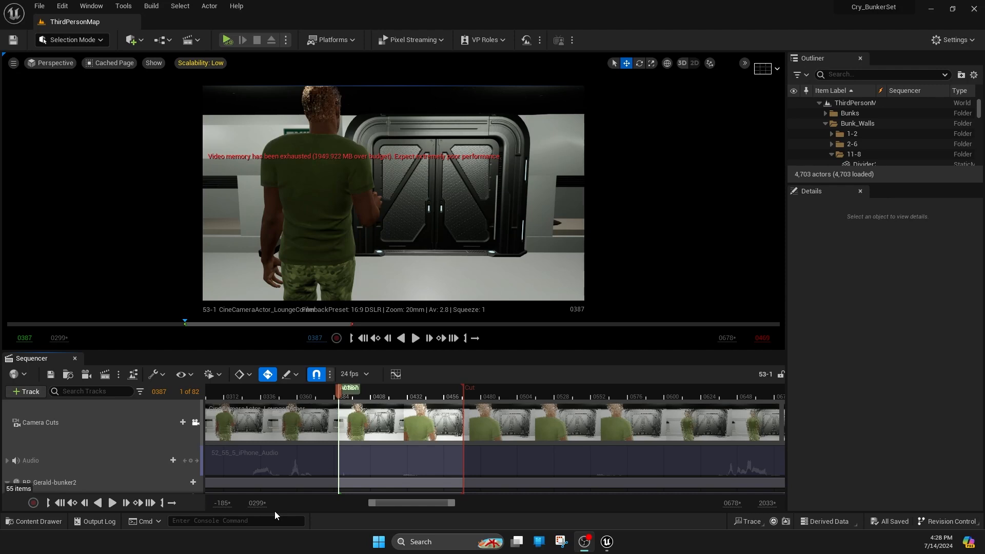
left_click(113, 504)
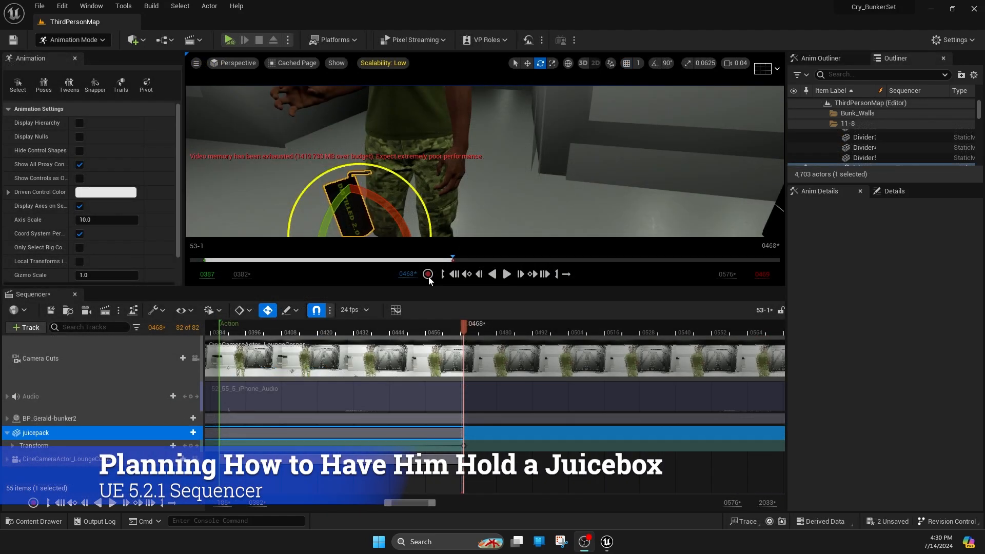
At the shot's start, frame 387, move the juicepack prop up into Gerald's raised hand.
left_click_drag(419, 288, 406, 362)
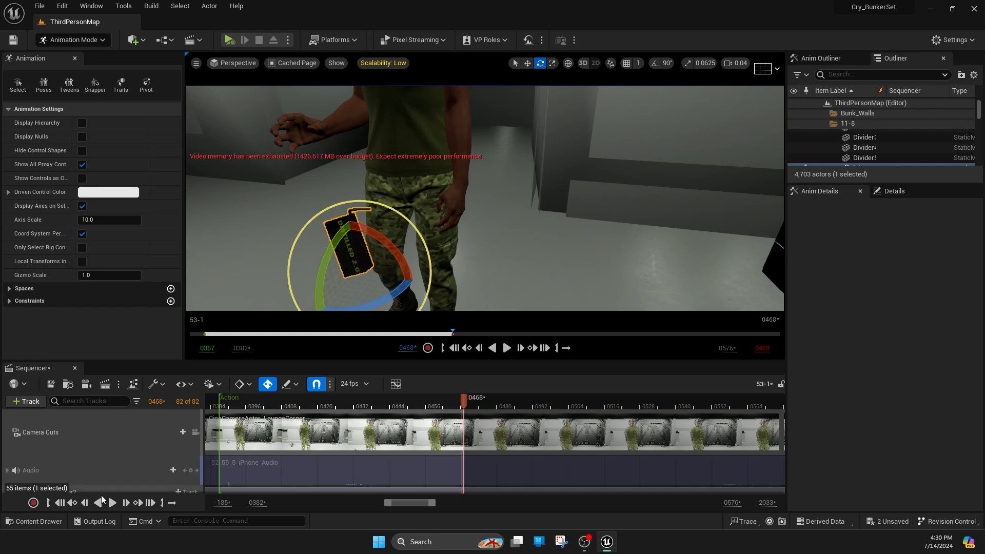
left_click(58, 507)
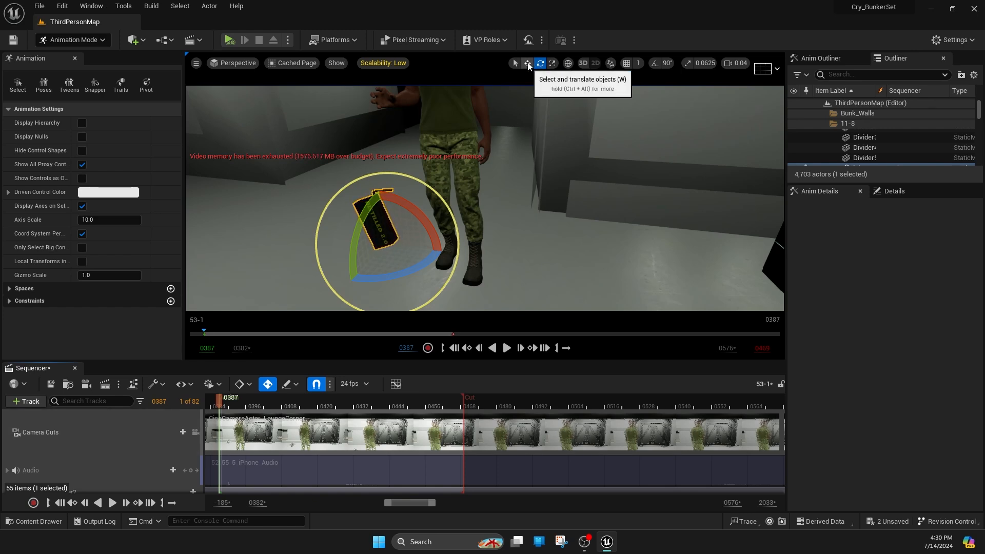
left_click(527, 62)
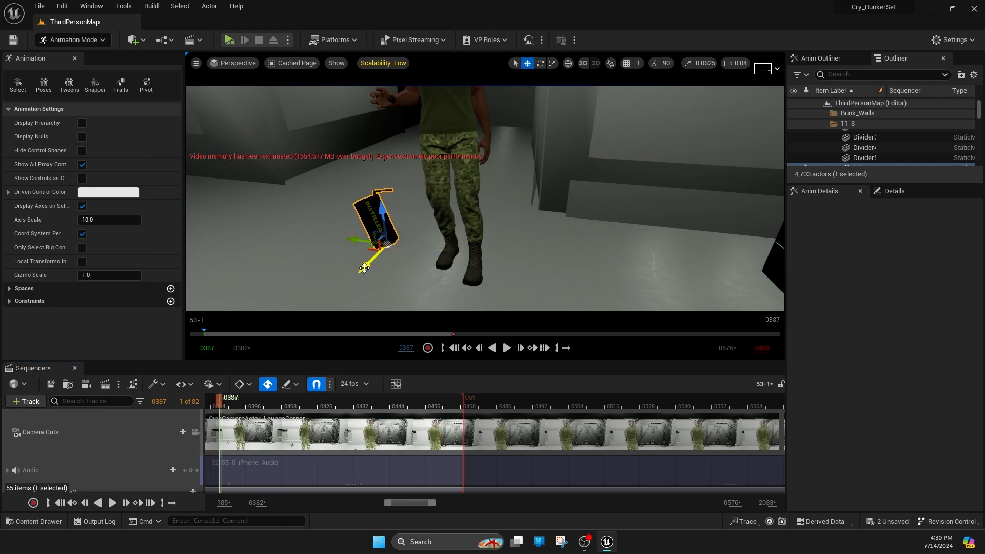
left_click_drag(365, 272, 446, 190, "shift")
left_click_drag(360, 237, 326, 241, "shift")
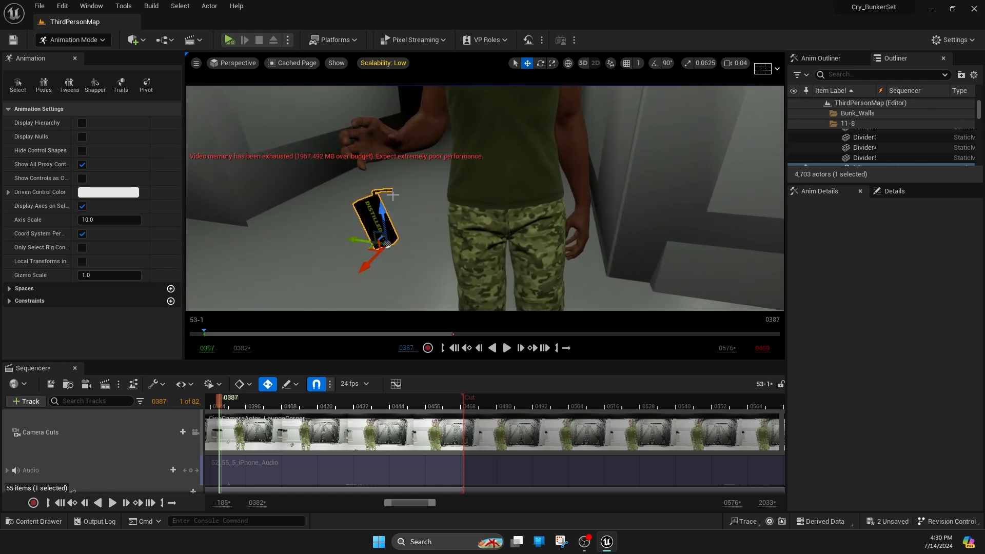
left_click_drag(382, 210, 385, 190, "shift")
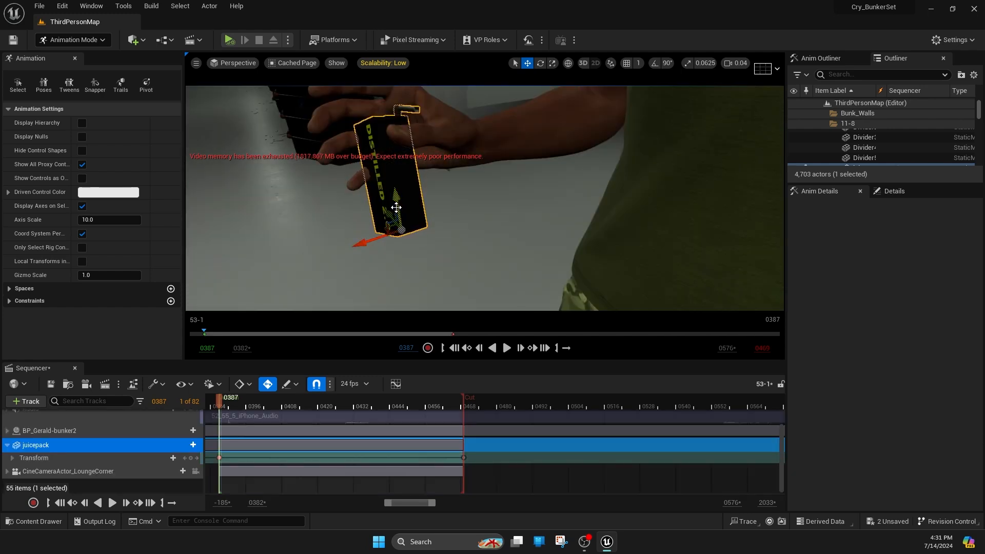
left_click_drag(396, 207, 445, 225, "shift")
right_click_drag(446, 226, 513, 221)
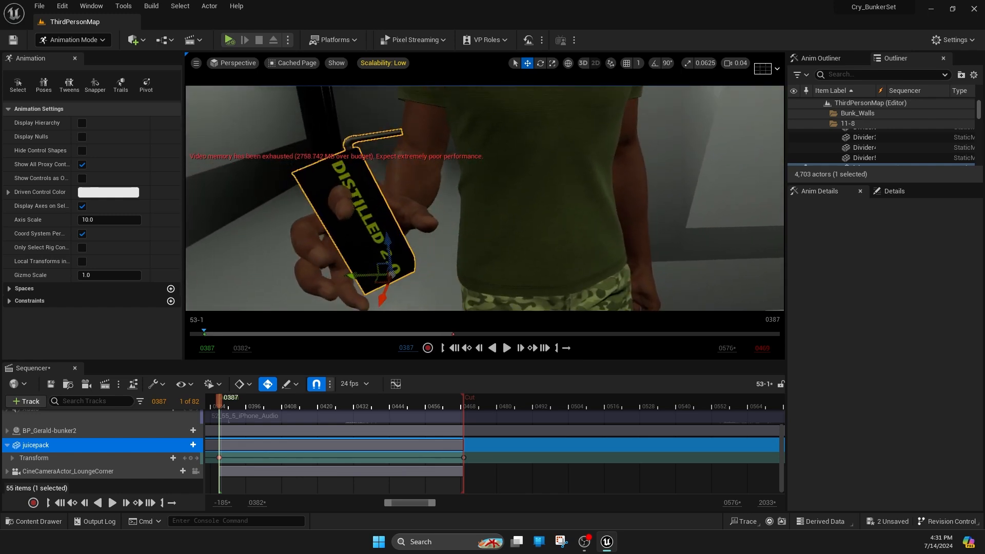
right_click_drag(513, 221, 534, 216)
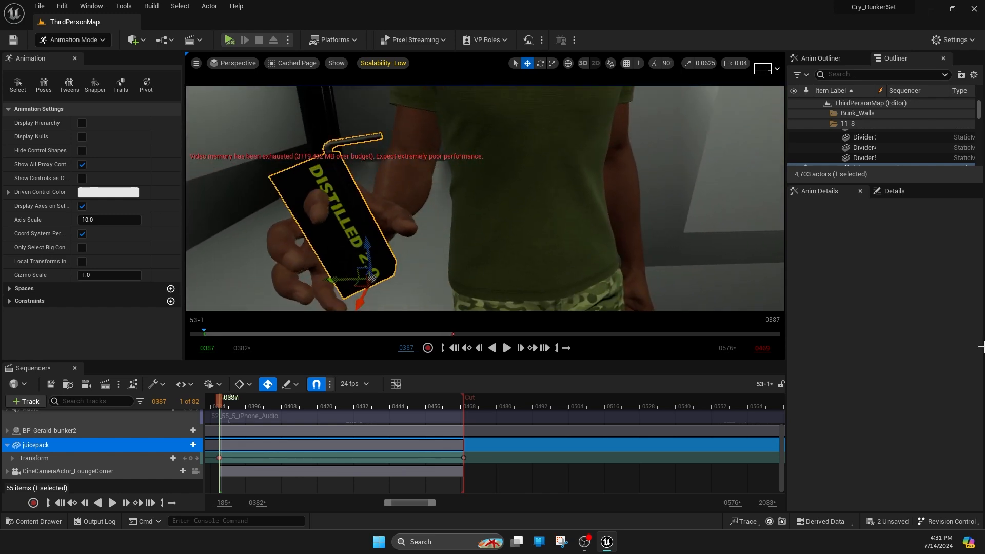
key("d")
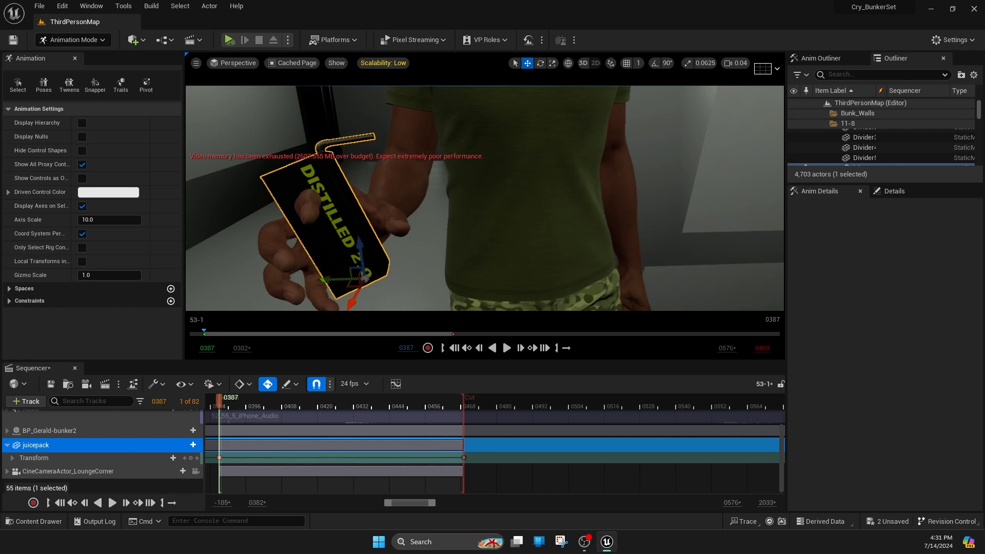
key("d")
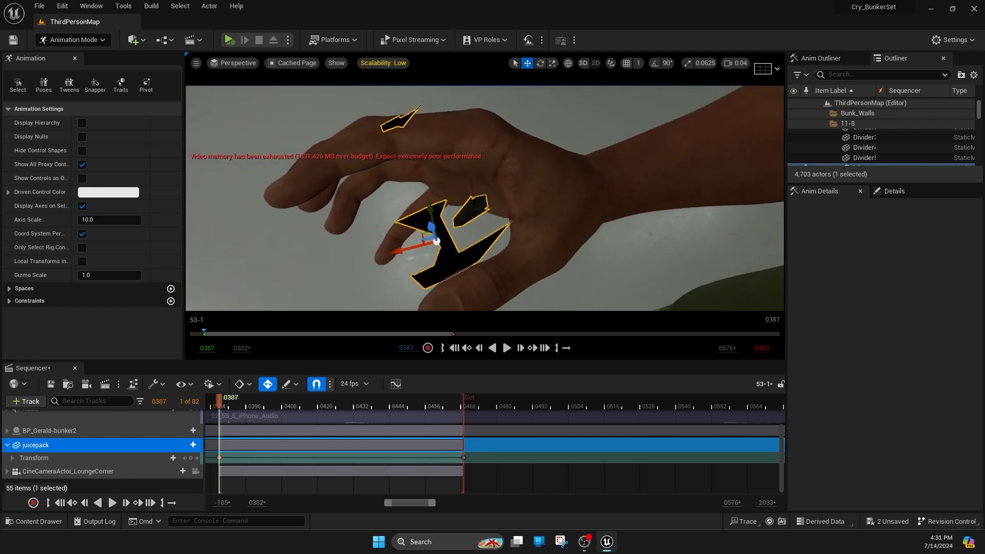
Set the near clipping distance to 1 with the console command r.SetNearClipPlane 1, and view the hand and juicebox up close.
left_click(214, 520)
type("r.setnear")
key("Tab")
type("1")
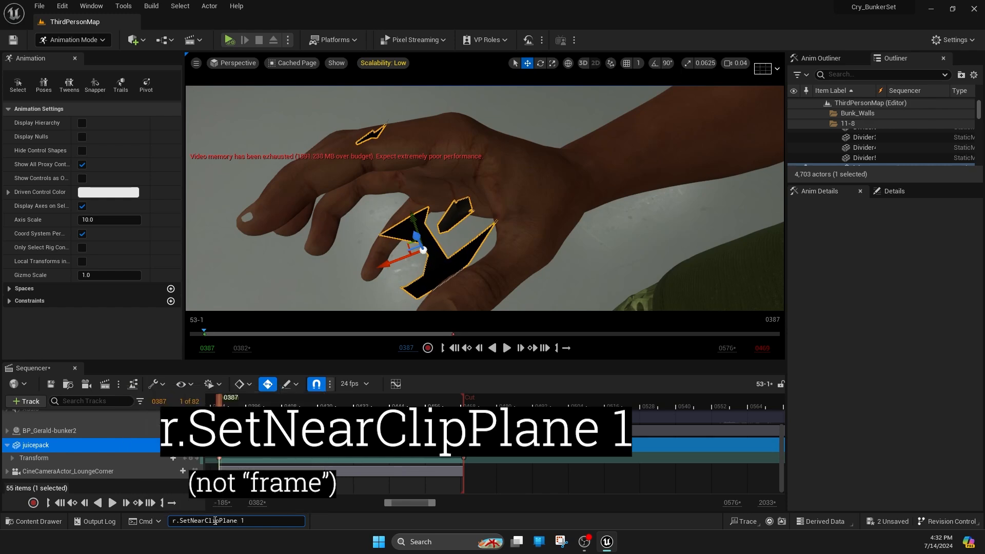
key("Return")
right_click_drag(484, 198, 329, 220)
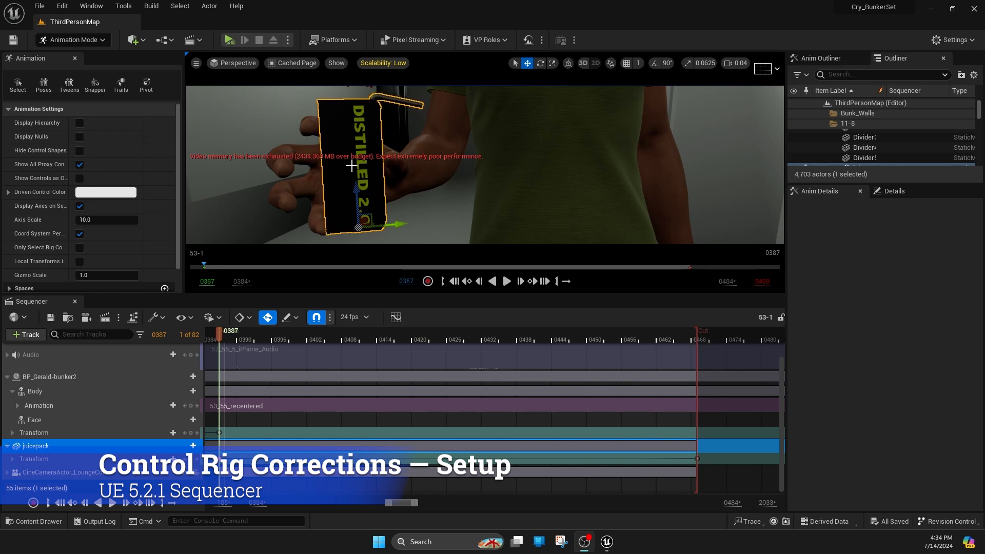
Bake Gerald's Body animation to the MetaHuman_ControlRig, keeping Reduce Keys off and the tolerance at 0.001.
right_click_drag(457, 166, 446, 172)
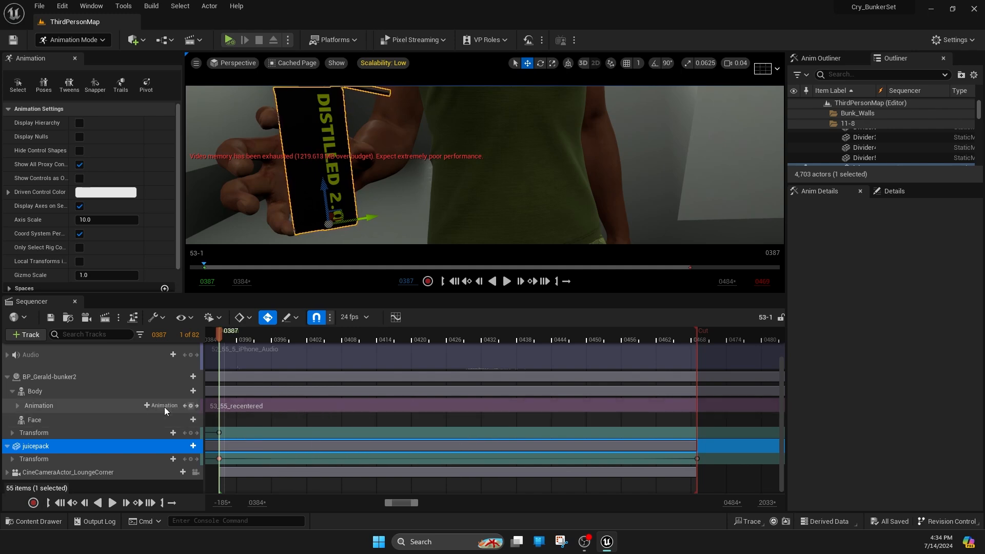
right_click(101, 390)
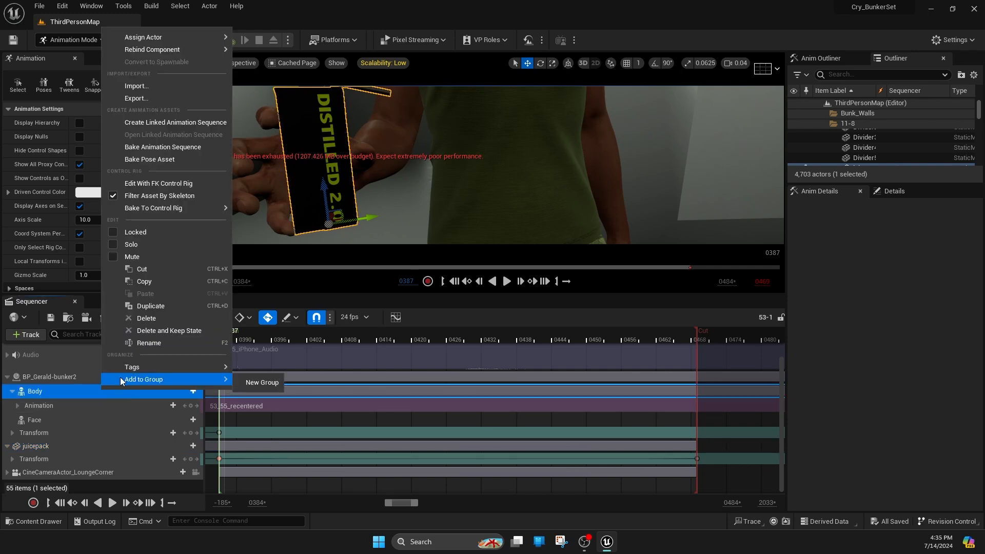
mouse_move(169, 206)
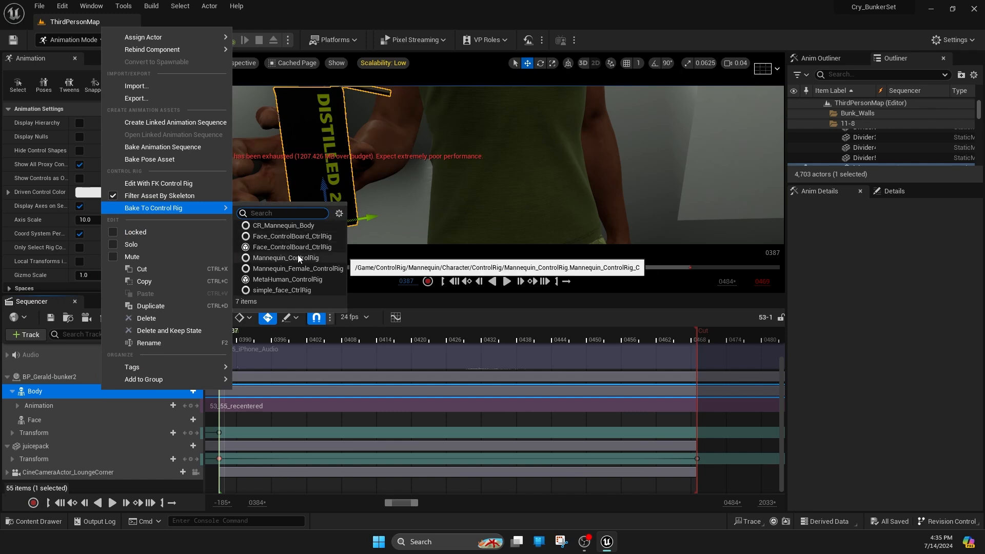
left_click(300, 278)
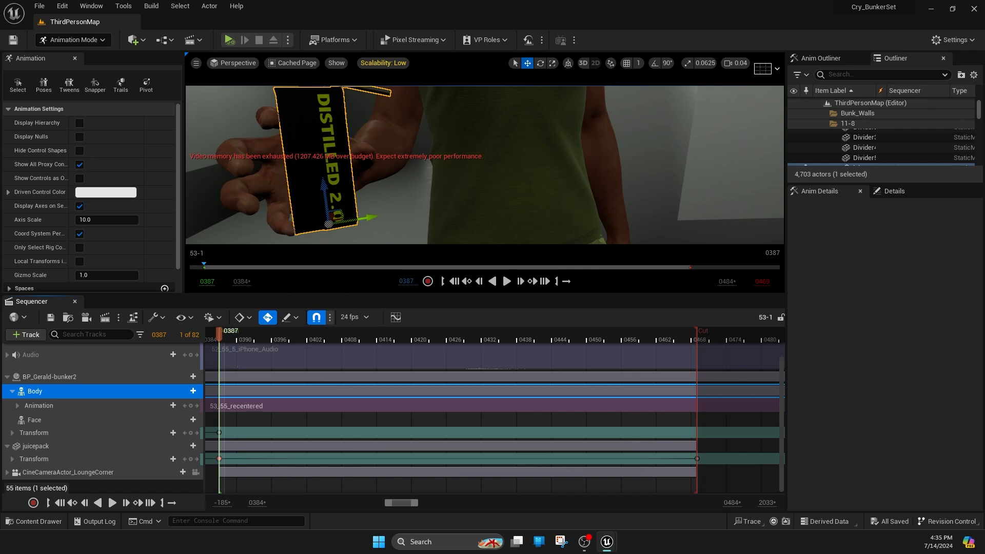
left_click_drag(323, 338, 302, 209)
scroll(337, 279, "down", 10)
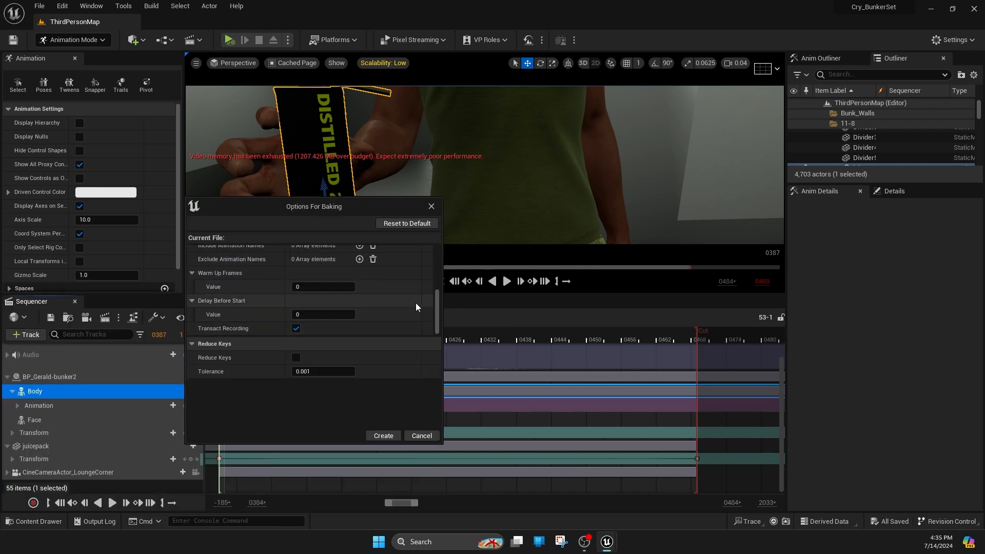
left_click(384, 436)
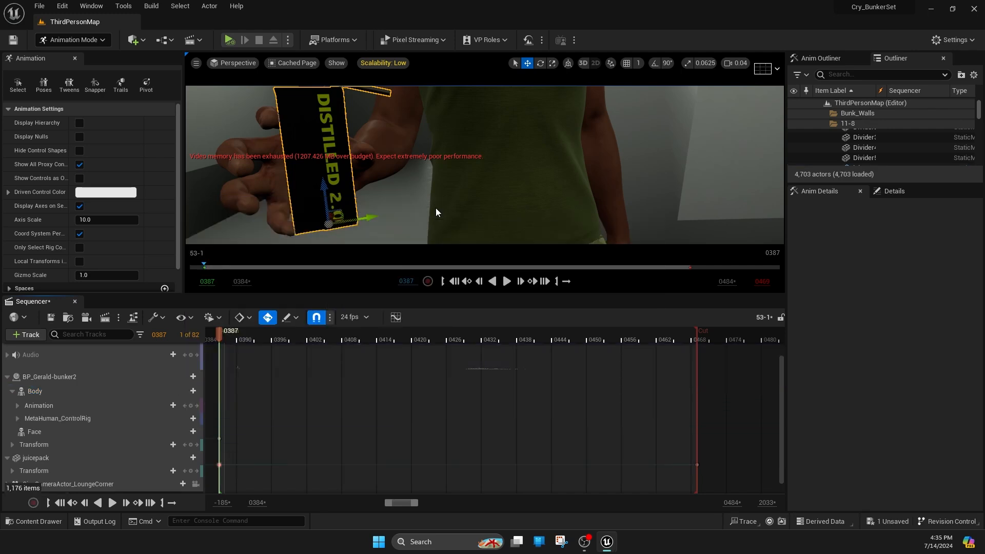
Deselect the juicepack and expand the MetaHuman_ControlRig track's global_ctrl channels to examine the arm and leg FK/IK switches.
left_click(436, 208)
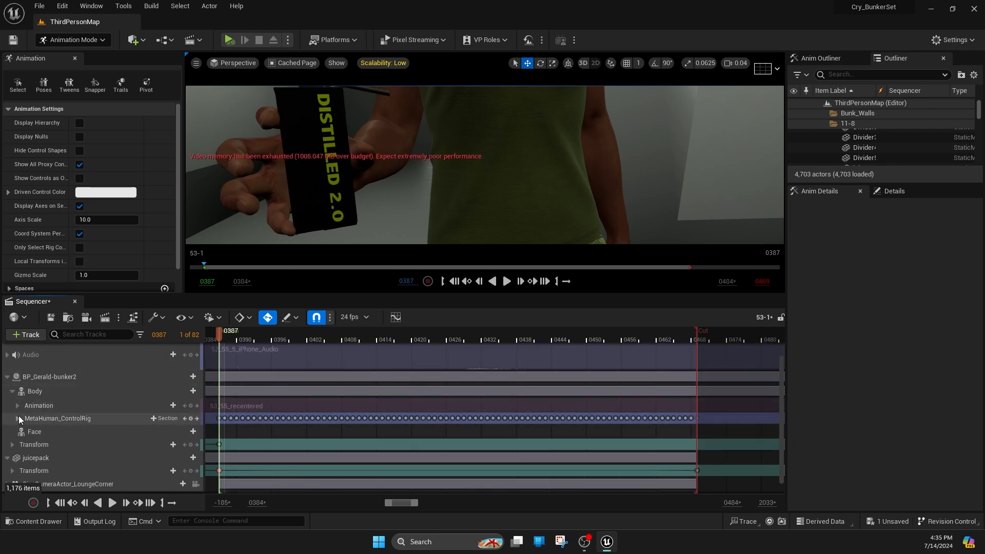
left_click(18, 418)
scroll(317, 398, "down", 1)
scroll(297, 406, "down", 1)
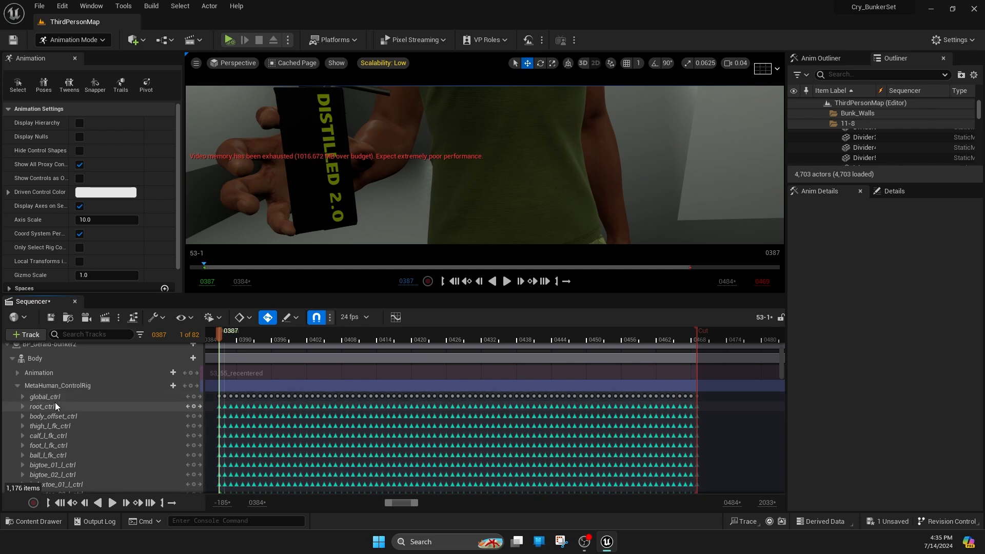
left_click(23, 396)
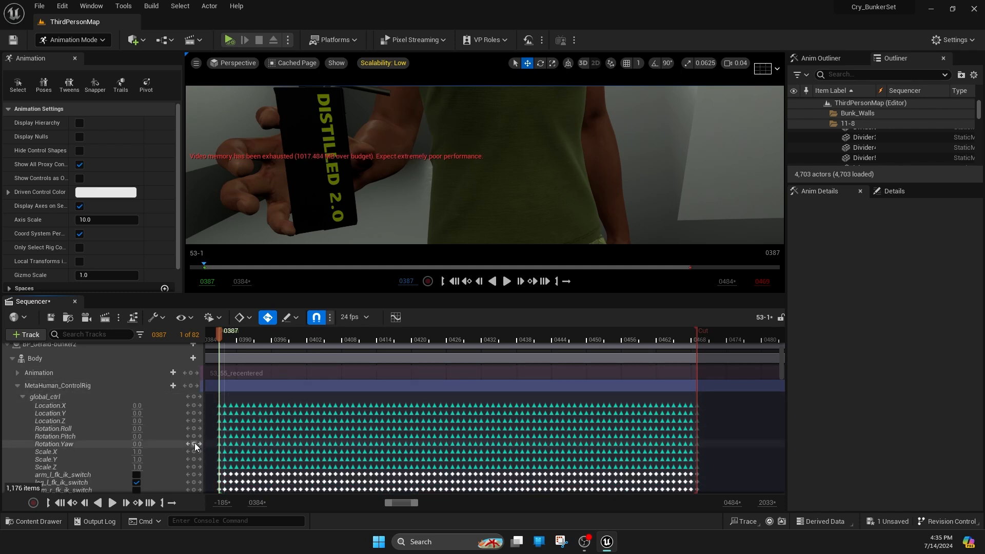
scroll(195, 442, "down", 2)
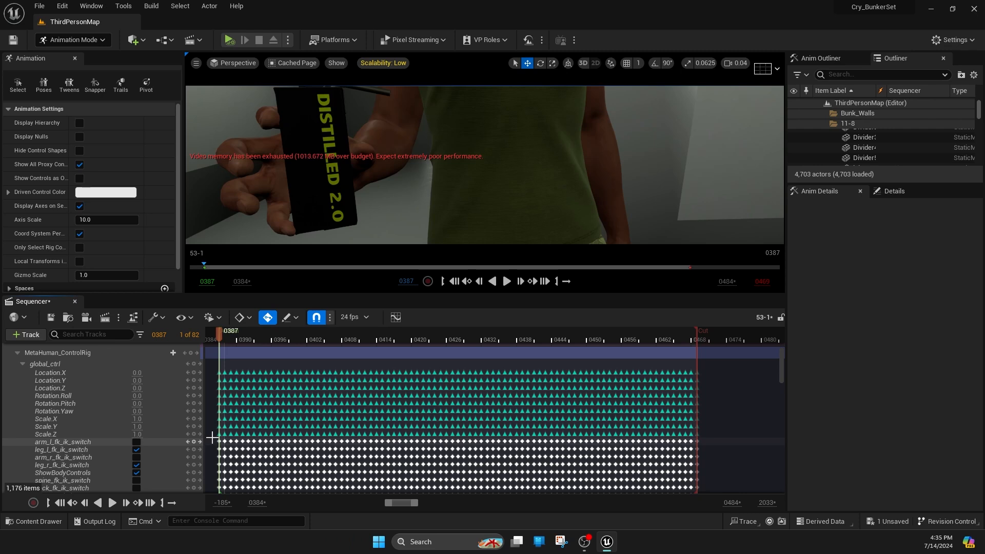
Delete all baked arm_l_fk_ik_switch keys, turn the switch on, and key it at frame 387.
left_click_drag(223, 440, 633, 445)
left_click_drag(697, 445, 713, 445)
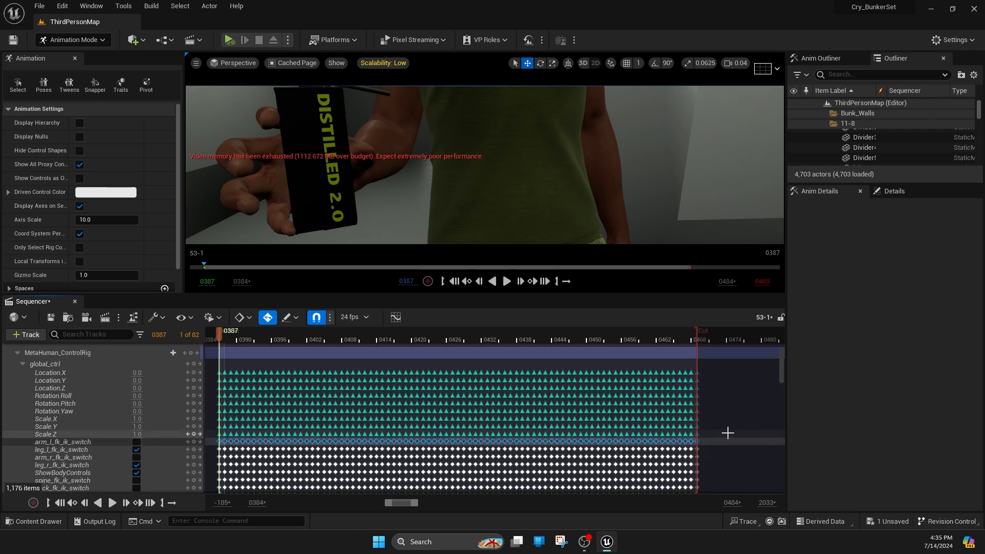
key("Delete")
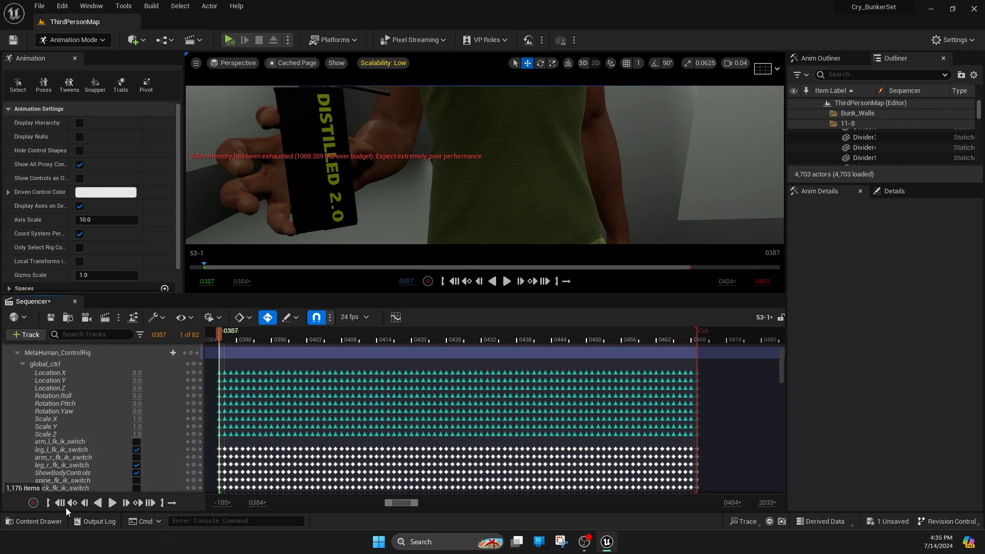
left_click(136, 443)
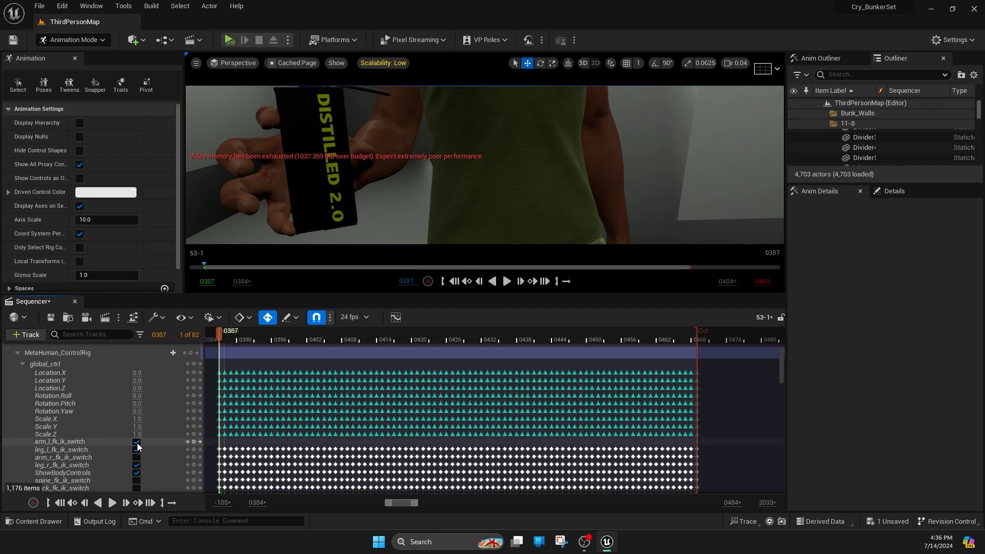
left_click(194, 442)
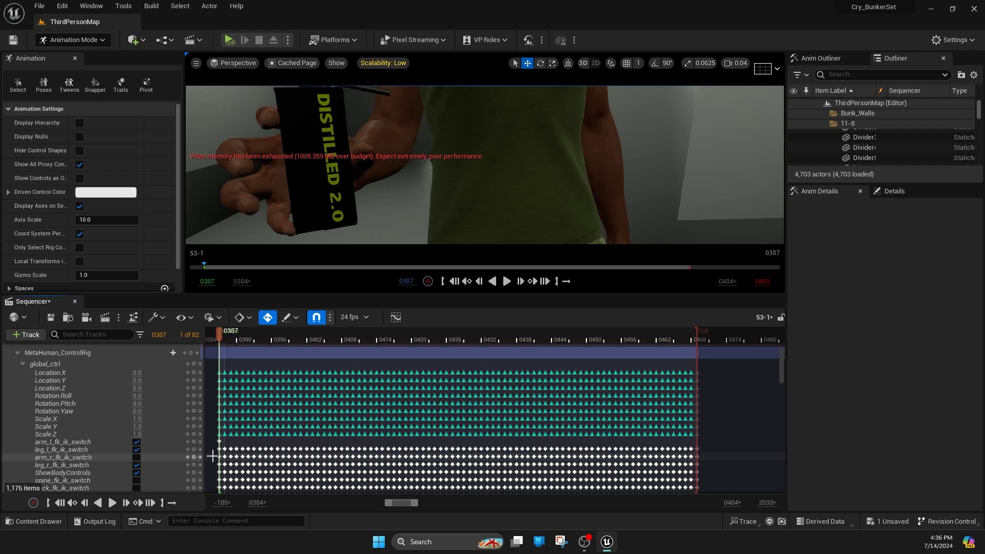
Clear the baked arm_r_fk_ik_switch keys, enable the switch, and set a single key at frame 387.
left_click_drag(212, 456, 740, 460)
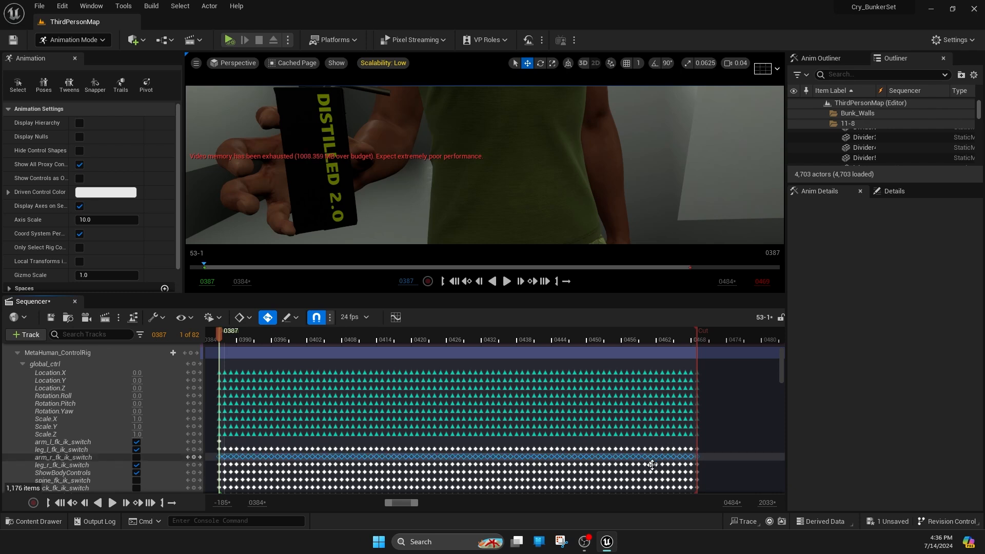
key("Delete")
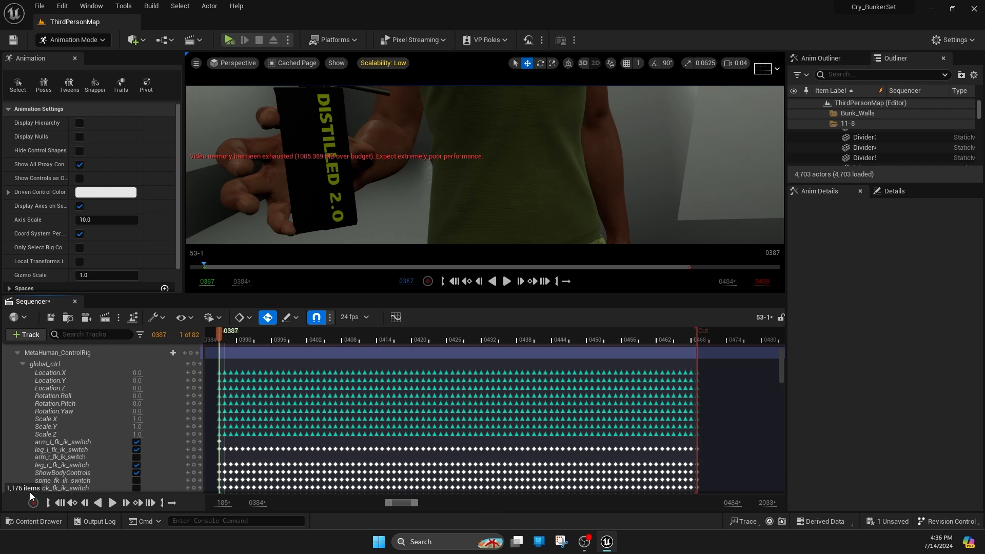
left_click(136, 457)
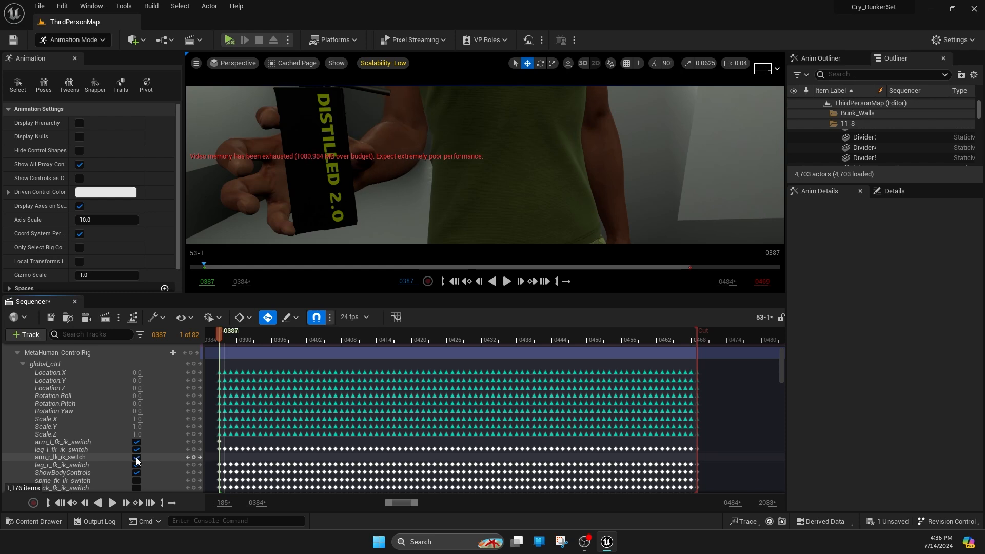
left_click(194, 457)
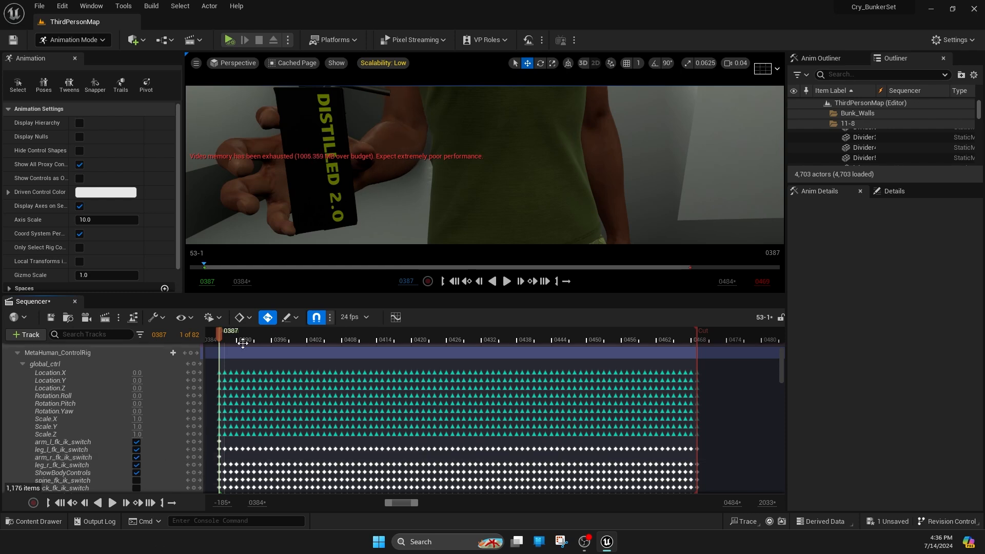
Collapse the baked MetaHuman_ControlRig channels and add an Additive section to the track.
scroll(139, 435, "down", 1)
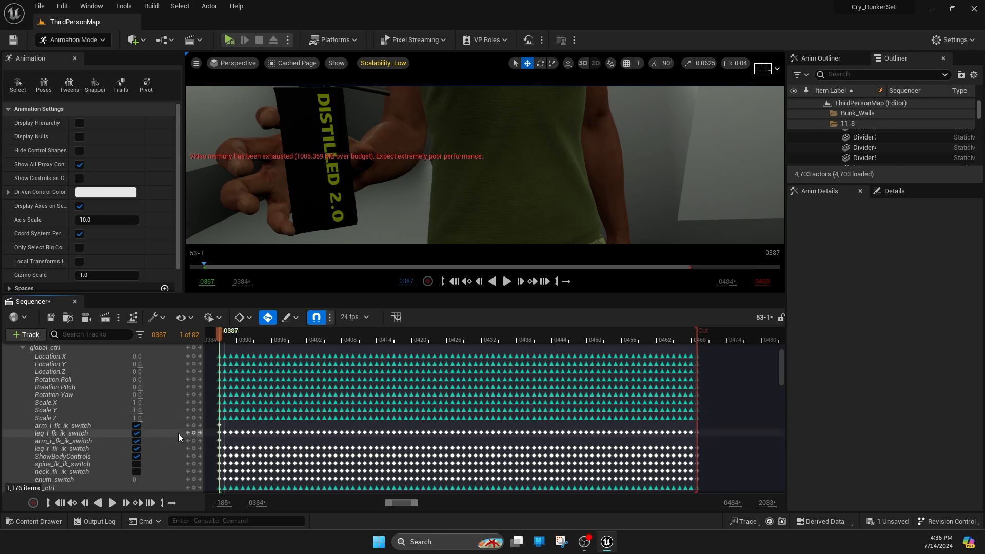
scroll(157, 429, "up", 3)
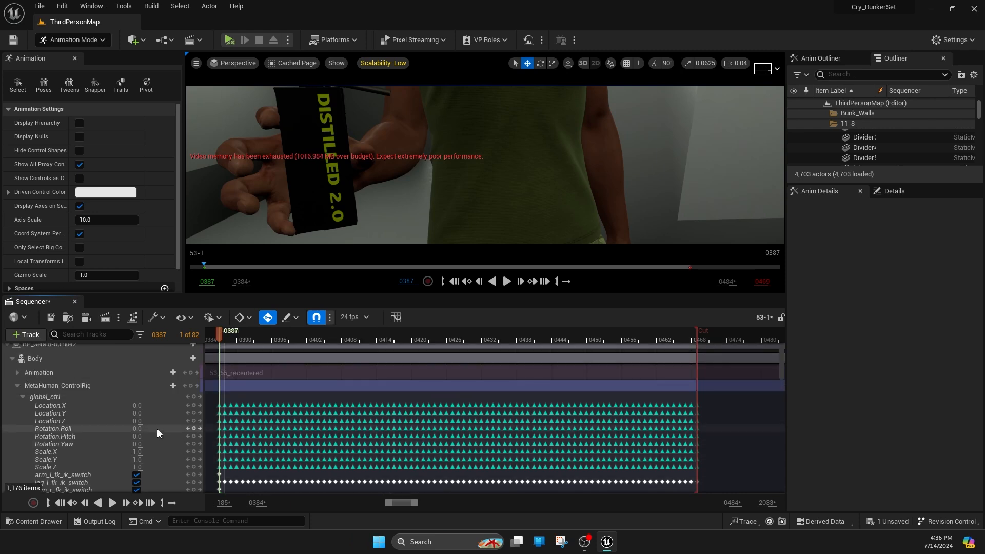
left_click(17, 386)
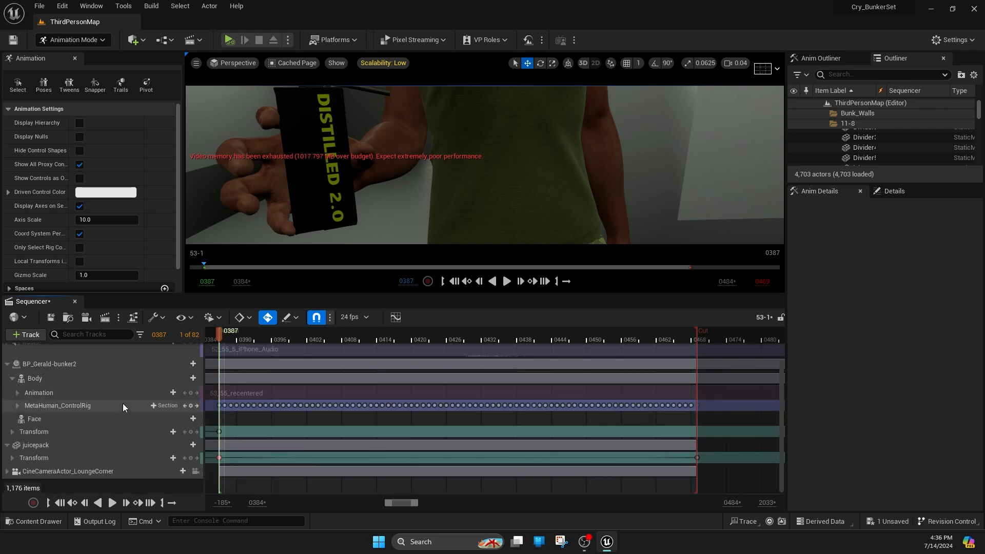
left_click(163, 405)
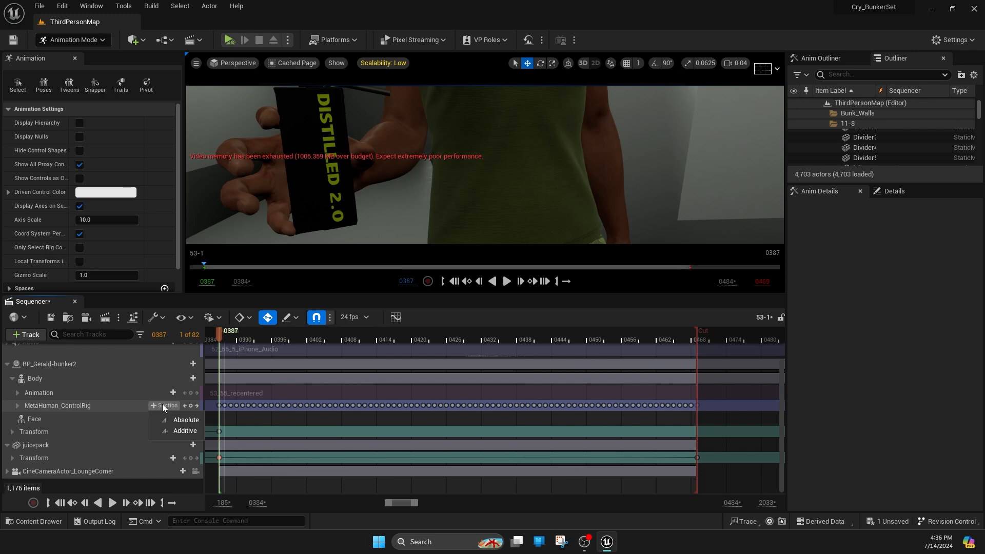
left_click(183, 432)
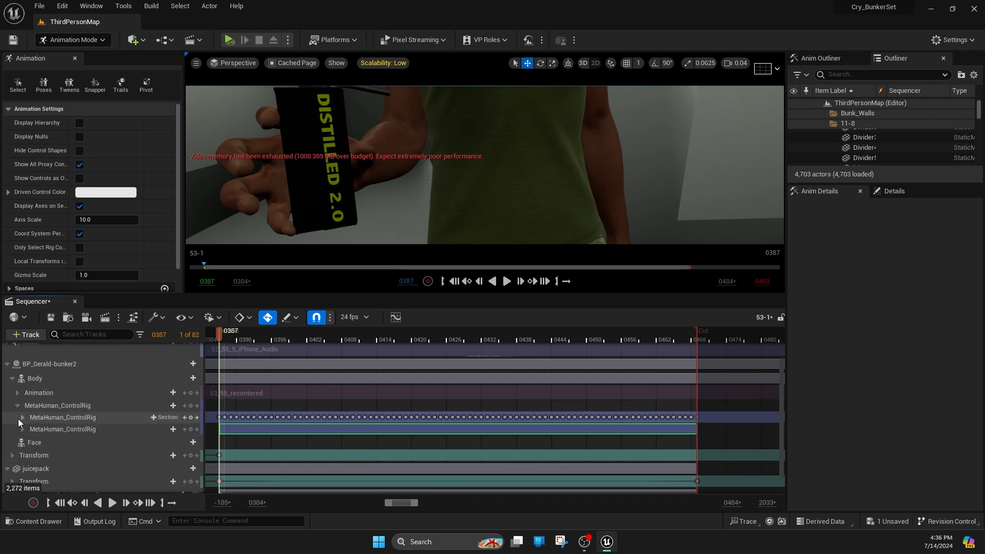
Expand the new additive MetaHuman_ControlRig layer and key all of its controls at frame 387.
left_click(23, 429)
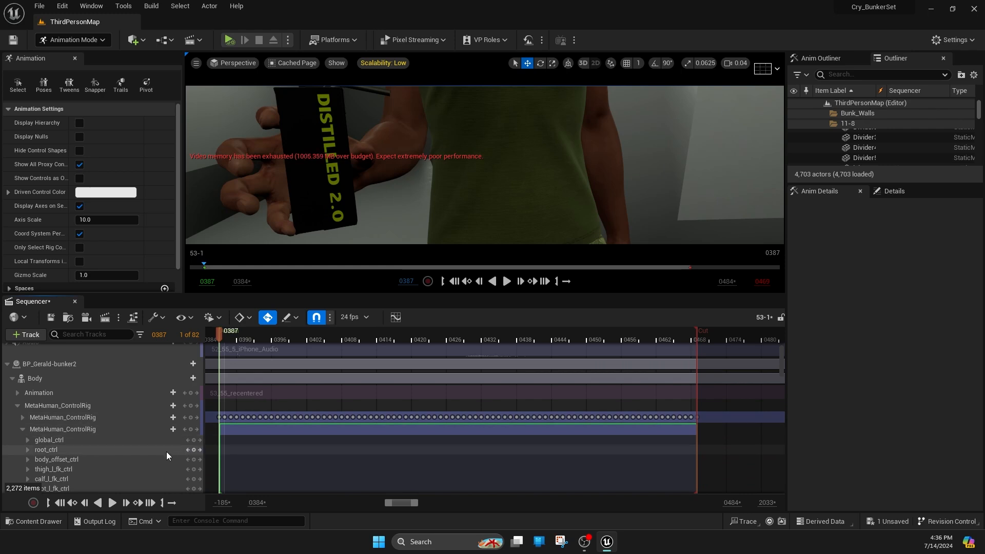
scroll(166, 451, "down", 5)
scroll(167, 449, "up", 5)
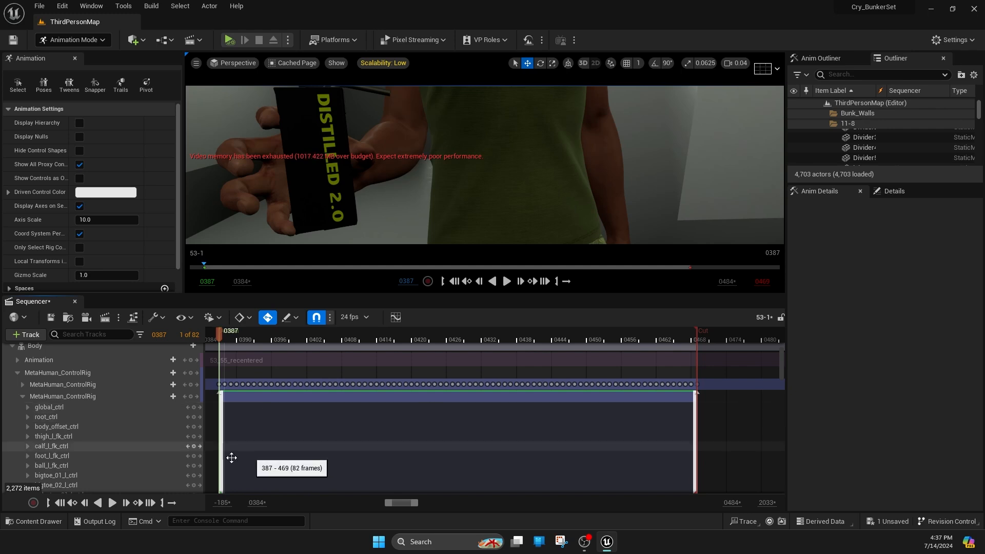
left_click(191, 397)
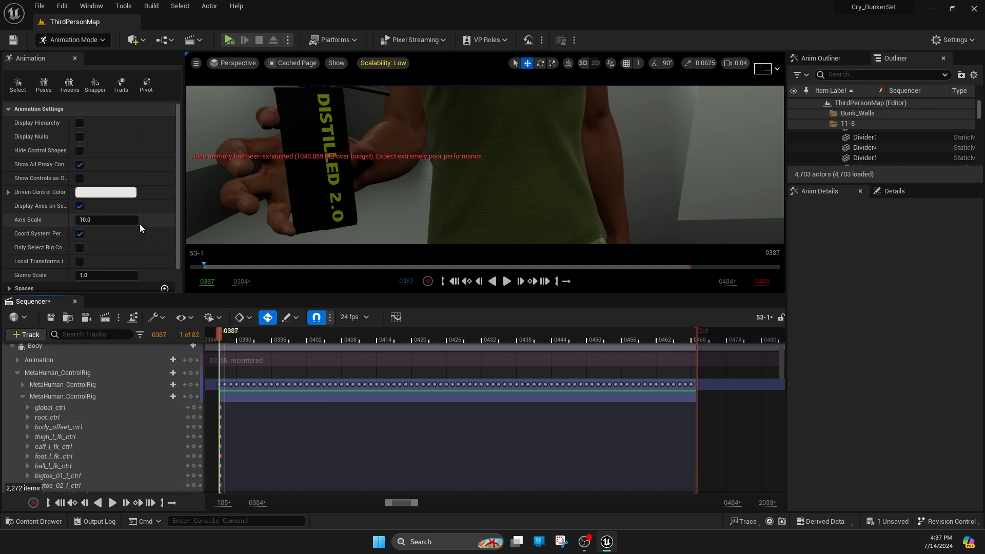
scroll(220, 422, "down", 6)
scroll(221, 423, "up", 8)
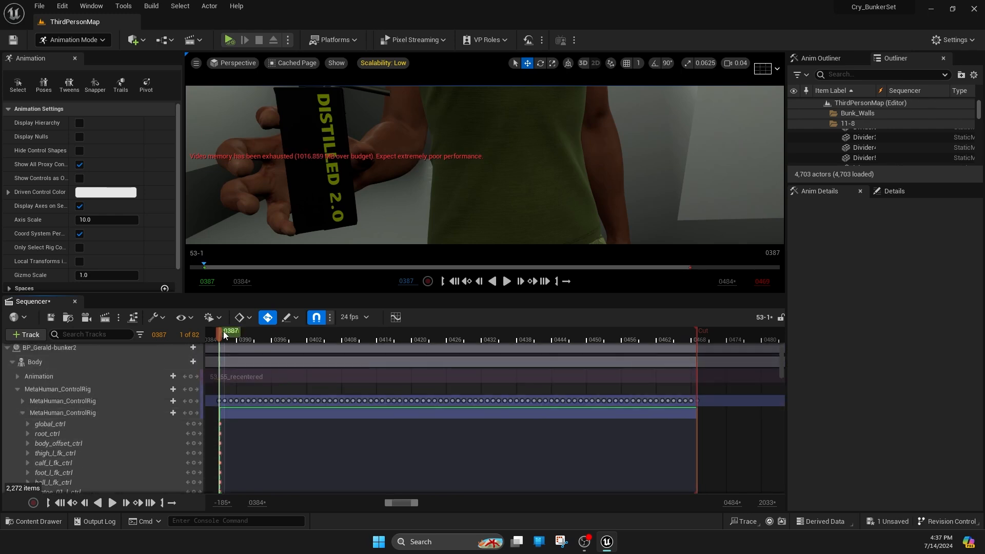
Preview the hand and juicebox at frame 398, and return to the shot's first frame, 387.
left_click_drag(220, 333, 286, 337)
left_click(283, 424)
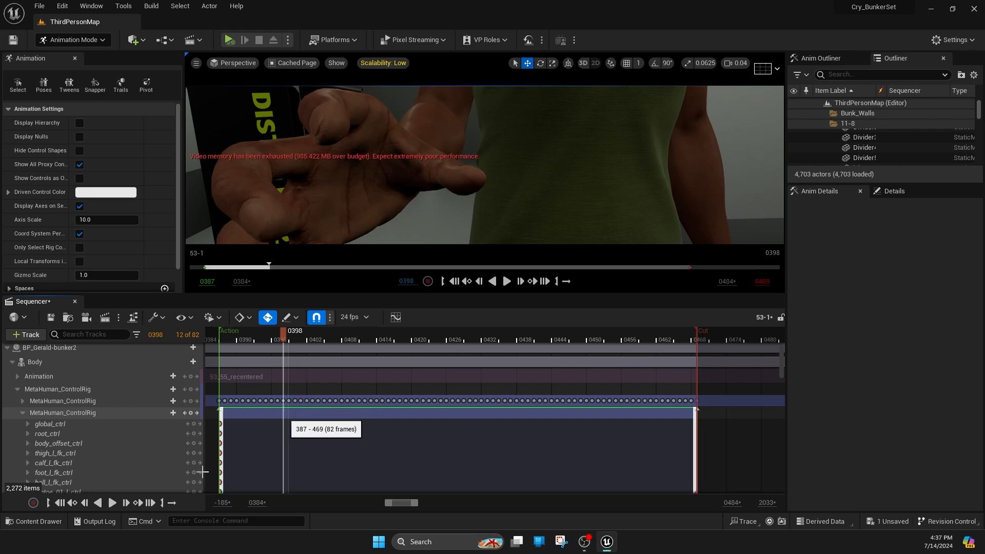
left_click(60, 503)
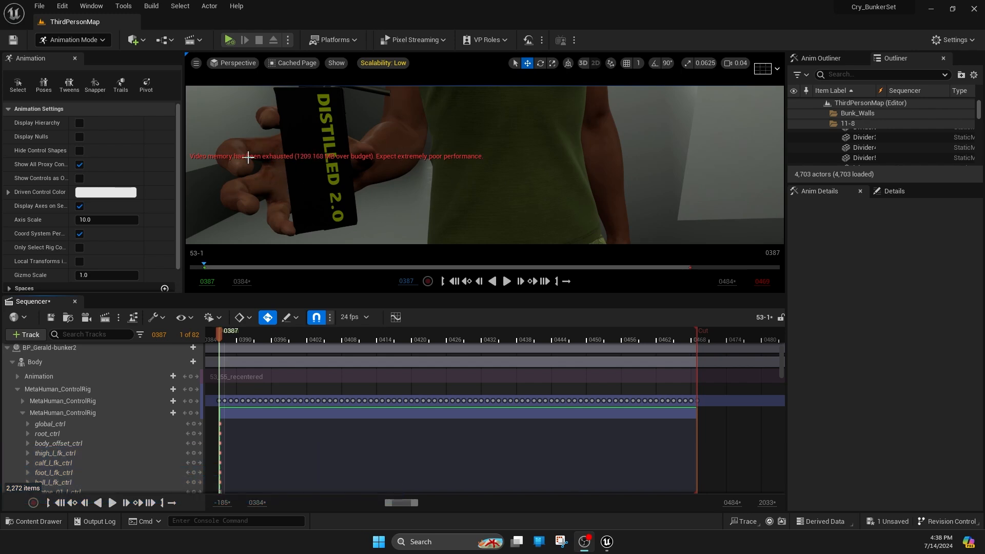
Select Gerald, show the controls of his additive MetaHuman_ControlRig layer, and enlarge the viewport for work on the hand.
left_click(274, 171)
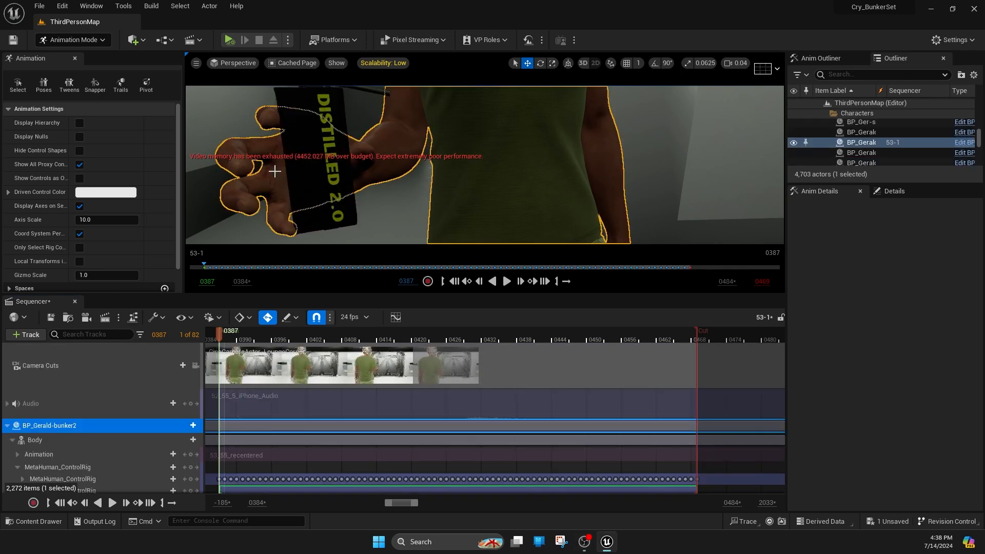
left_click(440, 171)
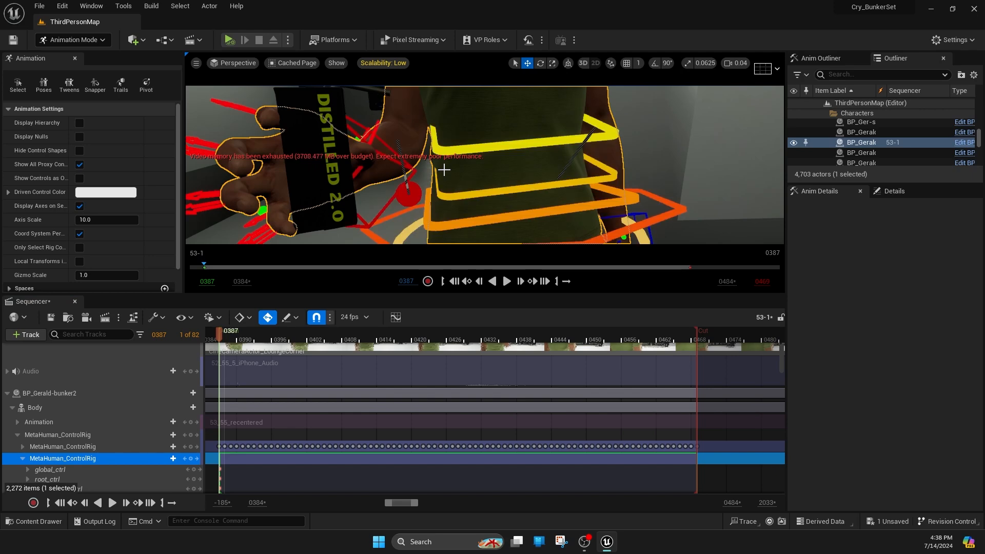
left_click_drag(411, 175, 307, 260, "alt")
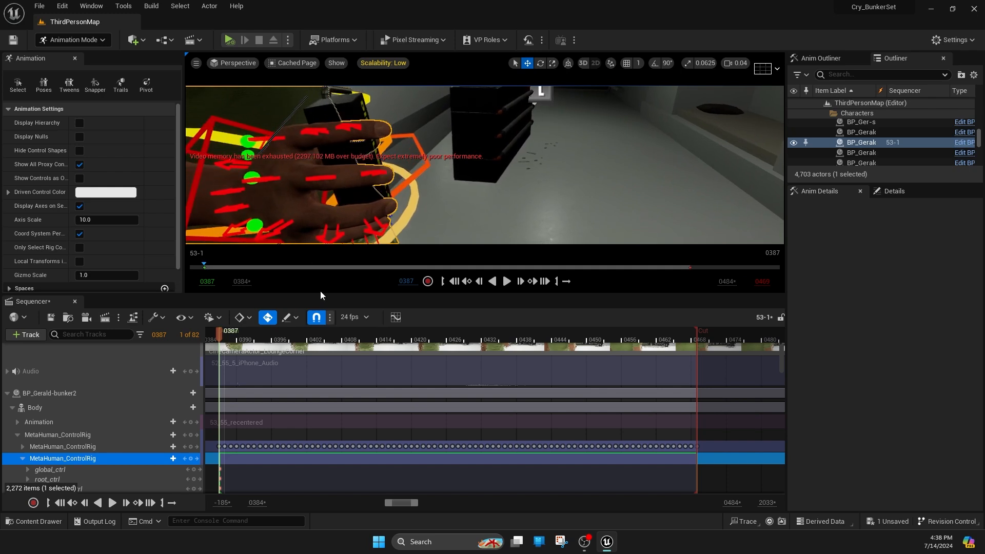
left_click_drag(322, 294, 313, 386)
left_click_drag(310, 257, 334, 226, "alt")
Select pinky_metacarpal_r_ctrl on the right hand and rotate it slightly, to about -9.34, 15.26, -2.59.
mouse_move(334, 226)
right_mouse_down()
mouse_move(272, 215)
mouse_move(328, 226)
right_mouse_up()
scroll(485, 211, "up", 5)
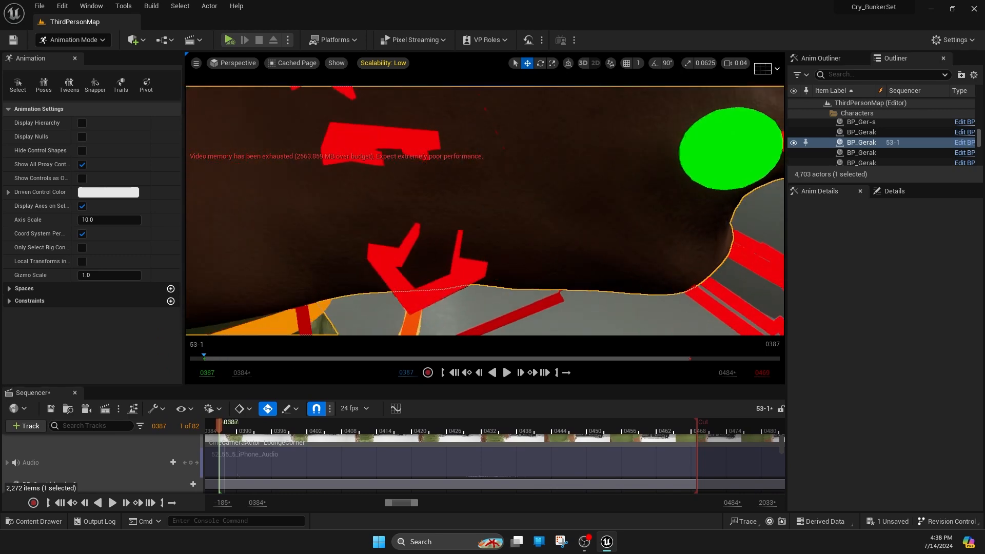
left_click(434, 311)
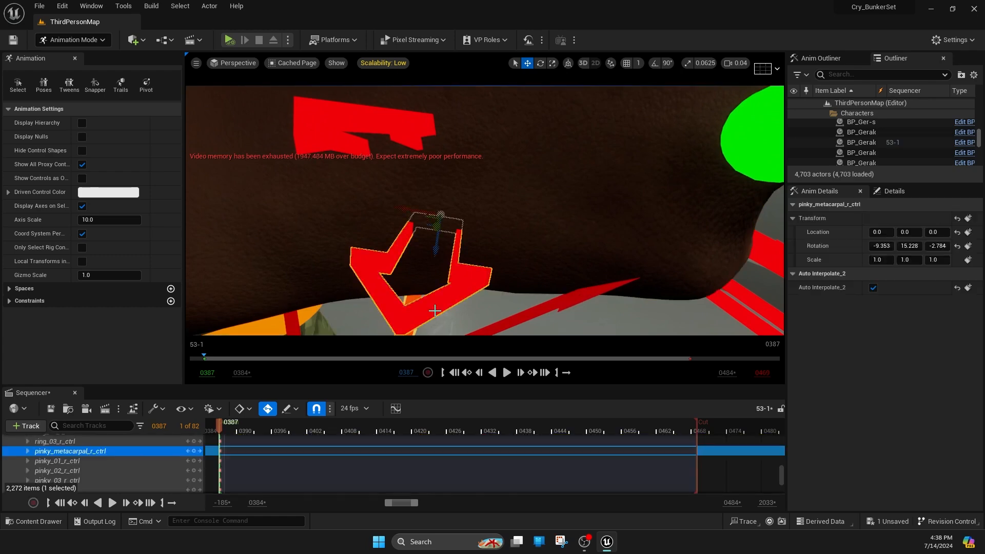
right_click_drag(435, 310, 452, 246)
left_click(542, 63)
right_click_drag(405, 184, 390, 225)
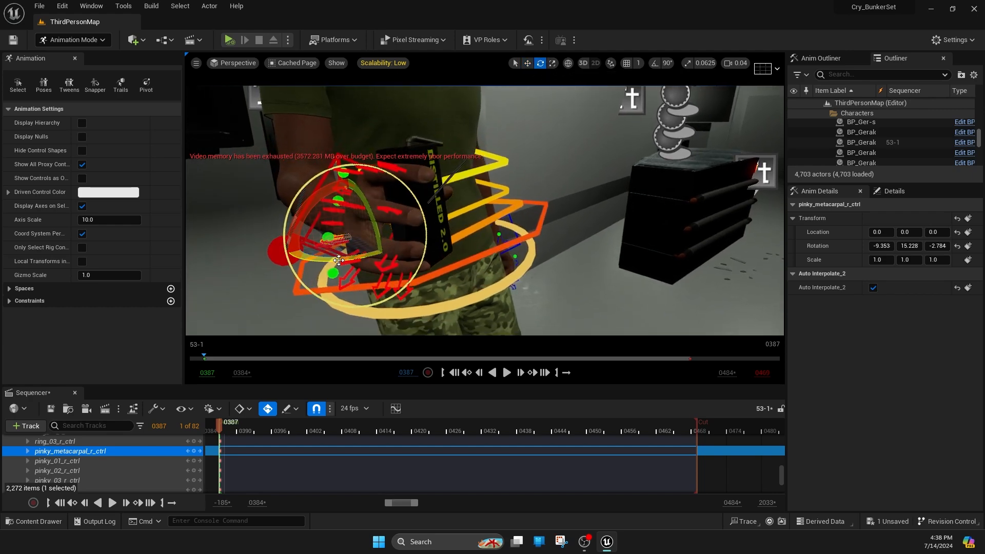
left_click_drag(338, 260, 400, 260)
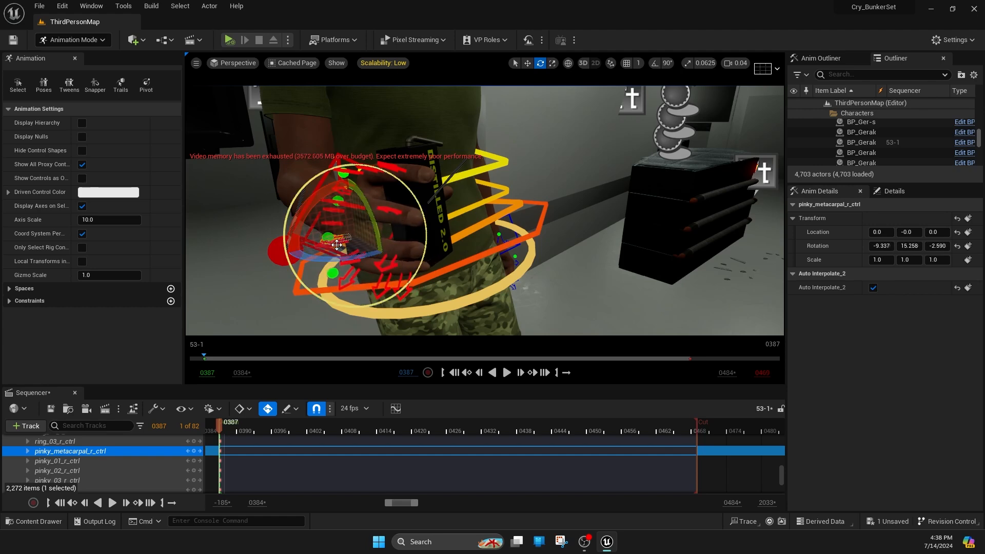
Undo the last move of thumb_01_r_ctrl and inspect the right hand's grip around the juicebox from several sides.
key("ctrl+z")
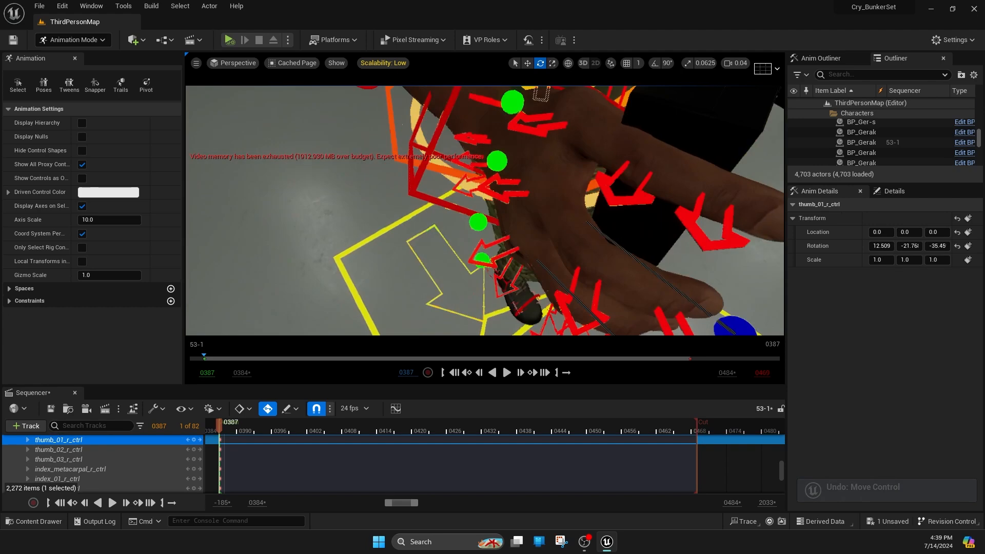
left_click_drag(485, 210, 405, 180, "alt")
left_click_drag(445, 205, 448, 201, "alt")
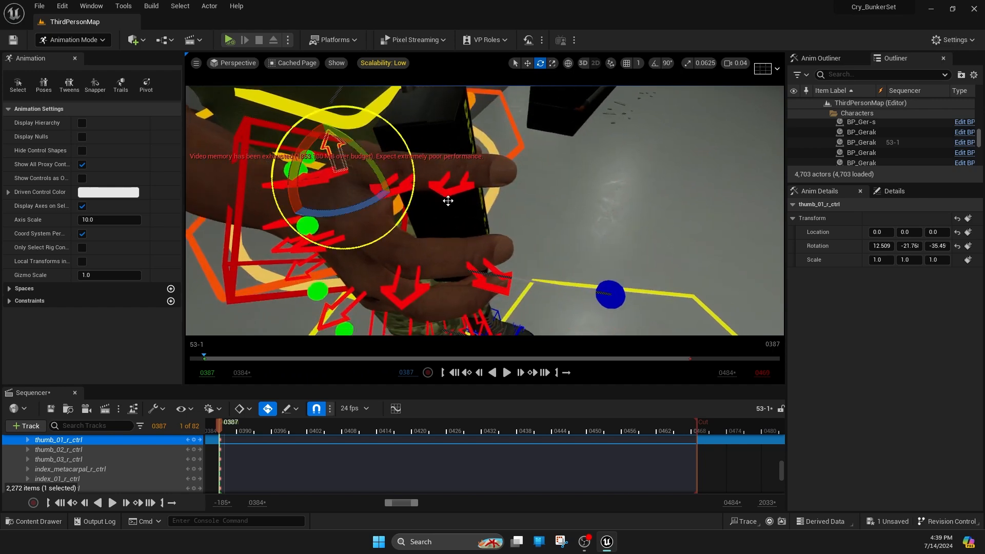
right_click_drag(448, 201, 436, 167)
right_click_drag(477, 209, 479, 209)
right_click_drag(539, 72, 462, 92)
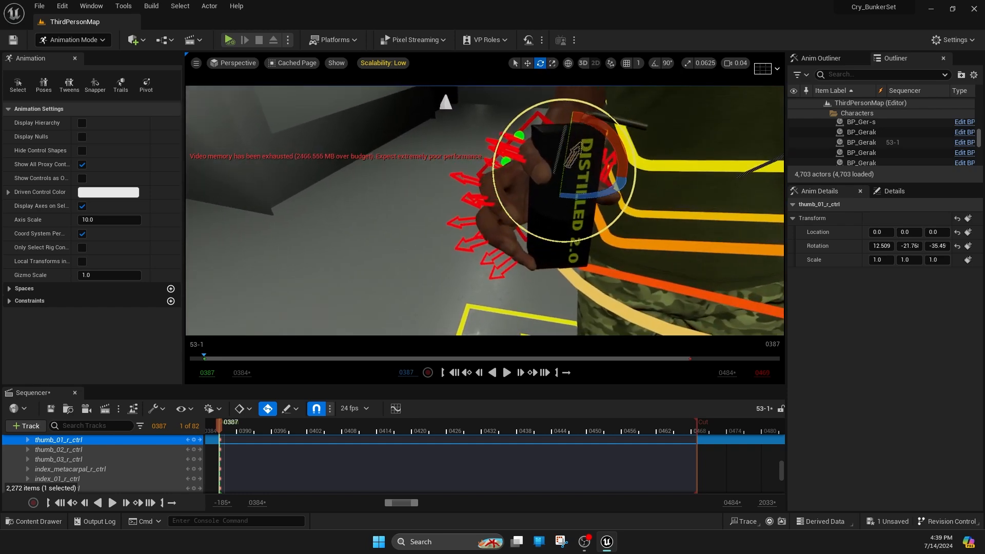
right_click_drag(484, 210, 537, 200)
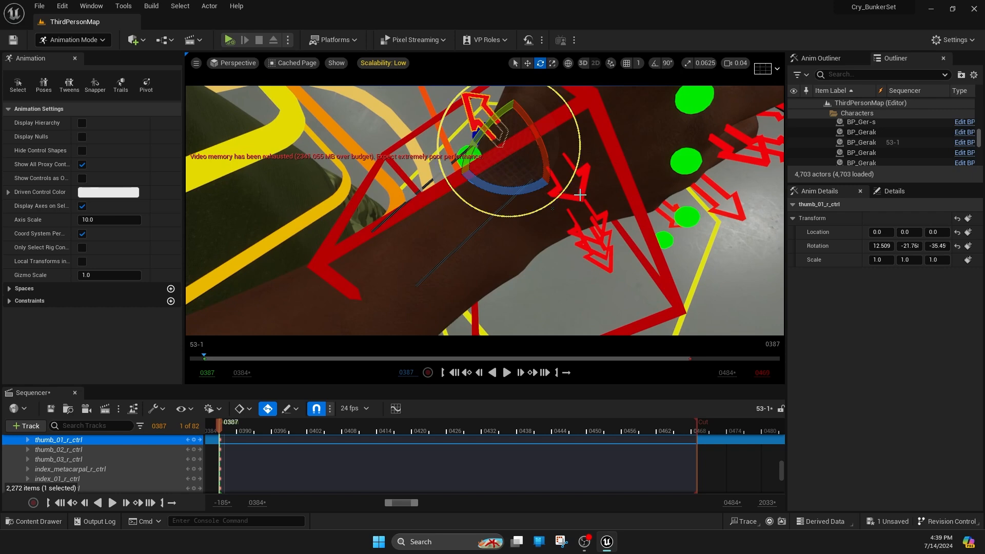
Pick through the right hand's overlapping metacarpal controls, including middle_metacarpal_r_ctrl, and view the hand from the front.
left_click(603, 236)
left_click(609, 252)
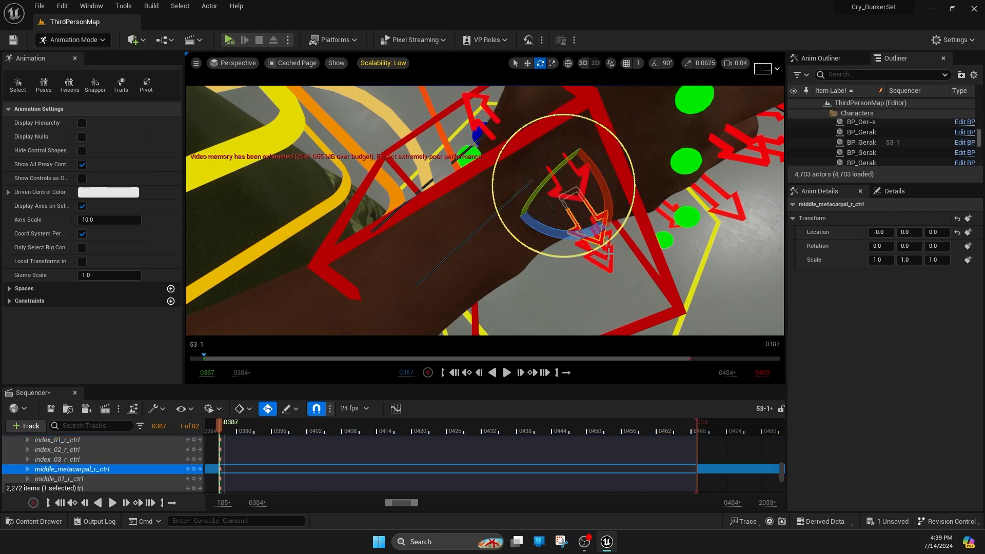
left_click(608, 274)
left_click_drag(705, 219, 354, 243, "alt")
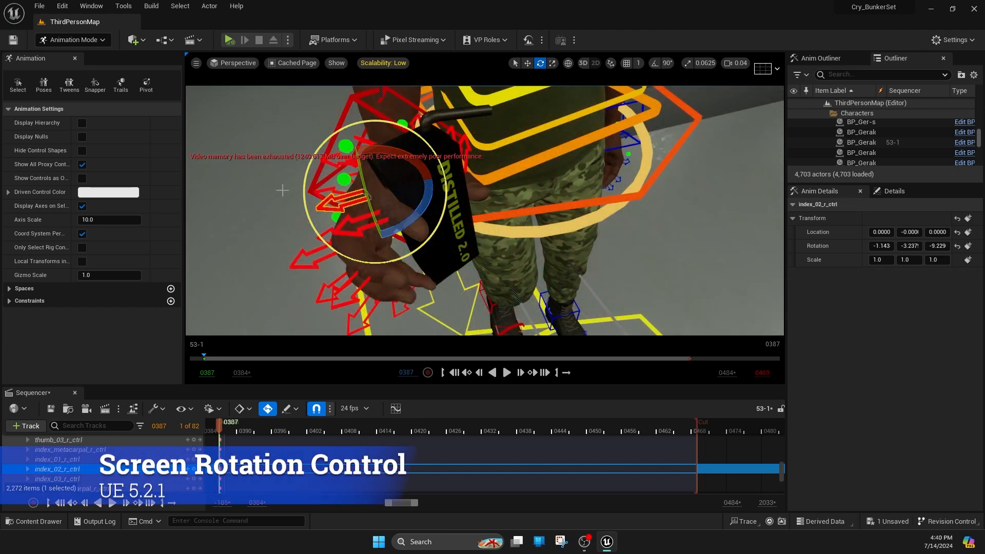
Undo the last change to index_02_r_ctrl and switch the rotation gizmo from world to local space.
left_click_drag(437, 261, 518, 298, "alt")
left_click_drag(466, 202, 374, 151, "alt")
key("ctrl+z")
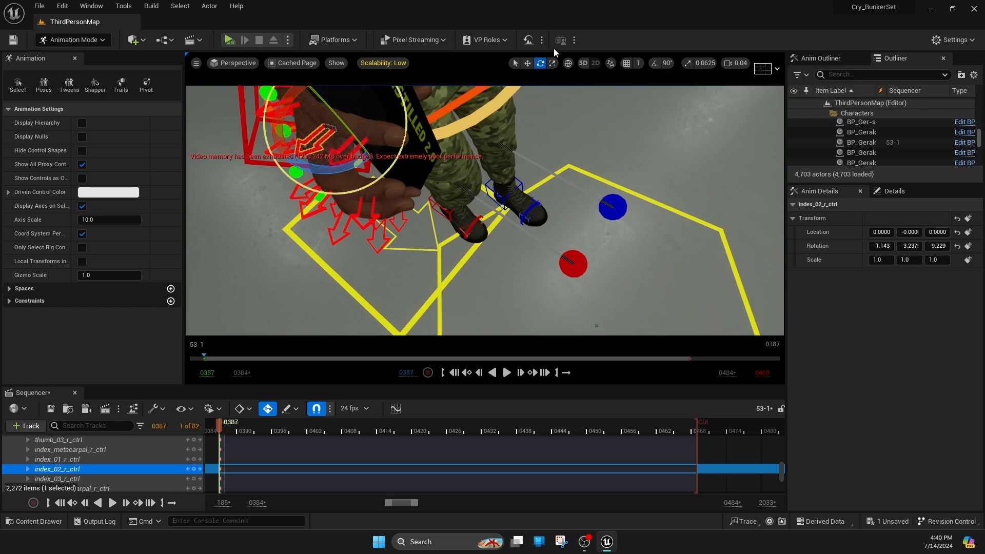
left_click(568, 63)
key("f")
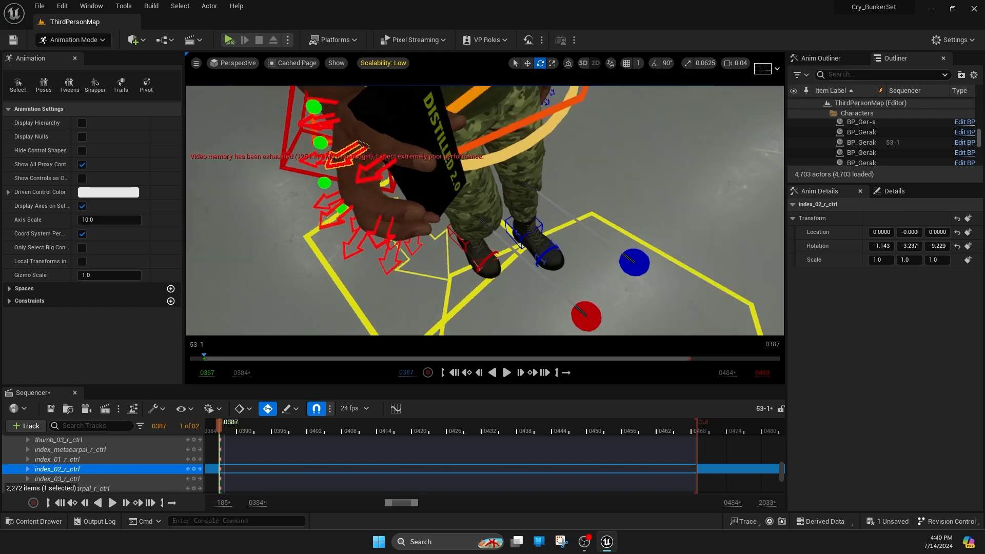
key("s")
mouse_move(352, 195)
right_mouse_down()
mouse_move(352, 231)
mouse_move(352, 196)
right_mouse_up()
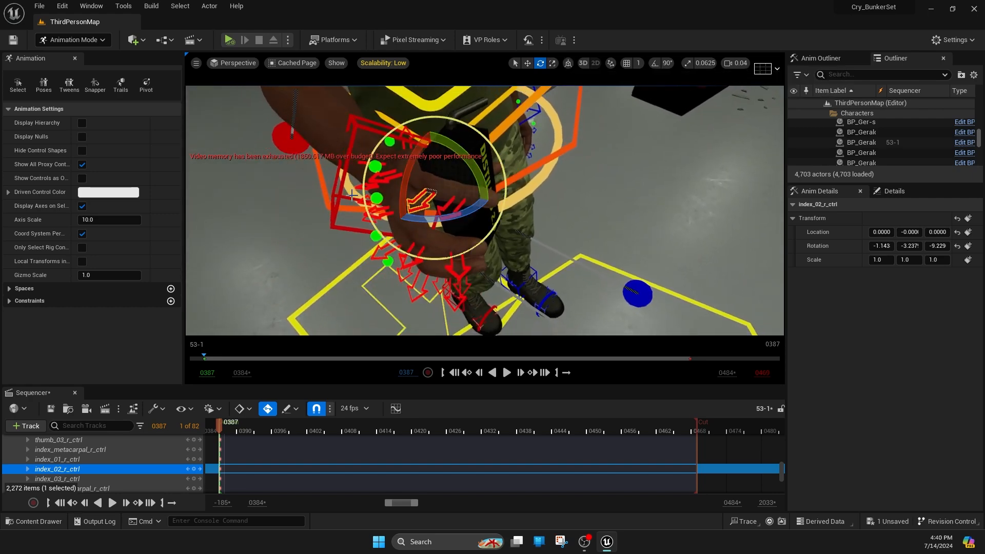
Turn off Enable Screen Rotate in the Level Editor viewport preferences.
right_click_drag(468, 251, 430, 268)
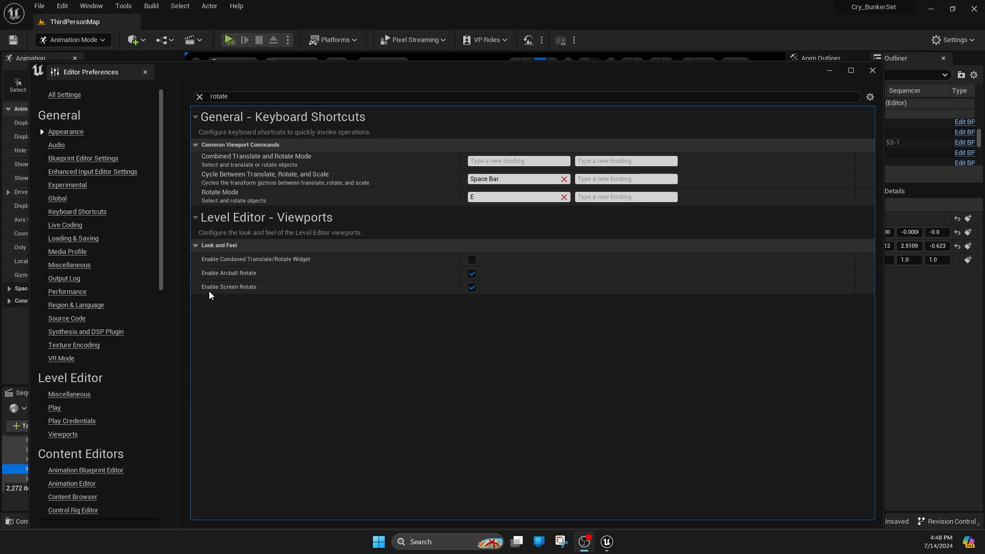
left_click(472, 290)
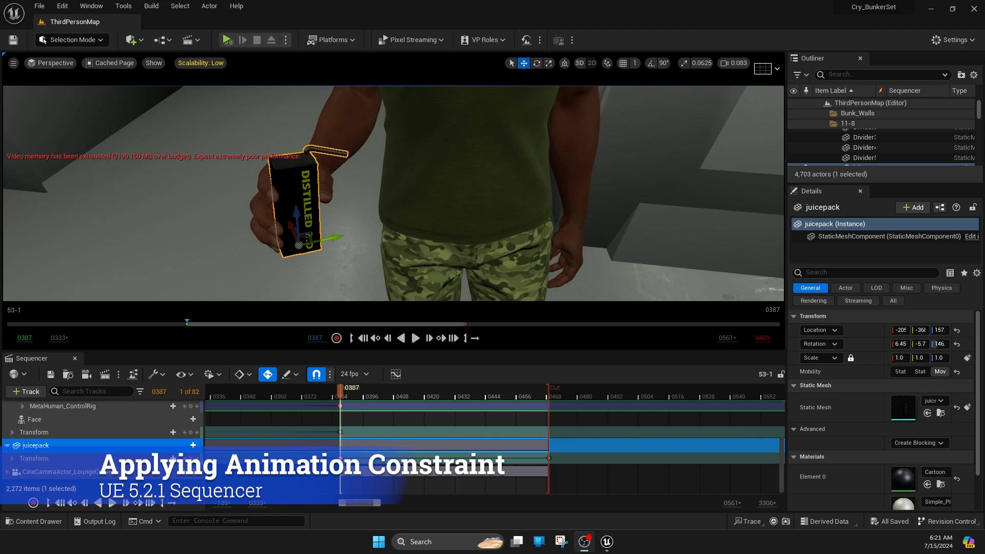
Inspect the grip on the selected juicepack and switch the editor to Animation mode.
mouse_move(393, 193)
right_mouse_down()
mouse_move(372, 182)
mouse_move(367, 203)
mouse_move(336, 213)
mouse_move(390, 213)
mouse_move(425, 231)
mouse_move(380, 205)
mouse_move(436, 205)
mouse_move(395, 195)
mouse_move(359, 205)
mouse_move(385, 211)
right_mouse_up()
scroll(436, 205, "down", 1)
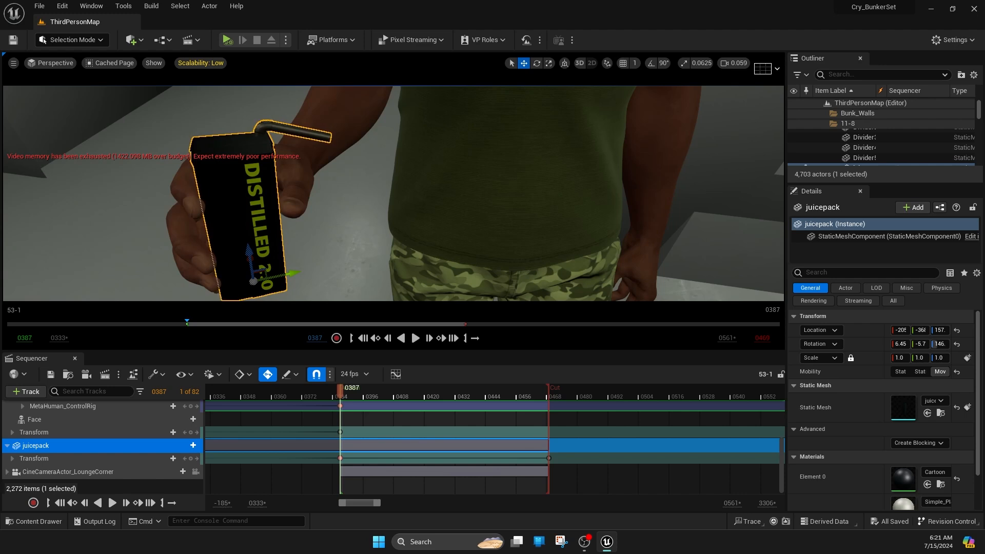
right_click_drag(384, 210, 381, 234)
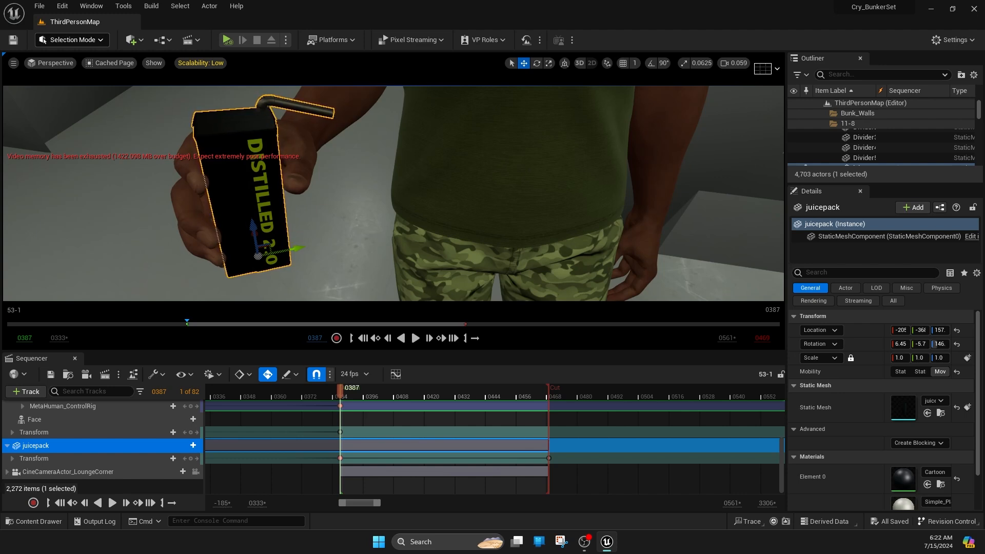
left_click(72, 39)
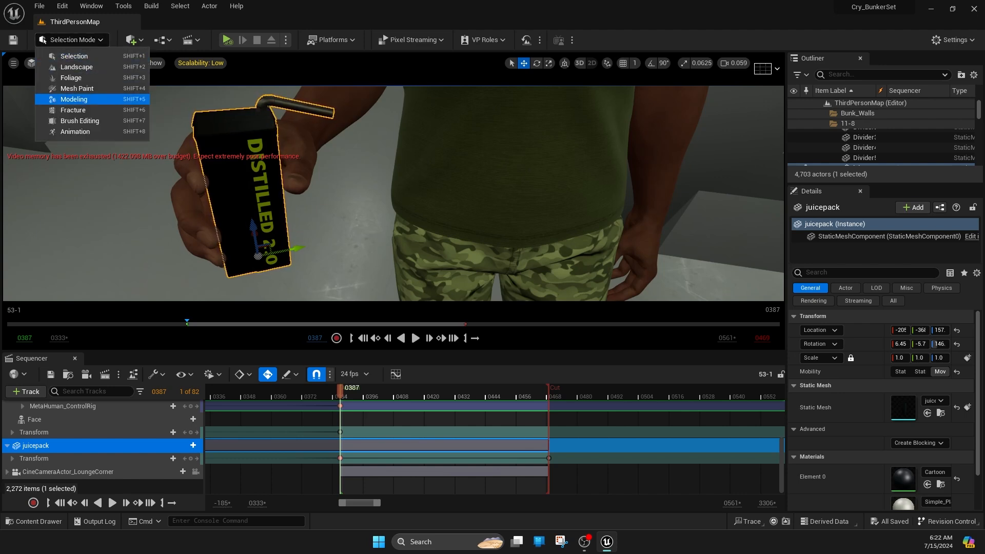
left_click(75, 131)
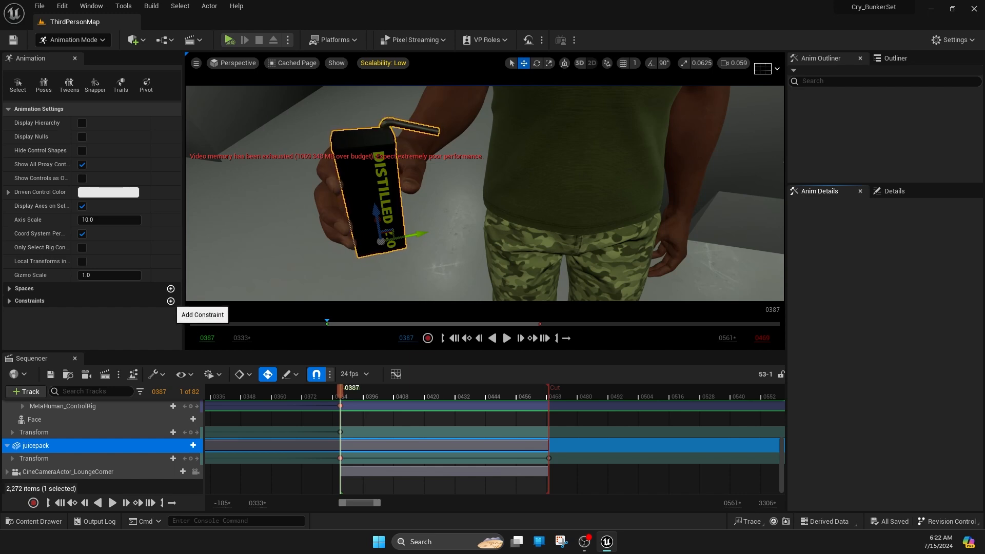
Add a Parent constraint from the juicepack to the hand_r bone of BP_Gerald-bunker2's Torso component, and save.
left_click(171, 301)
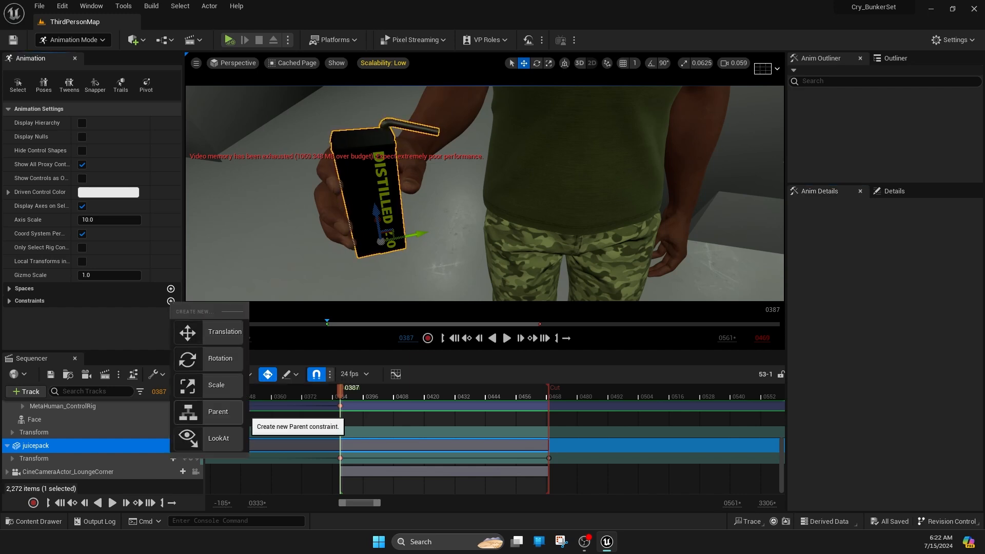
left_click(215, 411)
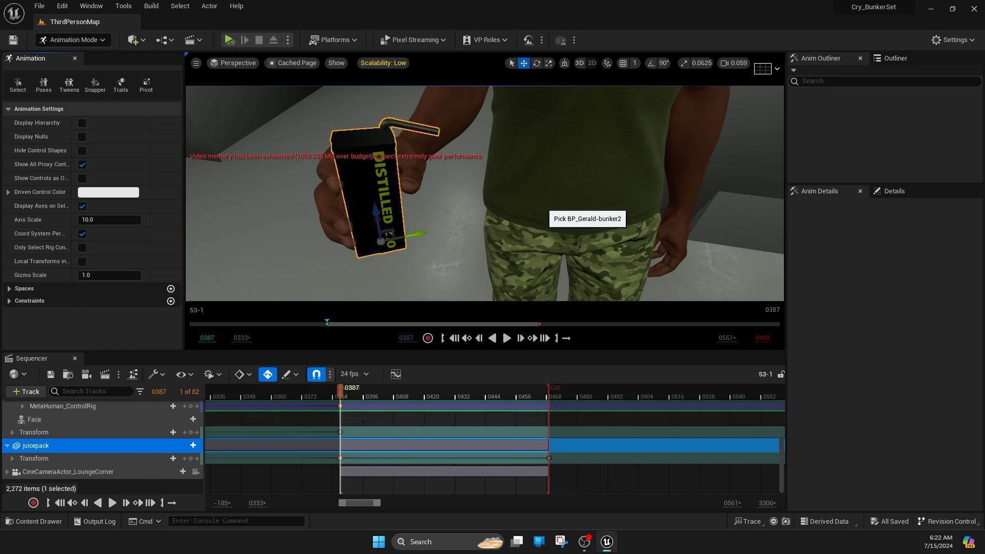
left_click(542, 236)
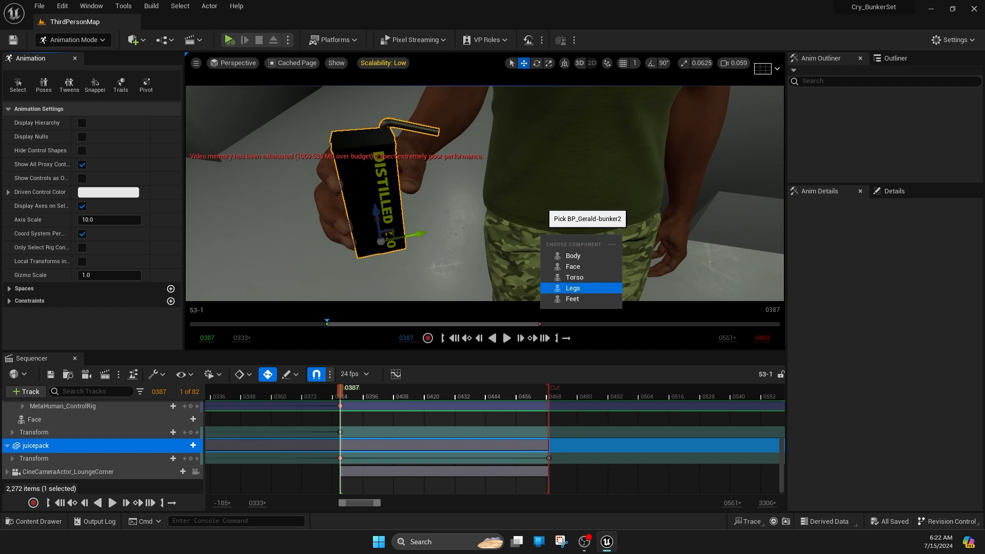
left_click(575, 278)
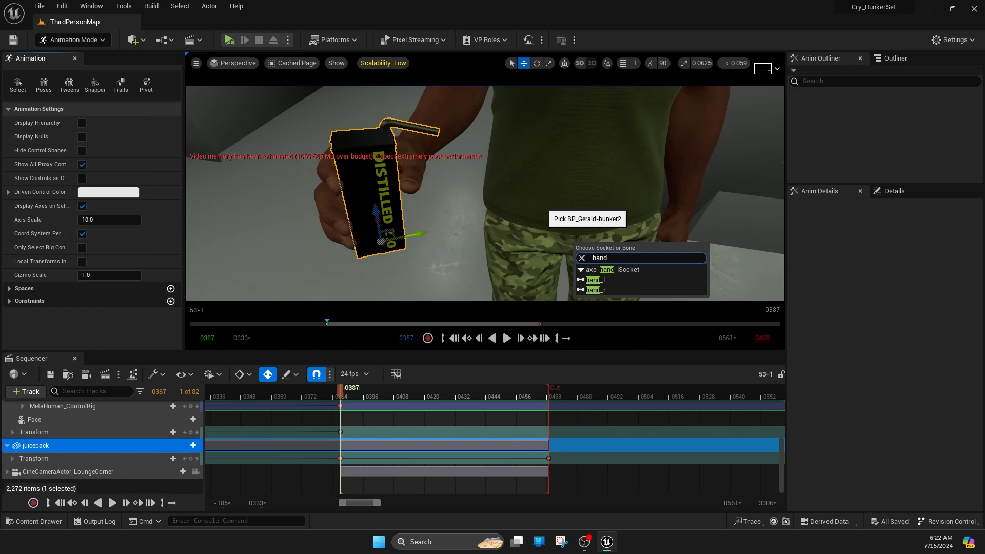
key("Down")
key("Down")
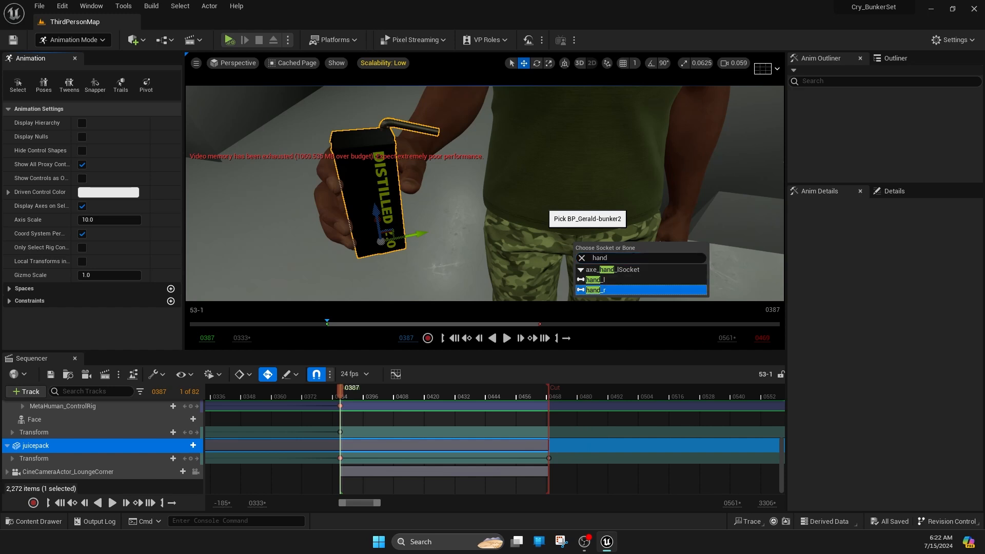
key("Return")
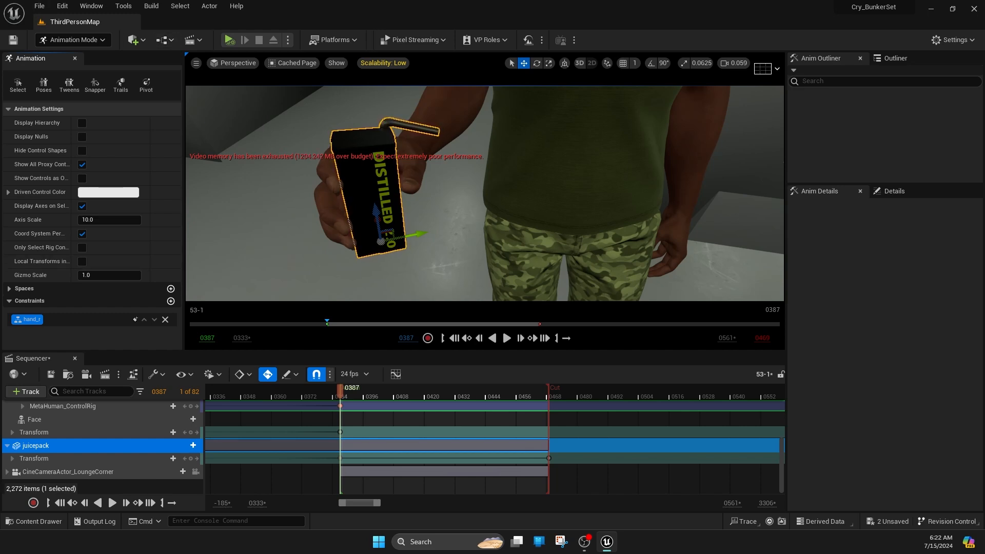
key("ctrl+s")
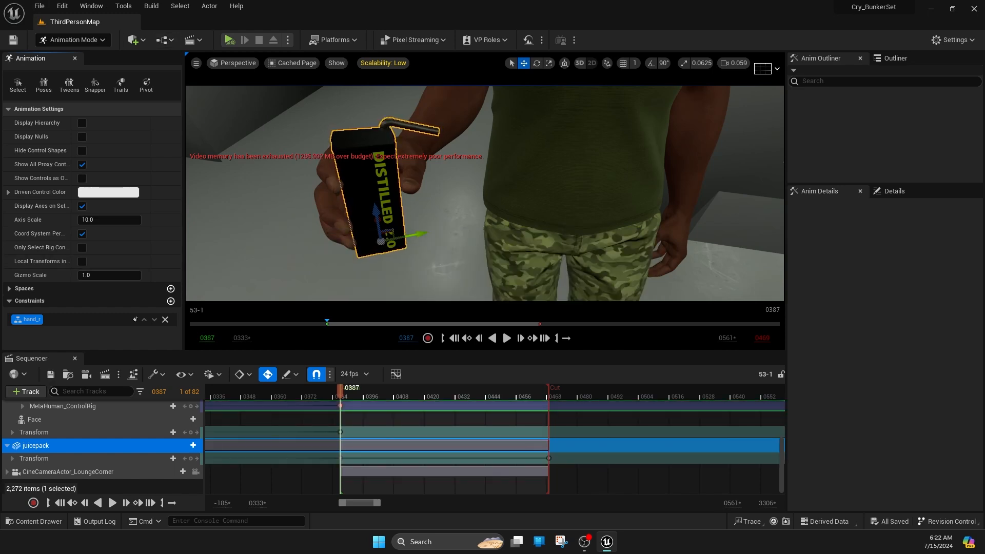
Play shot 53-1 to check how the juicepack follows the hand, and return to the start frame 0387.
scroll(484, 193, "down", 5)
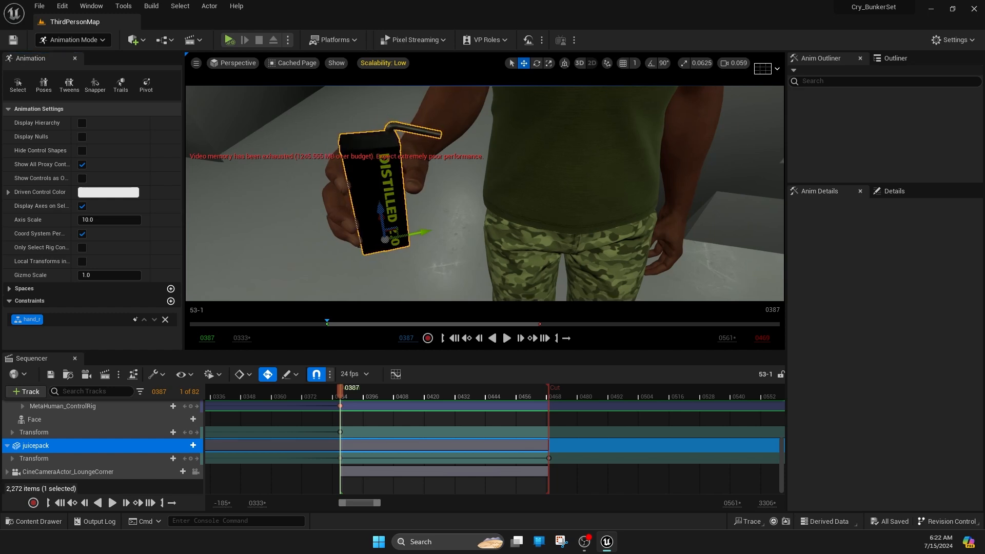
right_click_drag(484, 193, 538, 190)
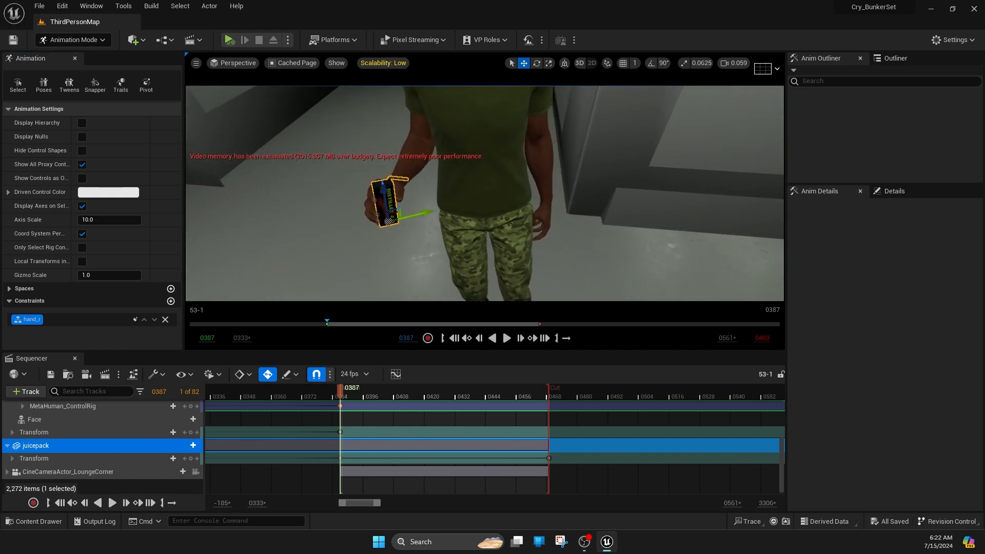
left_click(507, 338)
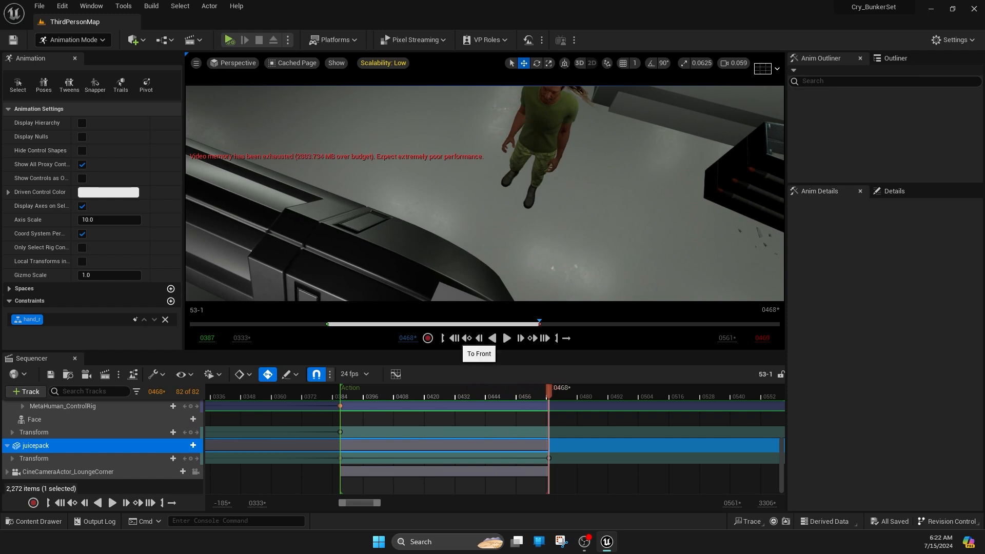
left_click(454, 338)
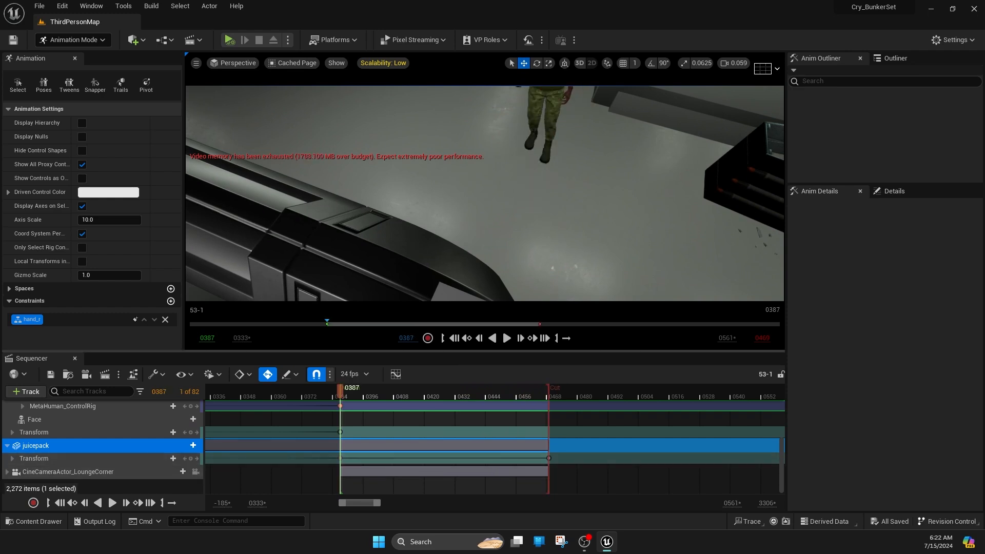
Delete the juicepack's Transform key at the shot's cut point and replay the shot with the character in view.
left_click_drag(550, 460, 561, 464)
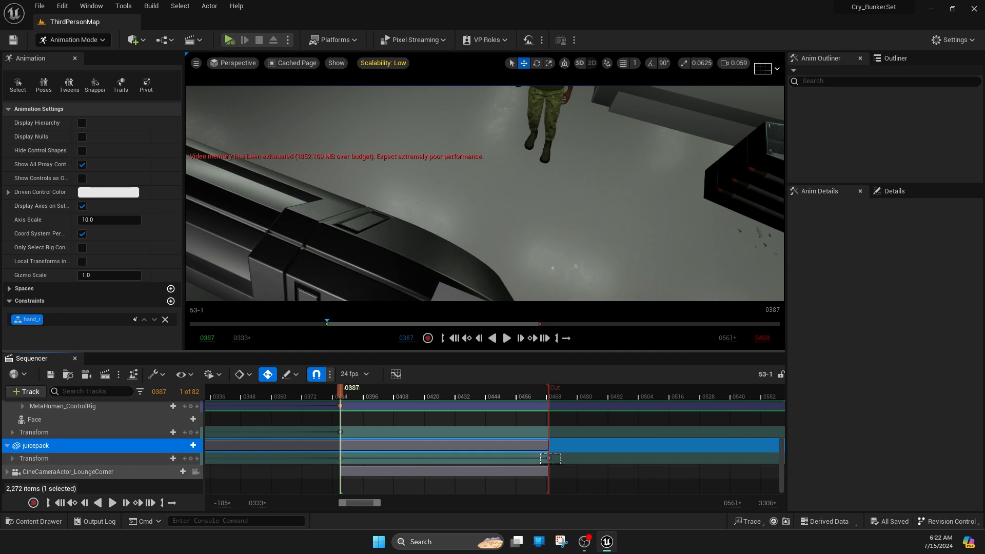
key("Delete")
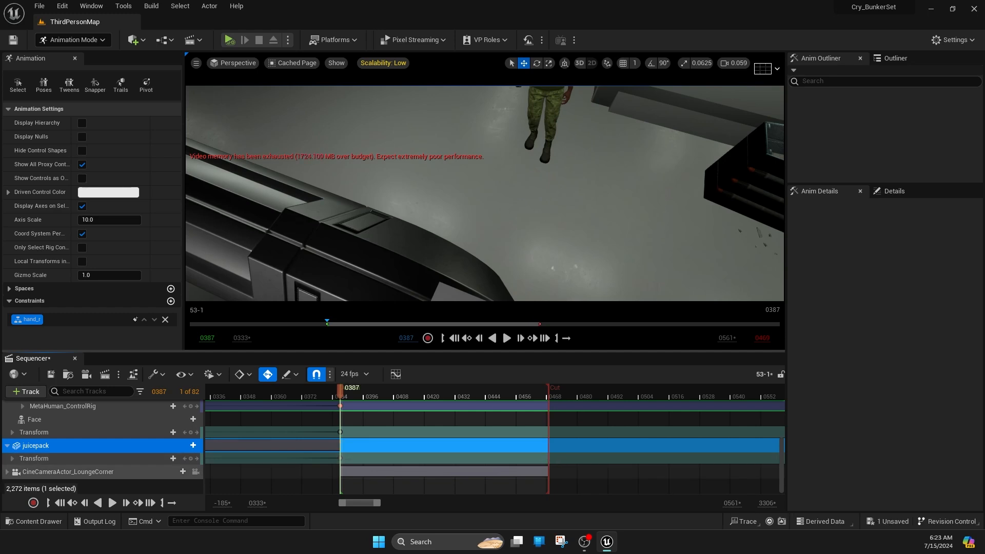
right_click_drag(485, 193, 510, 153)
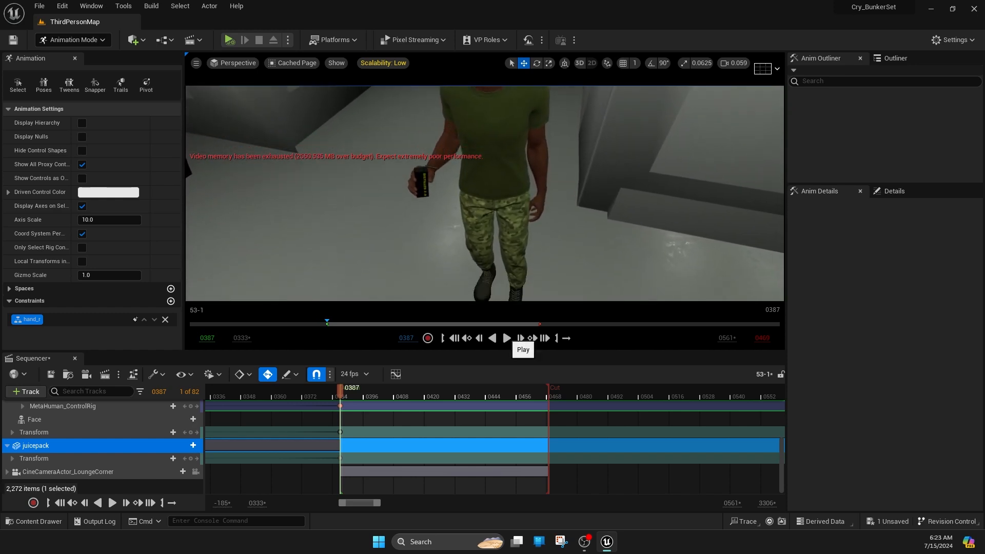
left_click(507, 339)
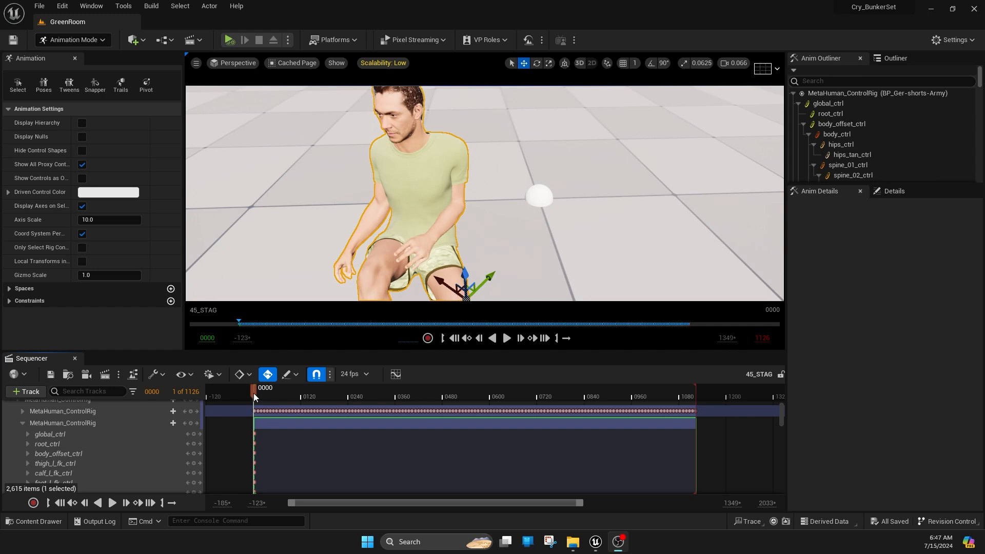
Scrub through the 45_STAG sequence to examine the hand motion, and select hand_l_ik_ctrl on BP_Ger-shorts-Army.
left_click_drag(256, 392, 408, 394)
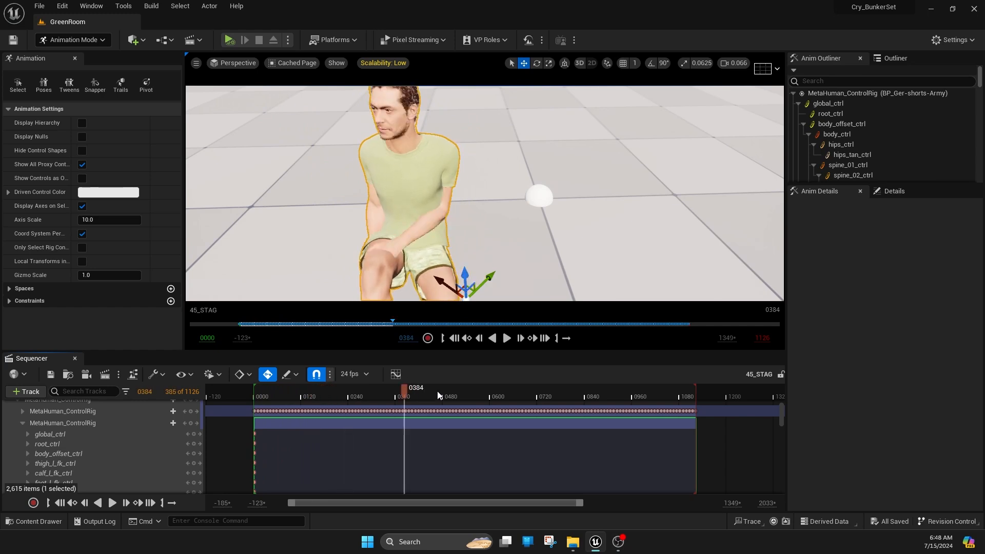
left_click(437, 391)
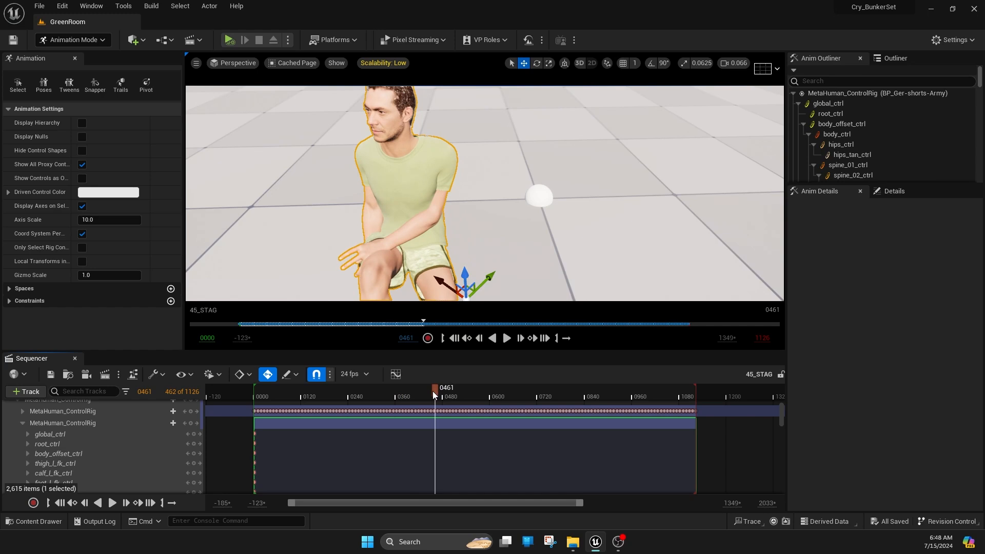
left_click_drag(433, 391, 416, 388)
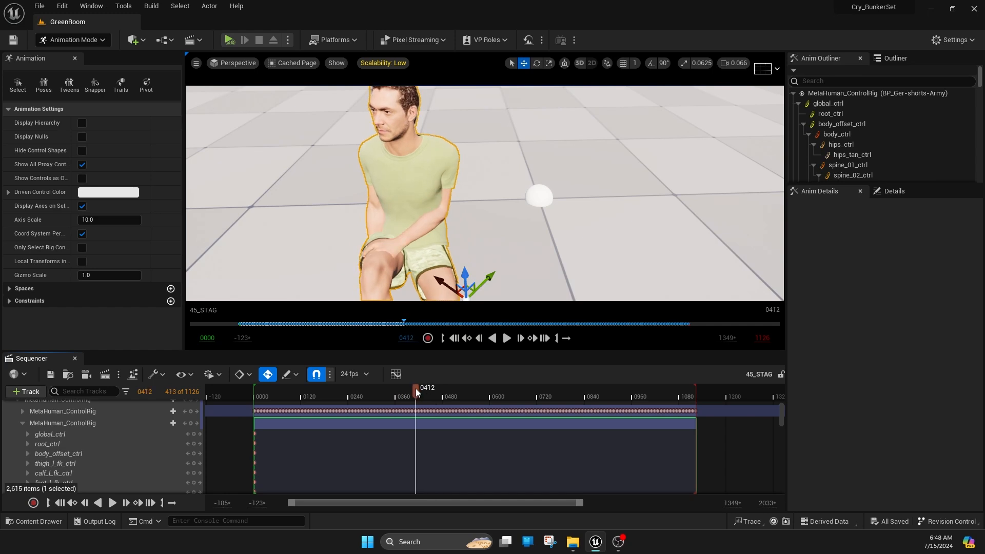
left_click_drag(414, 389, 399, 387)
left_click(413, 222)
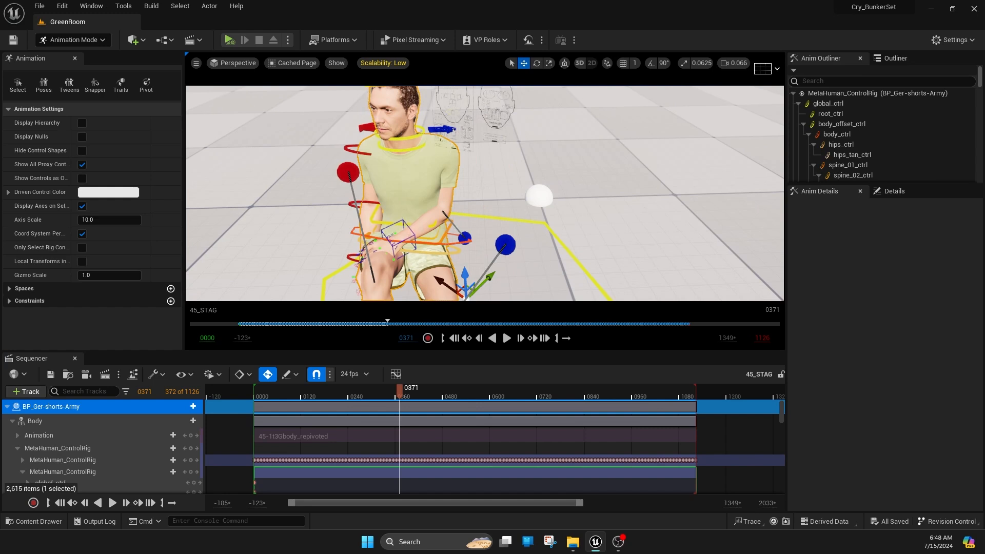
left_click(402, 226)
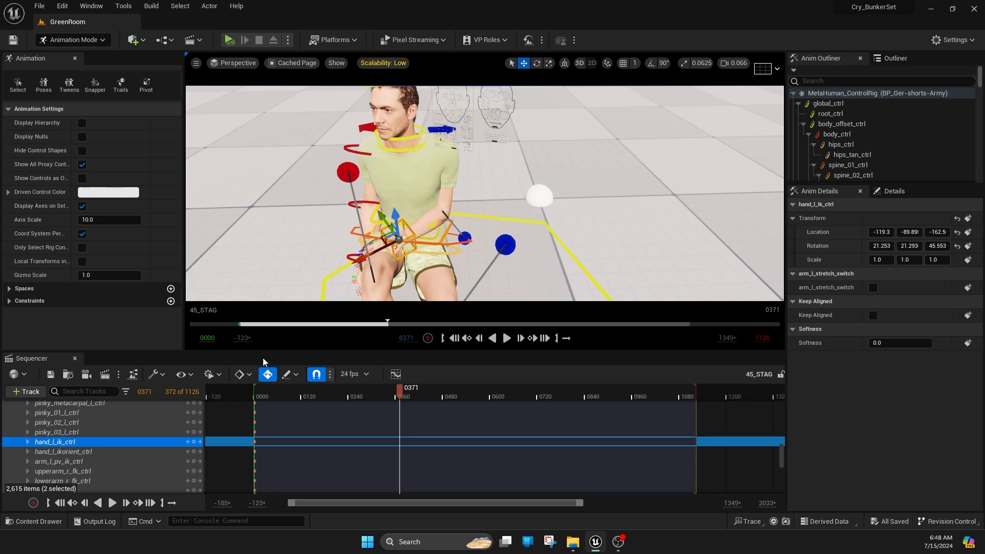
Add keys on hand_l_ik_ctrl in the additive layer at frames 0347 and 0561.
left_click(147, 392)
type("0347")
key("Return")
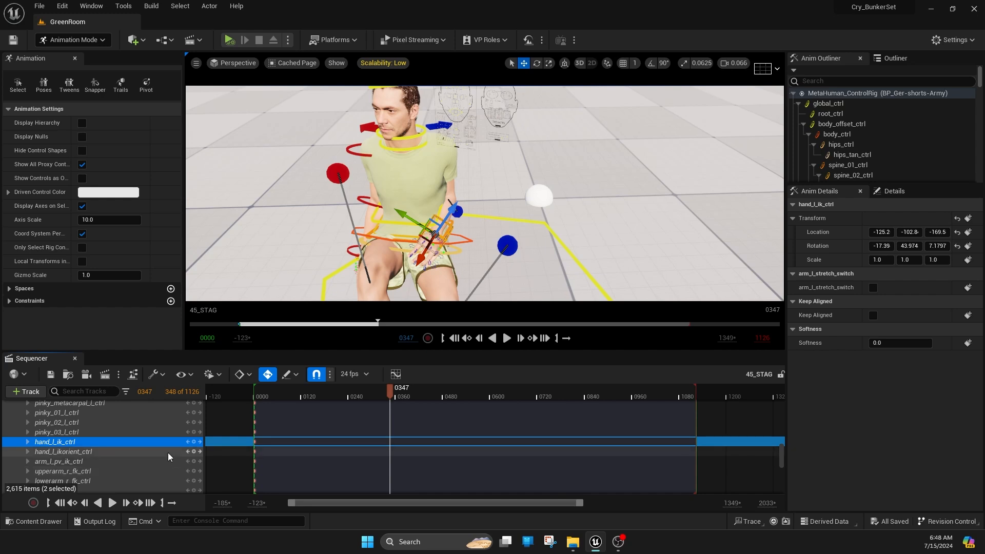
left_click(194, 442)
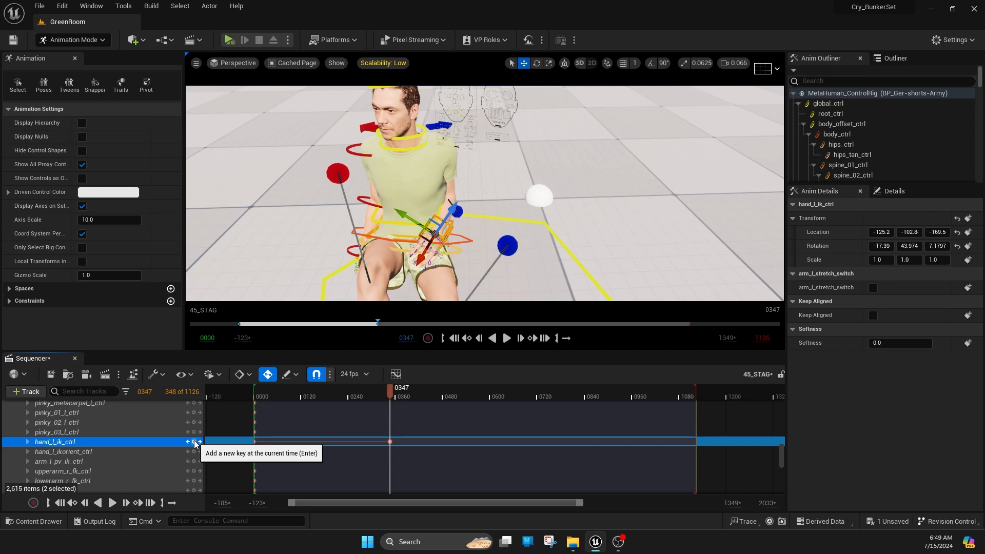
left_click_drag(391, 392, 475, 397)
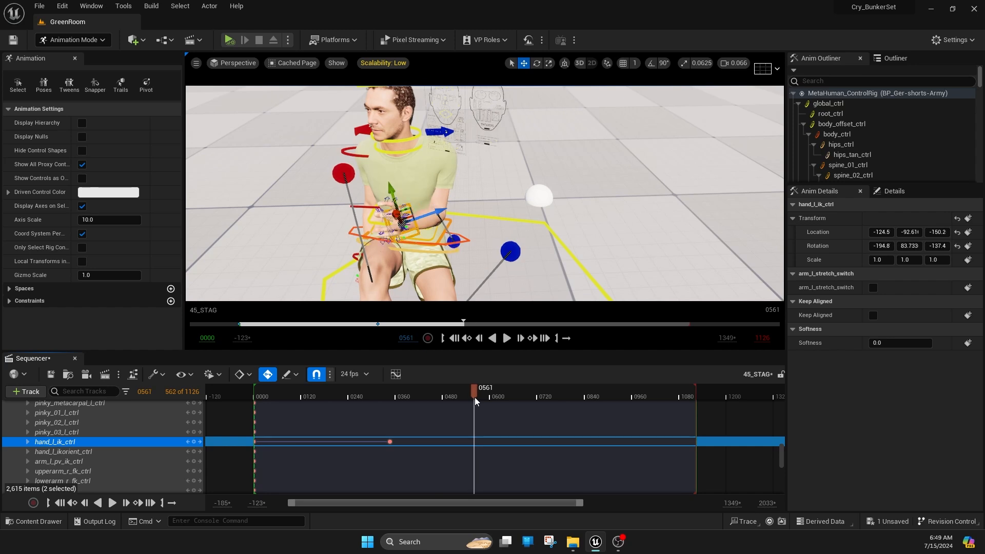
left_click(194, 442)
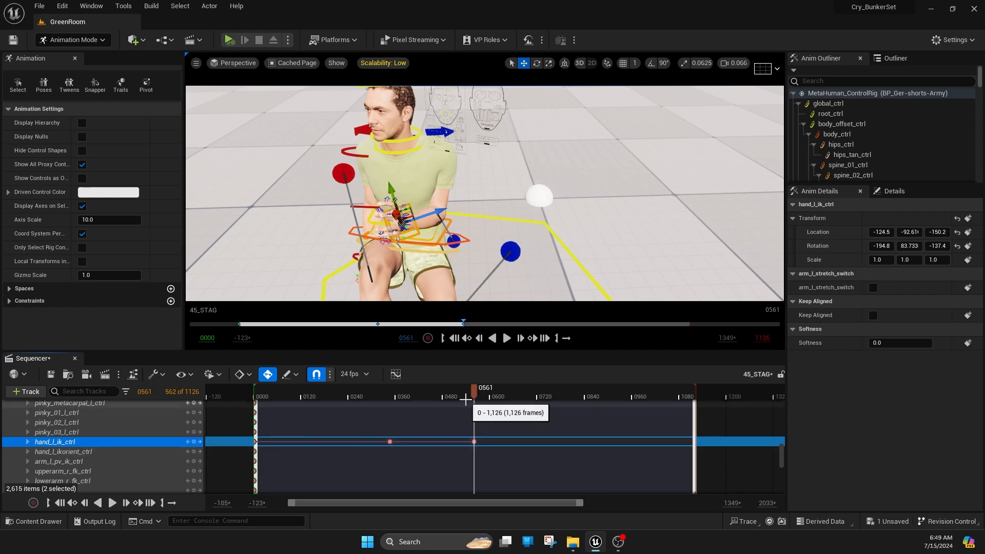
Save 45_STAG with its playback range limited to frames 0347–0561, and play that range.
key("bracketright")
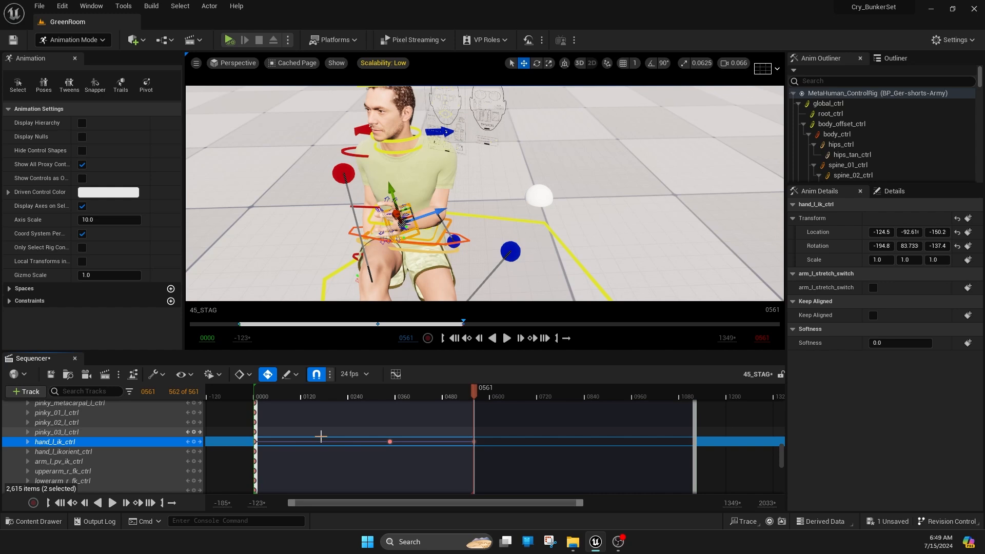
left_click(188, 442)
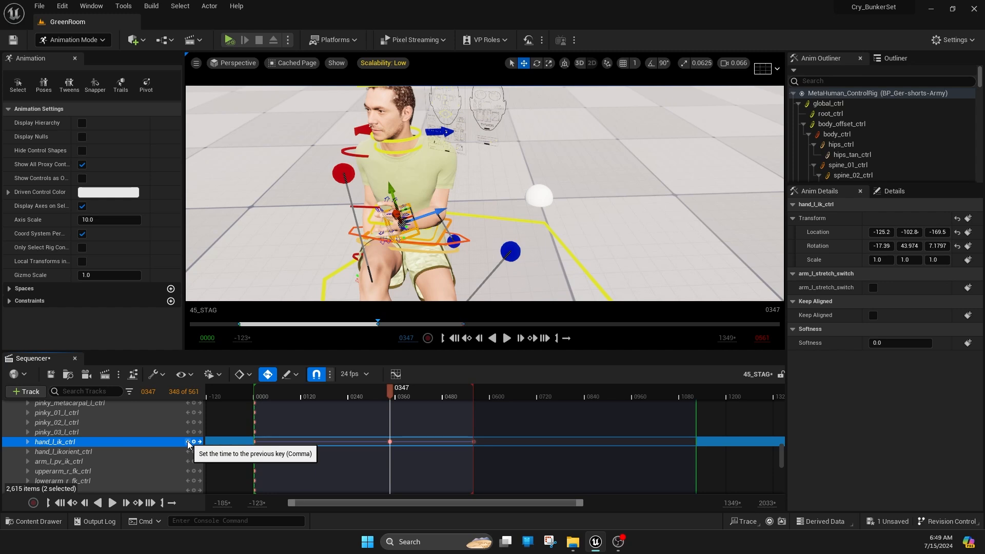
key("bracketleft")
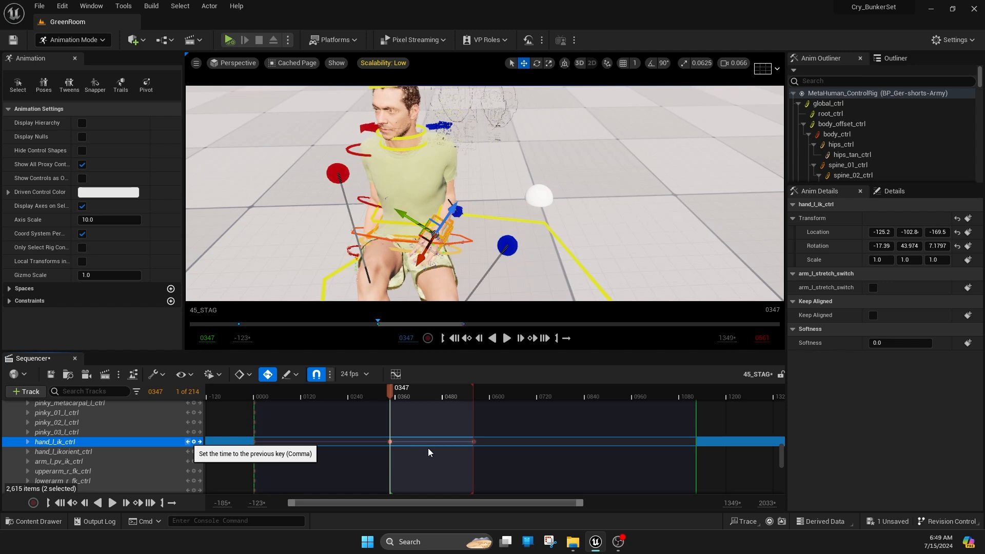
scroll(428, 448, "up", 3, "ctrl")
key("ctrl+s")
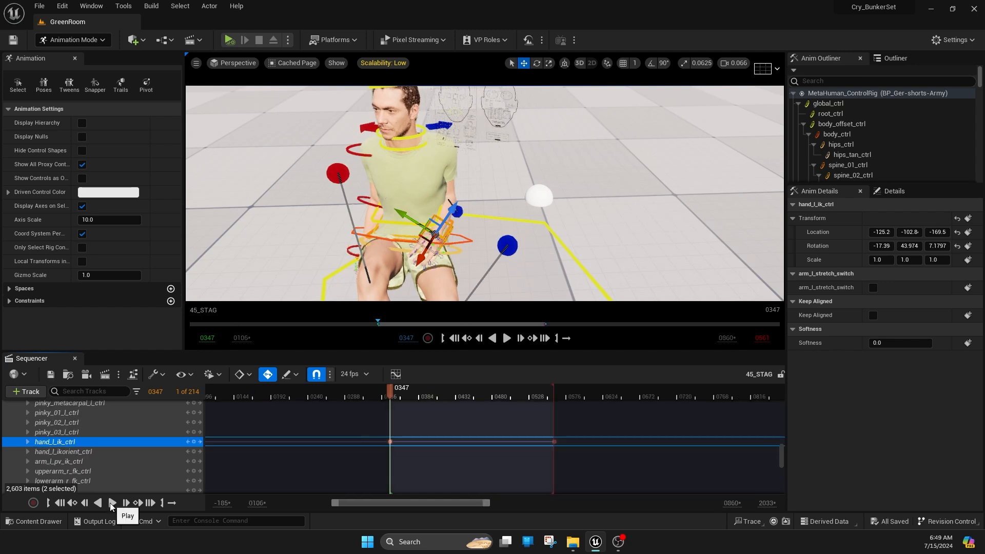
left_click(112, 505)
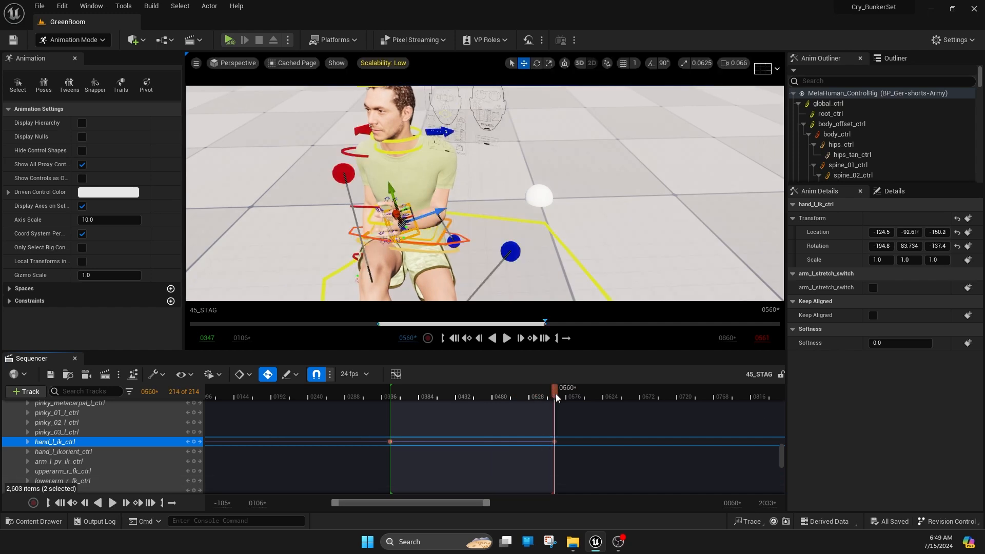
At frame 0461, offset hand_l_ik_ctrl by about X -12.7, Y -7.5, Z 4.3 in the additive layer, and replay the range from 0347.
left_click_drag(556, 393, 479, 399)
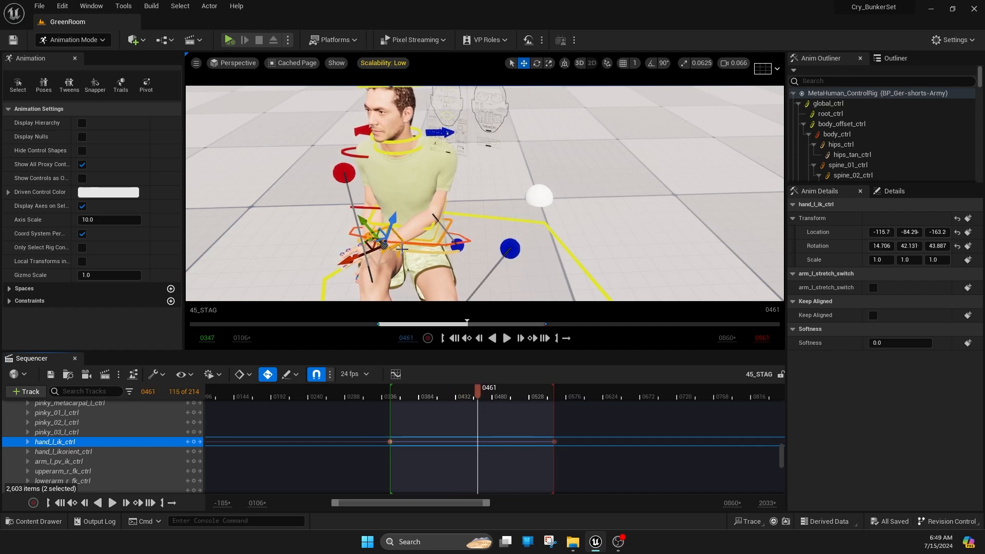
left_click_drag(392, 220, 363, 236)
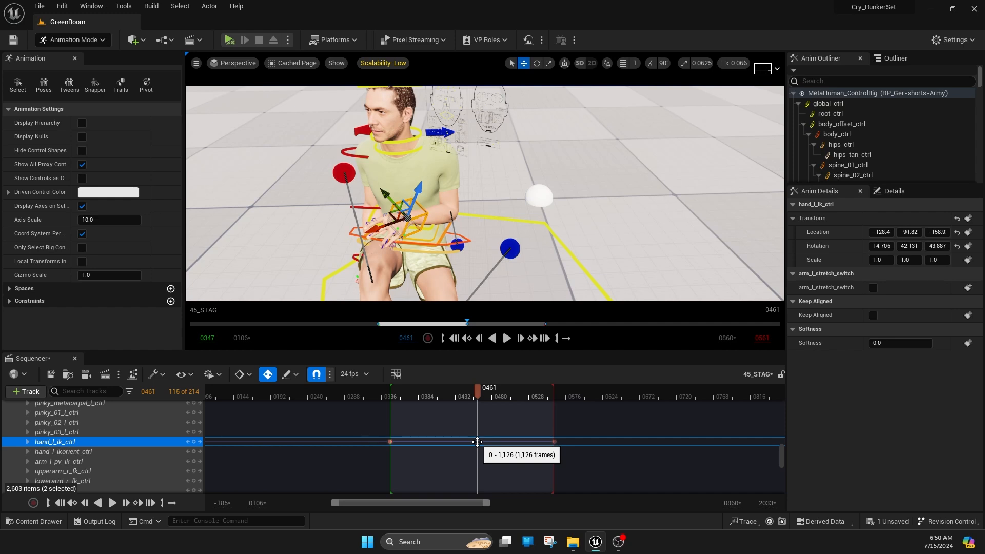
left_click(28, 442)
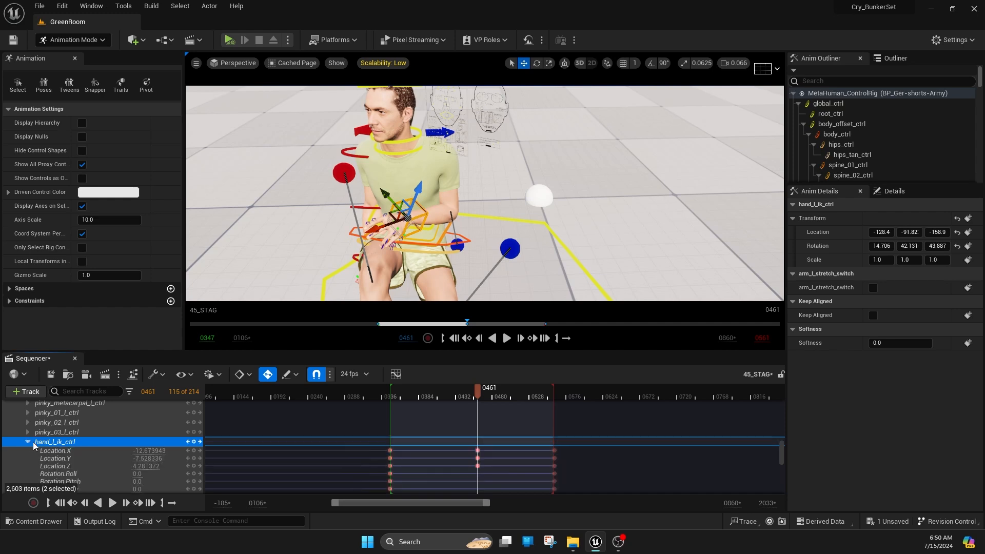
scroll(33, 442, "down", 2)
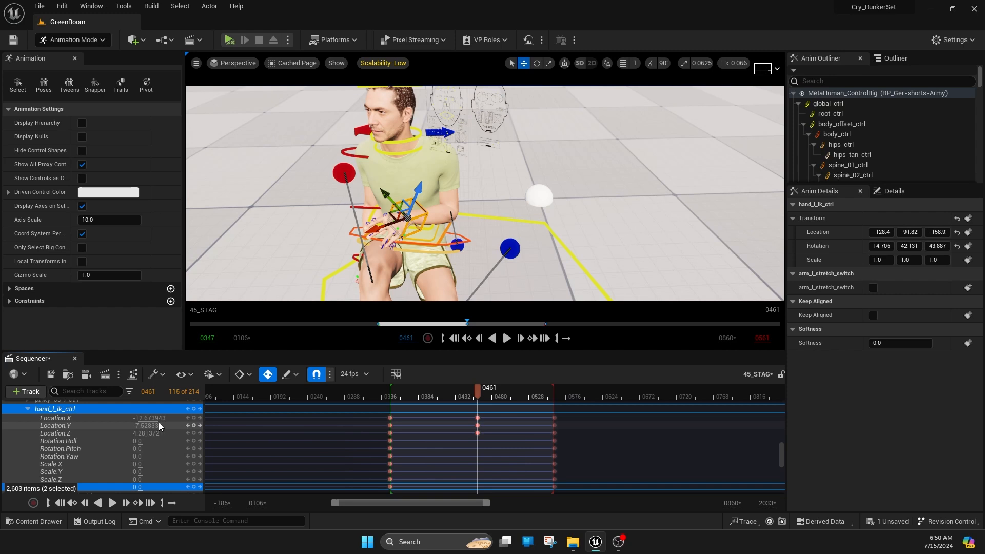
left_click(28, 409)
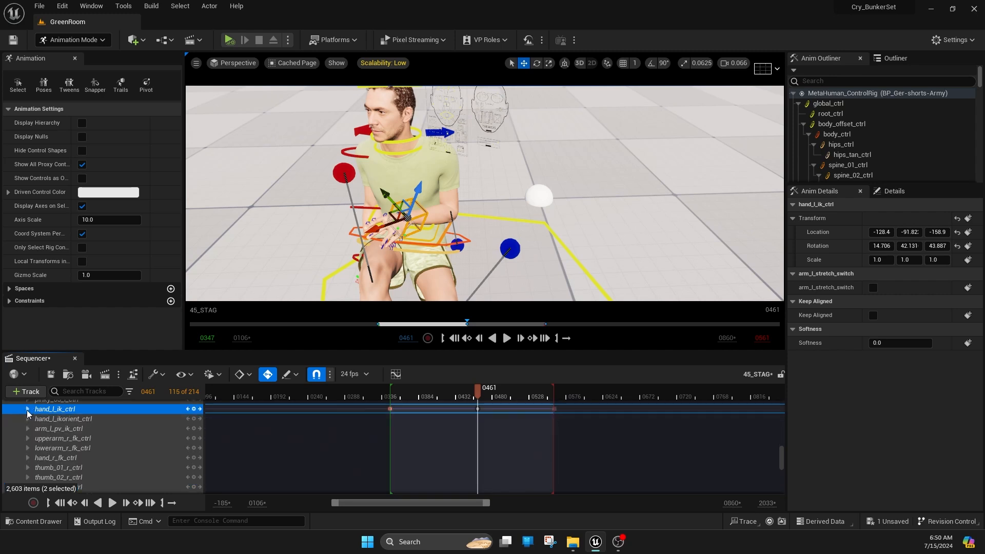
left_click(60, 504)
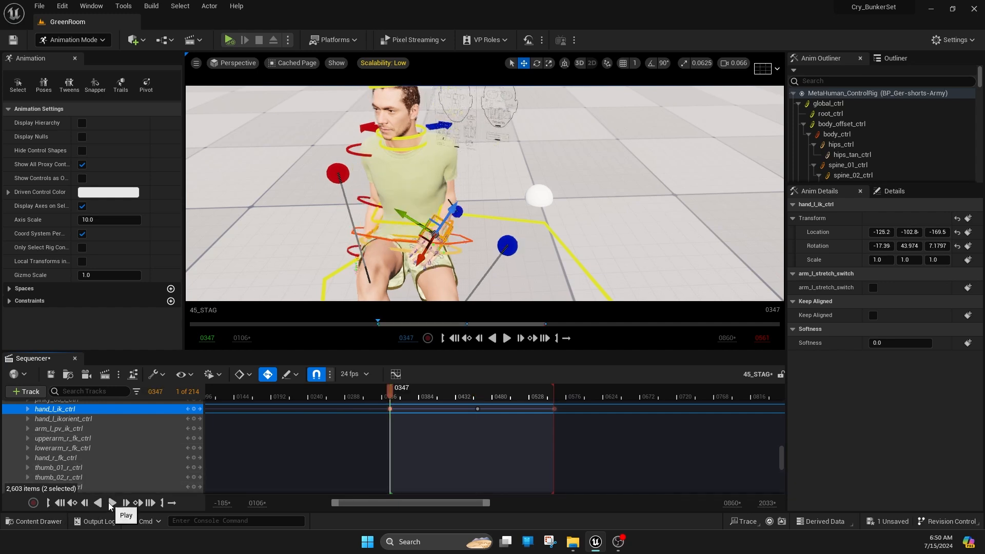
left_click(112, 503)
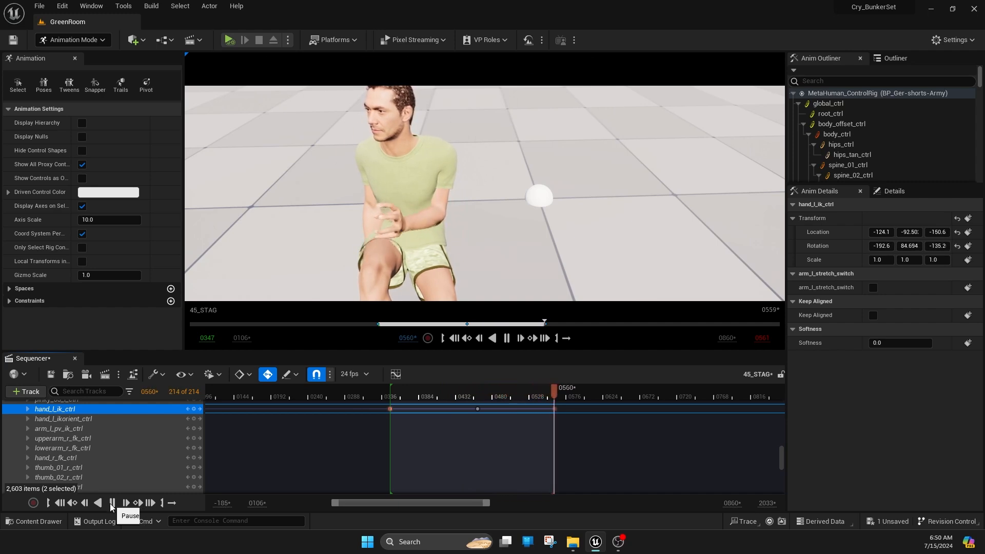
Adjust and key hand_l_ik_ctrl at frame 0377, and move the control slightly at frame 0498 to correct the left hand.
left_click_drag(552, 392, 411, 393)
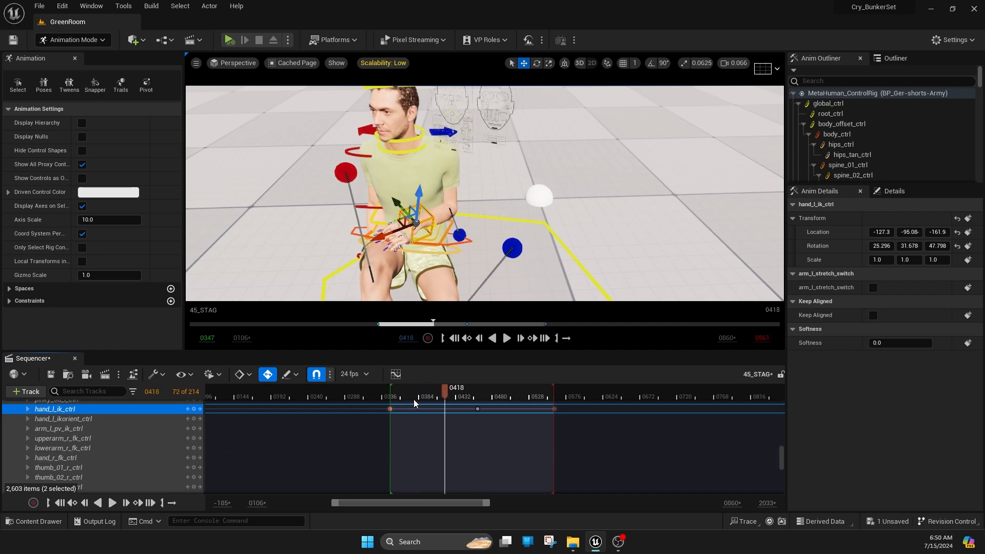
left_click(414, 393)
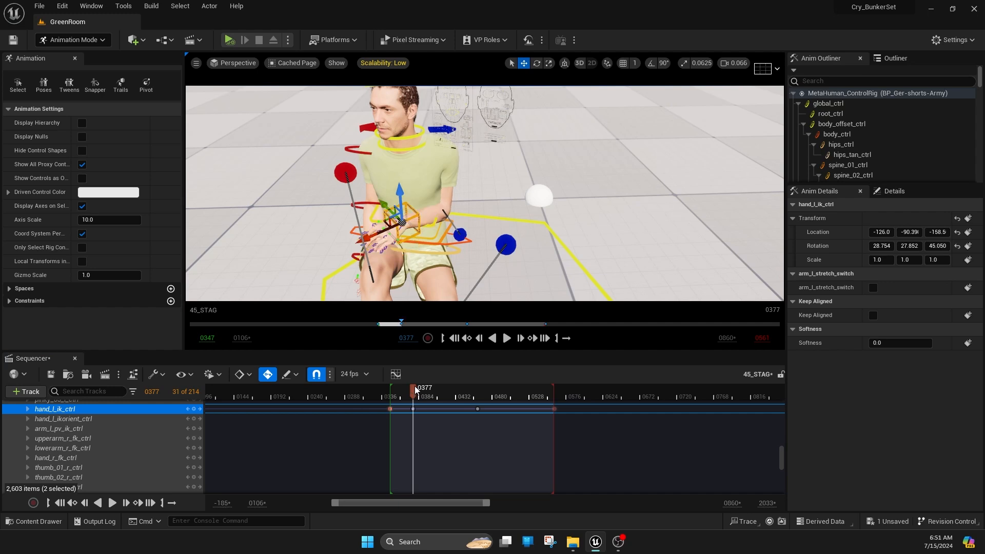
left_click_drag(429, 391, 459, 388)
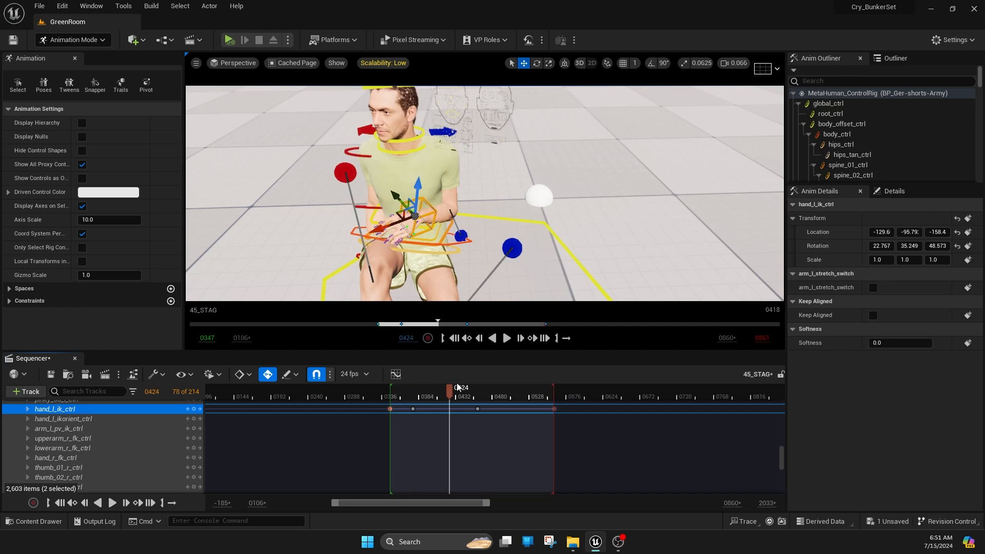
left_click_drag(460, 388, 506, 388)
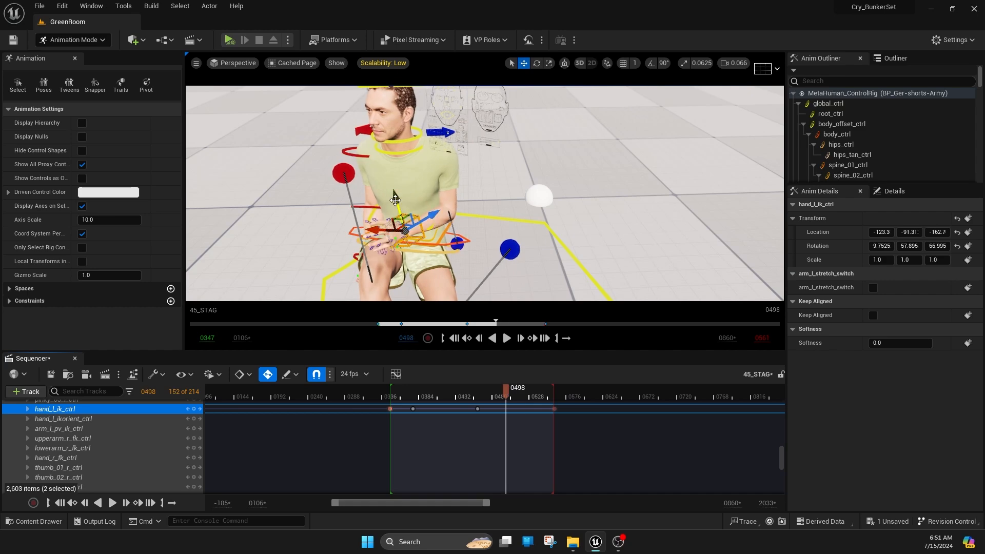
left_click_drag(396, 201, 394, 193)
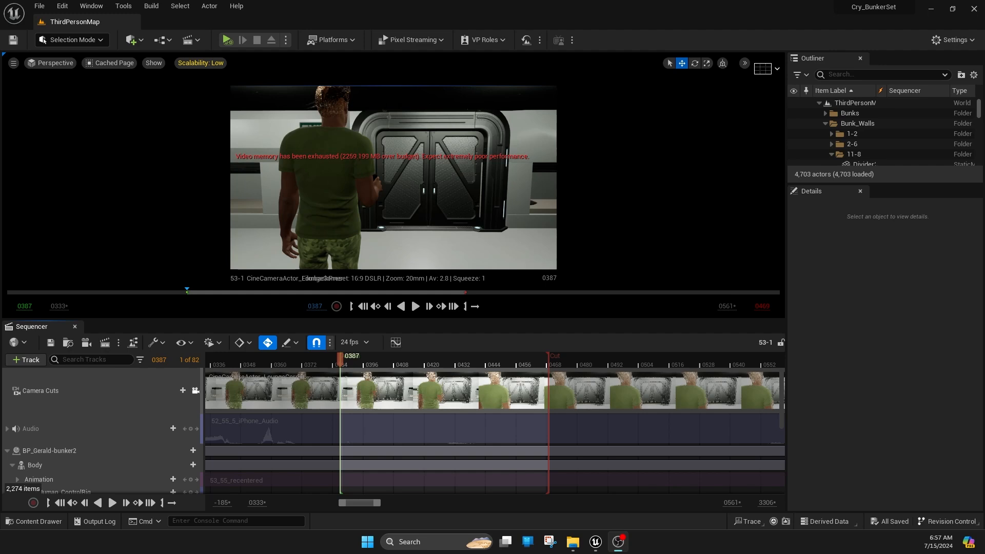
Add a Subsequences track to shot 53-1 with the Night_Lighting sequence, starting at about frame 0375, before the shot's in-point.
left_click(27, 361)
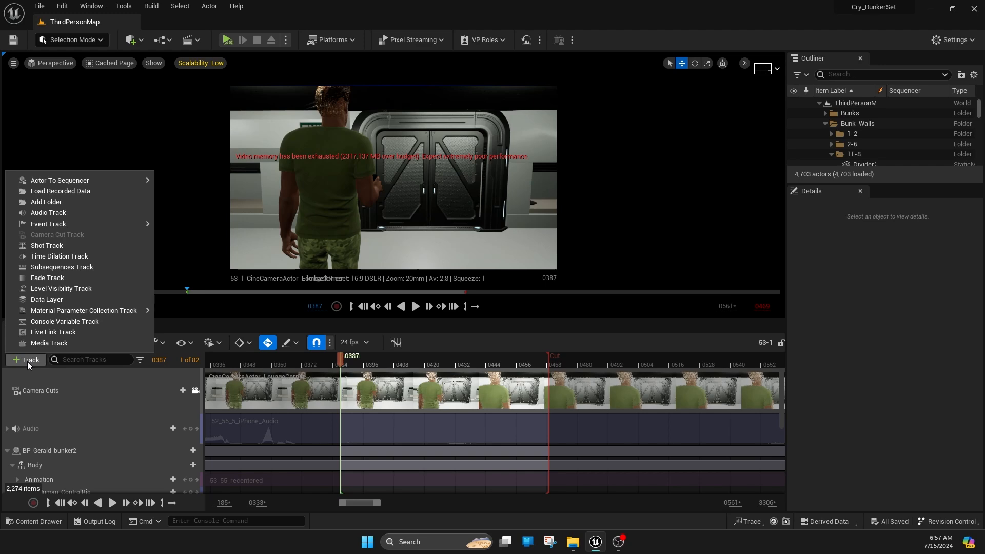
left_click(52, 270)
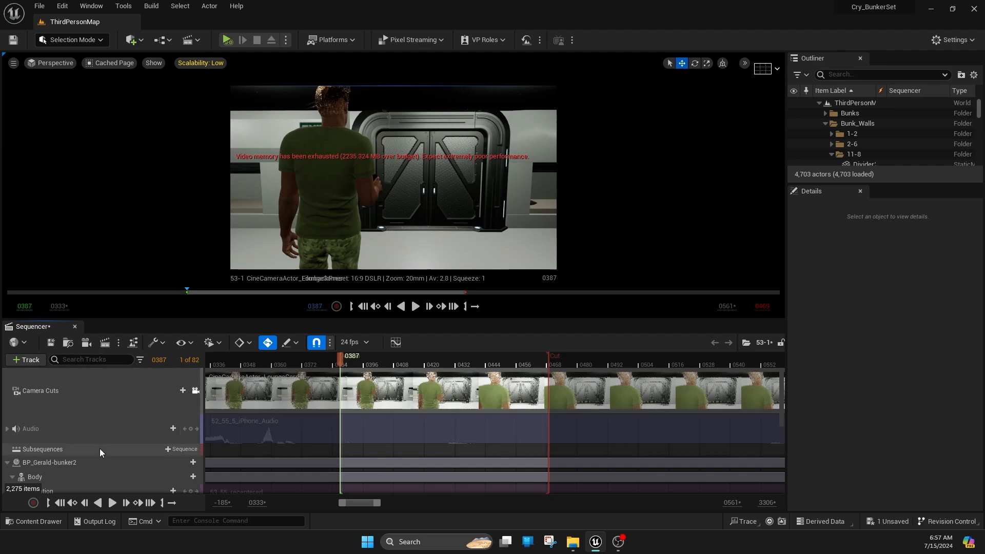
left_click(182, 449)
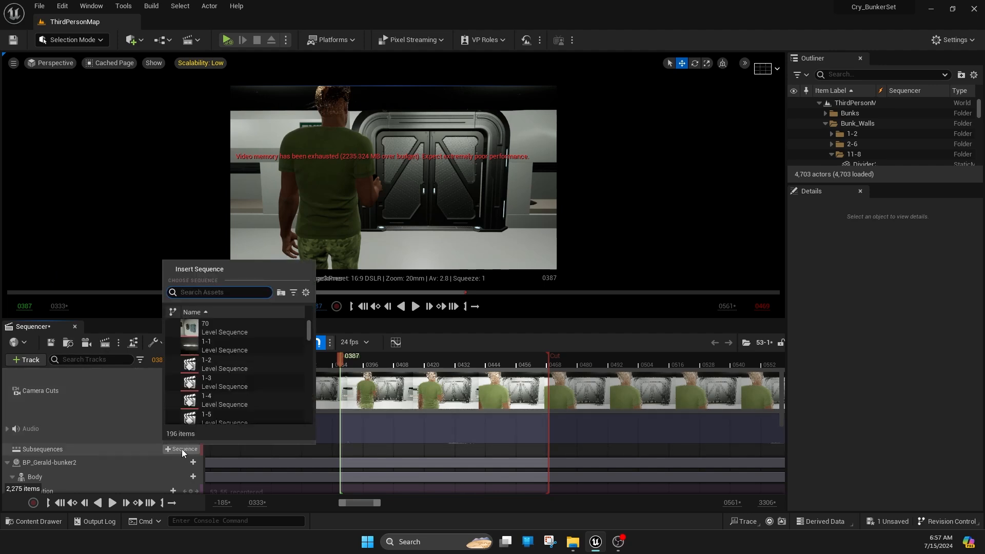
type("night")
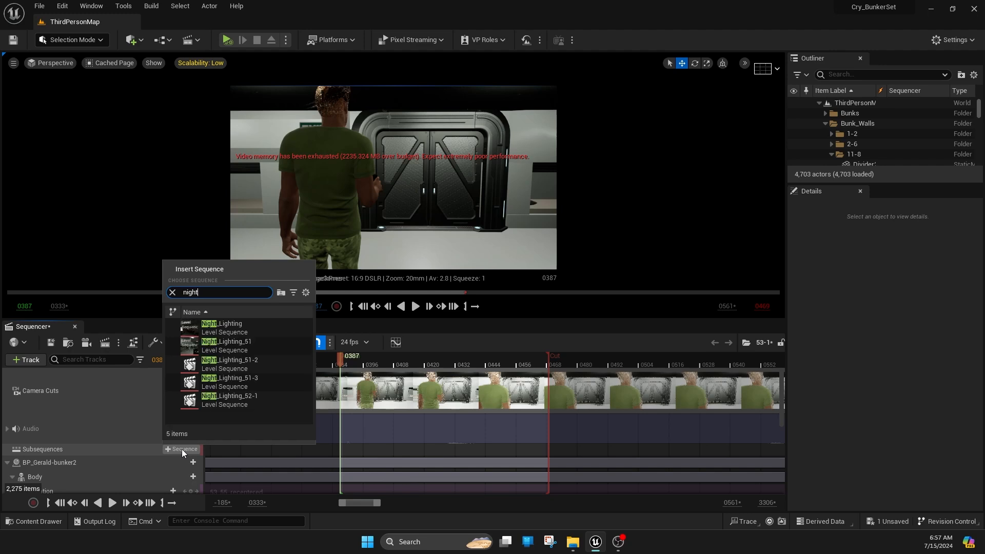
left_click(215, 330)
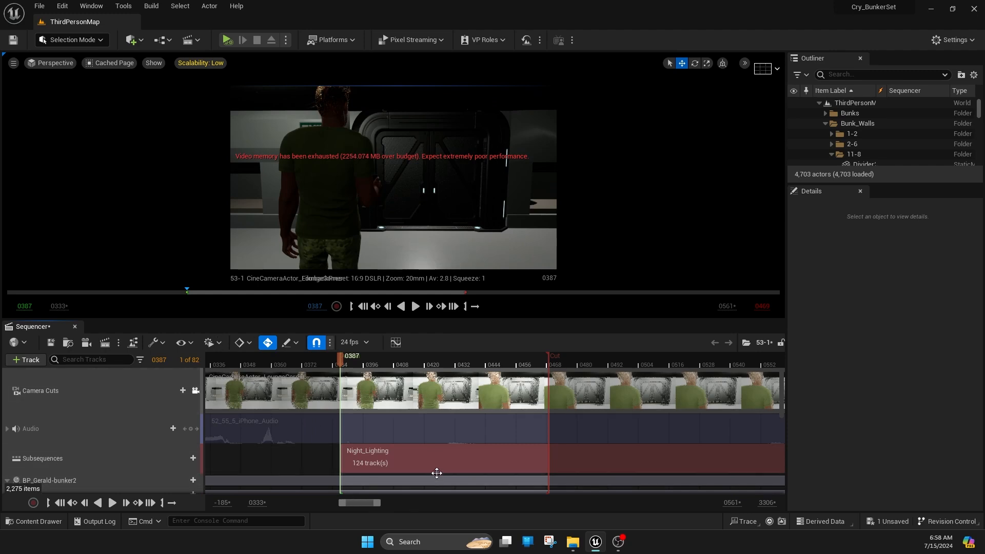
left_click_drag(429, 456, 413, 457)
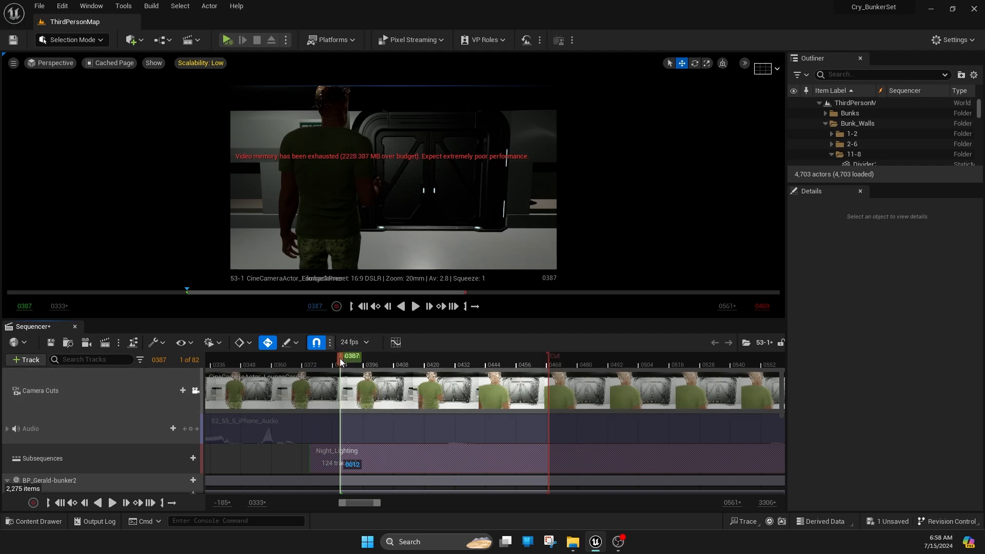
Scrub the night-lit shot to frame 0420, return to frame 0387 and set the viewport scalability to Cinematic.
left_click_drag(340, 360, 427, 359)
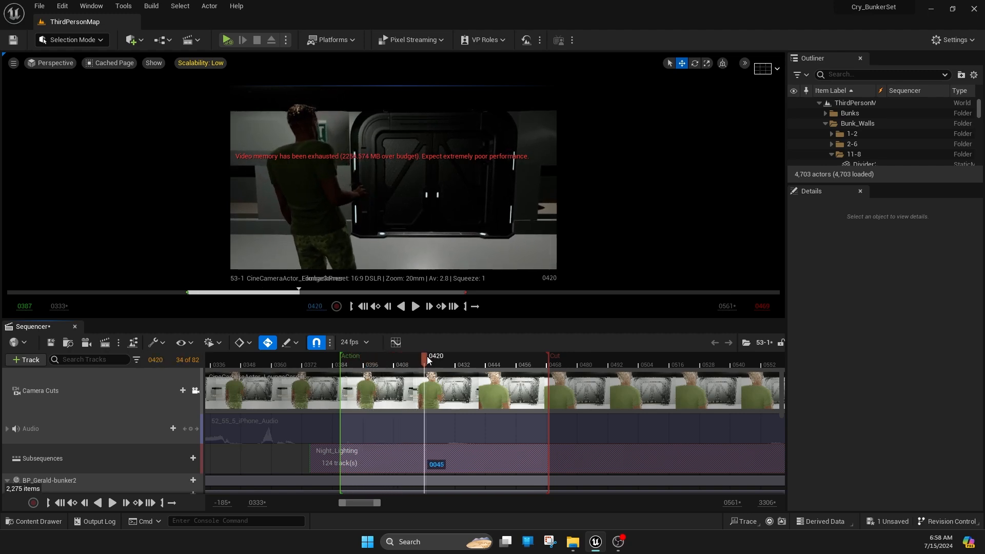
left_click(60, 503)
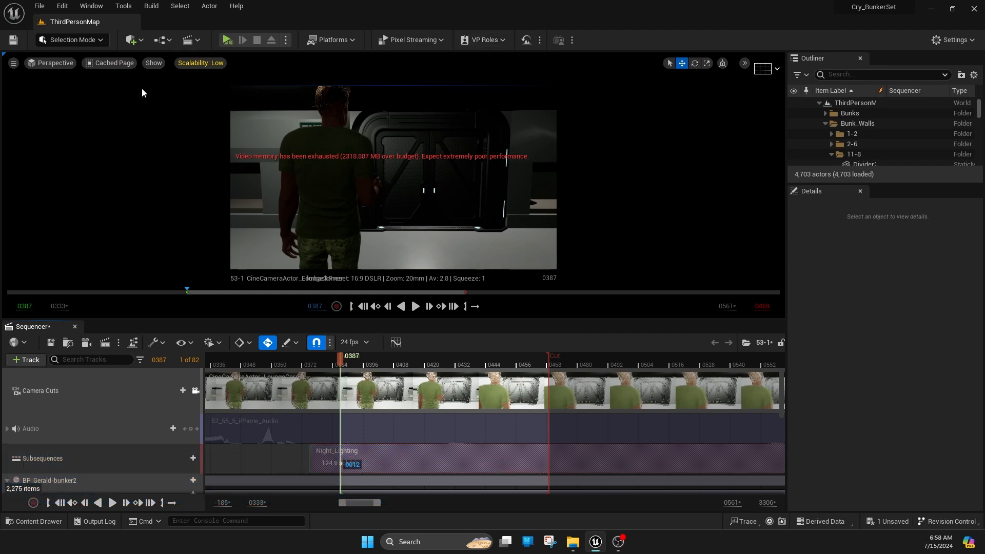
left_click(196, 63)
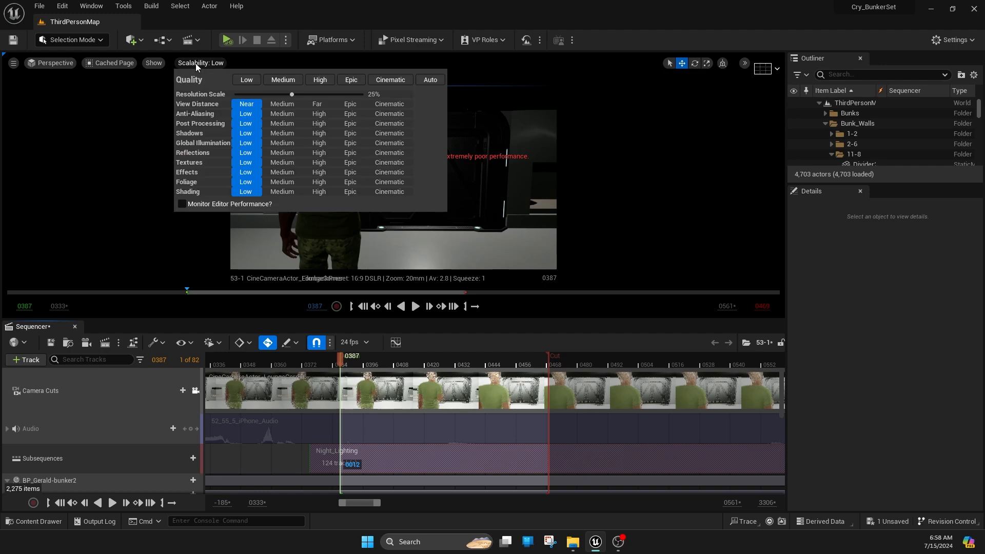
left_click(390, 79)
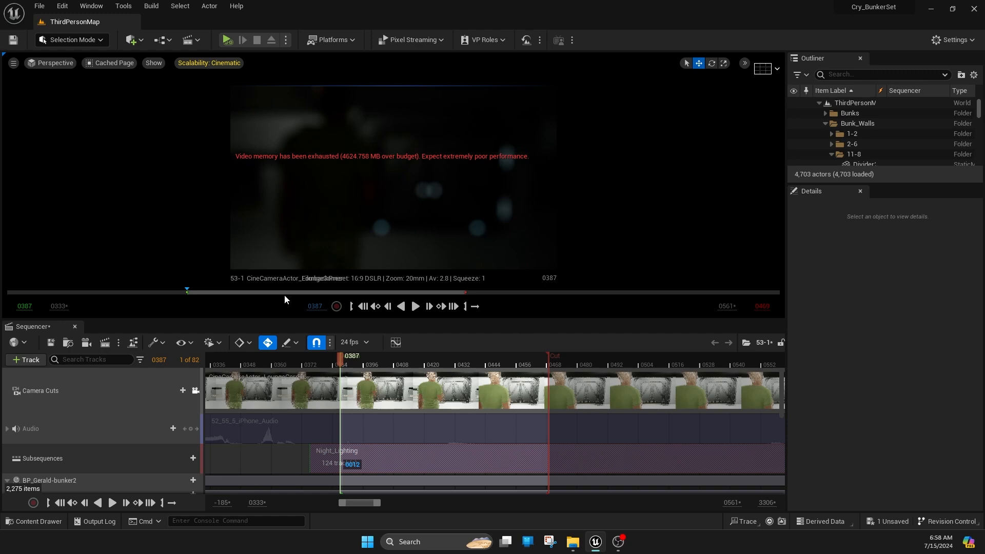
Set CineCameraActor_LoungeCorner's tracking focus actor to the character standing in the shot by picking him in the viewport.
scroll(110, 433, "down", 3)
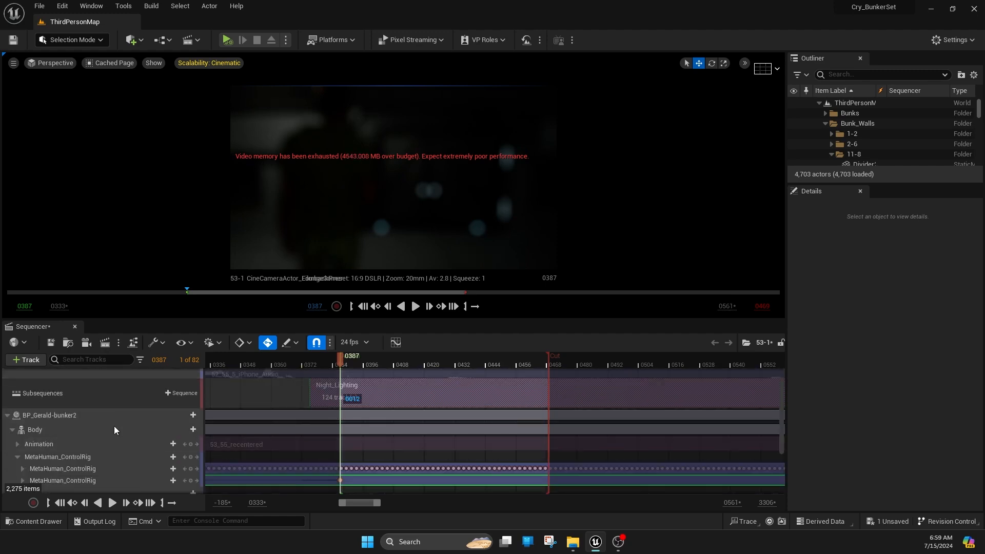
scroll(90, 430, "down", 3)
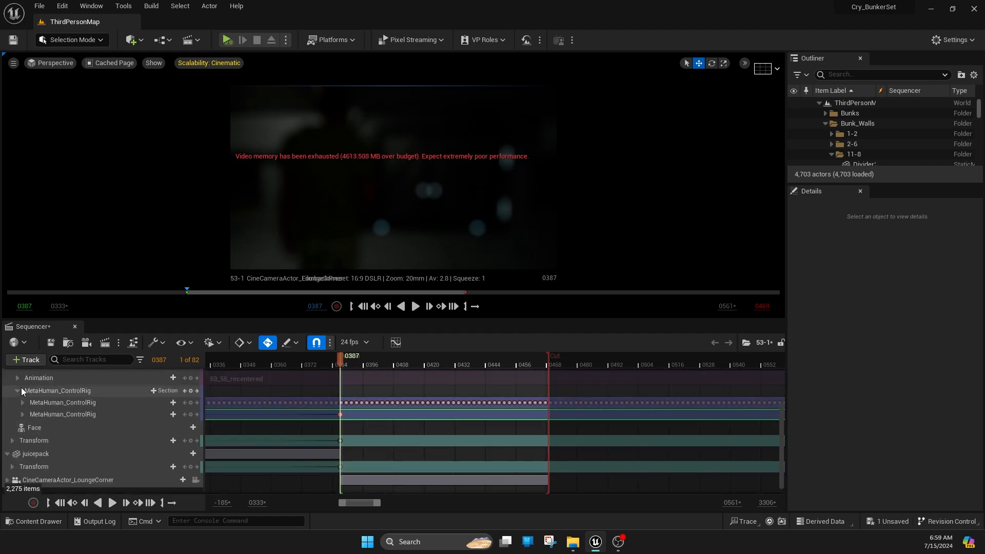
scroll(77, 461, "down", 1)
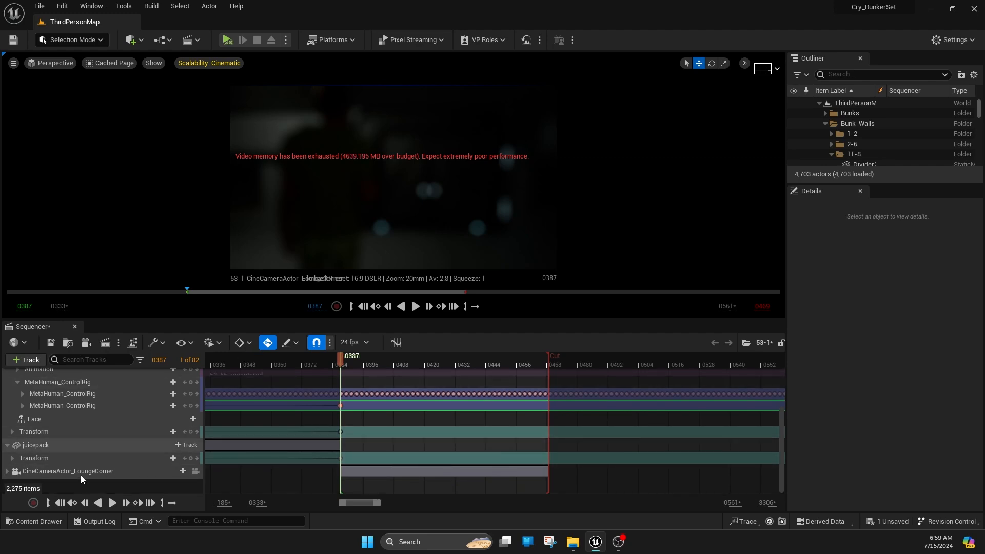
left_click(47, 473)
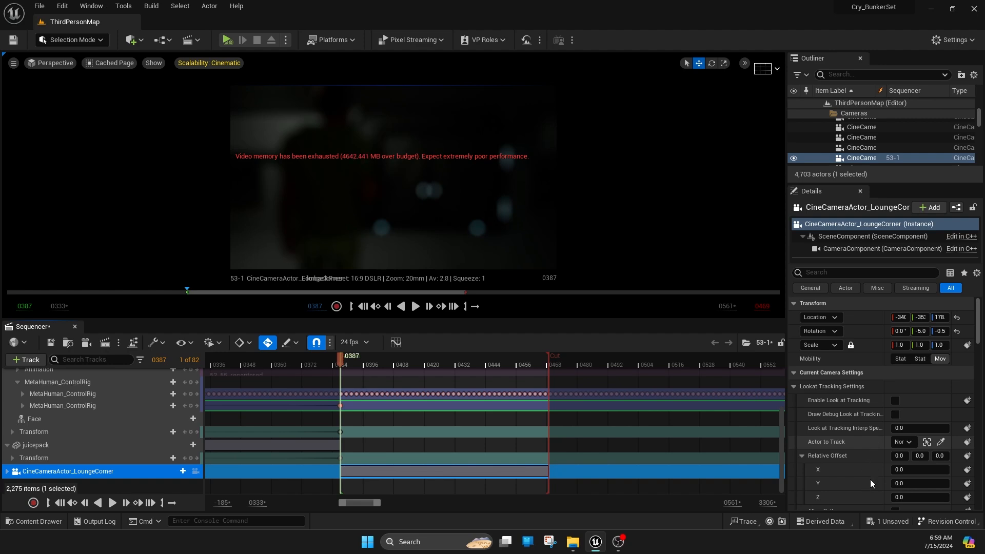
left_click(793, 386)
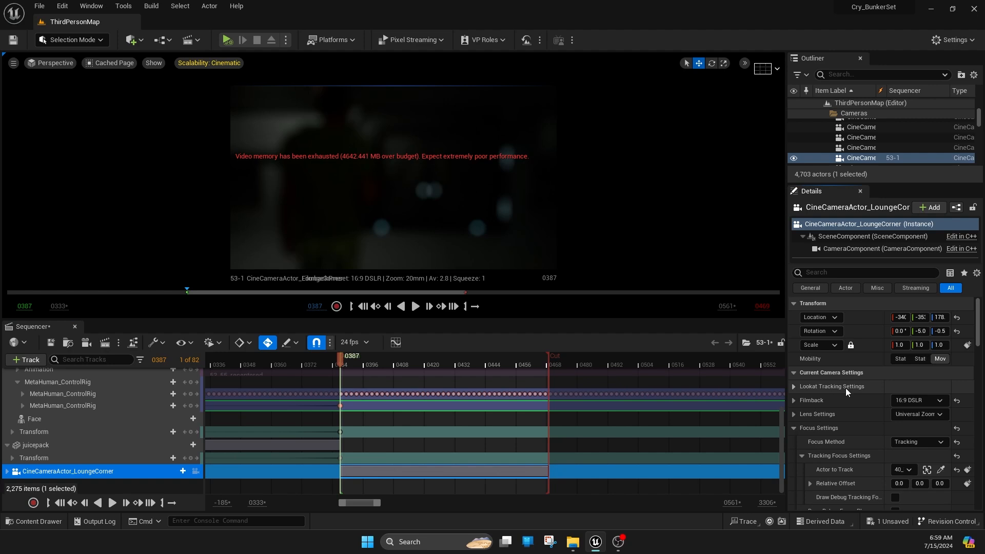
left_click(941, 470)
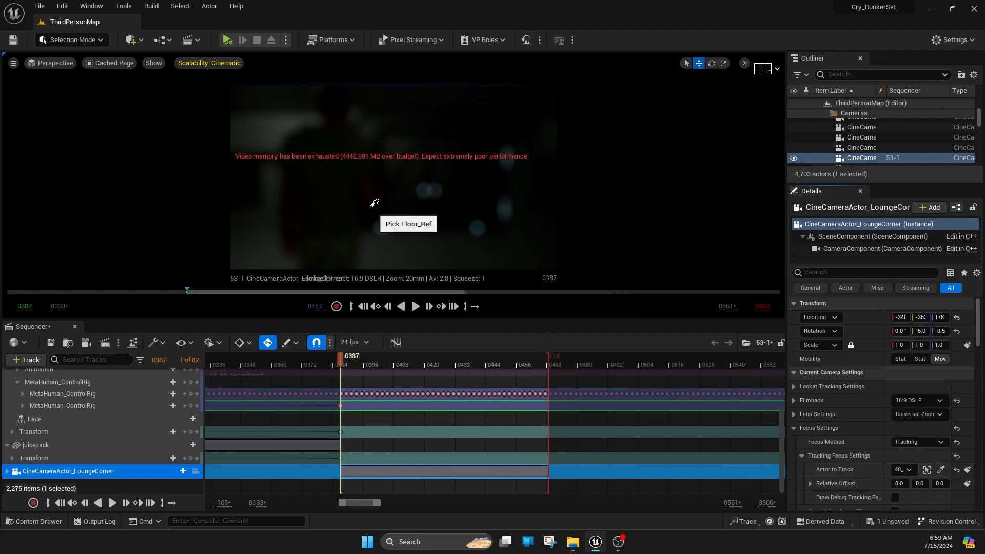
left_click(341, 184)
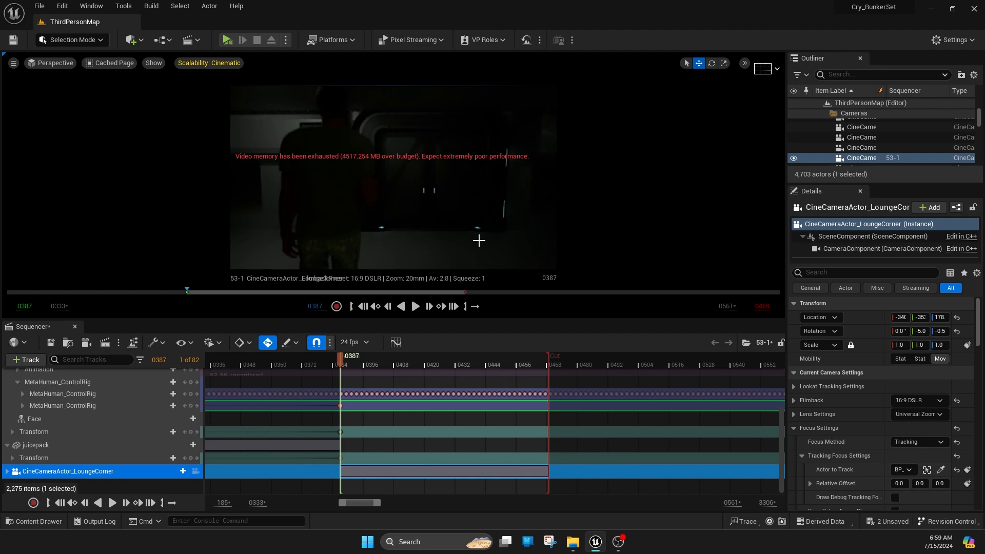
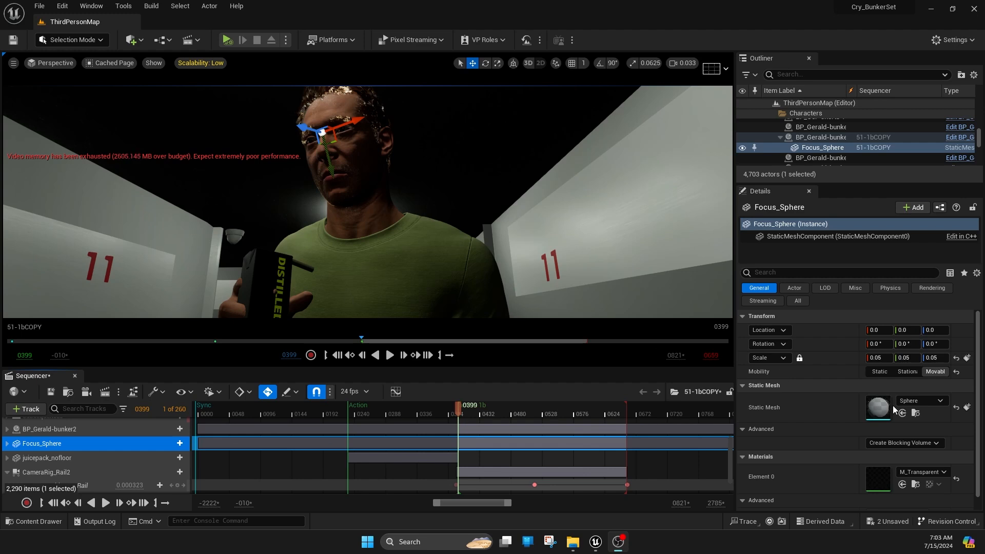
Examine the Focus_Sphere's Attach and Transform tracks and the neighbouring CameraRig_Rail2 track in 51-1bCOPY.
scroll(71, 464, "down", 2)
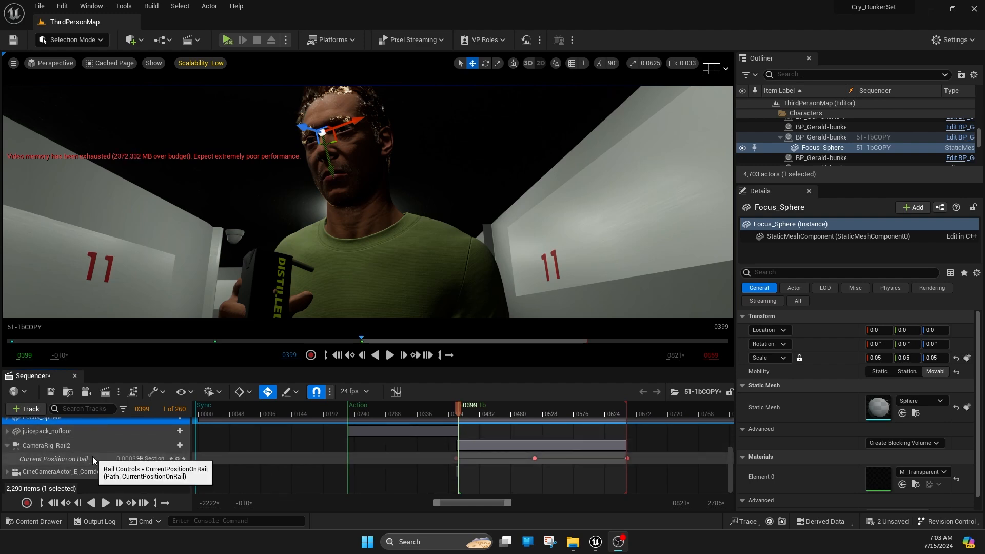
scroll(99, 462, "up", 3)
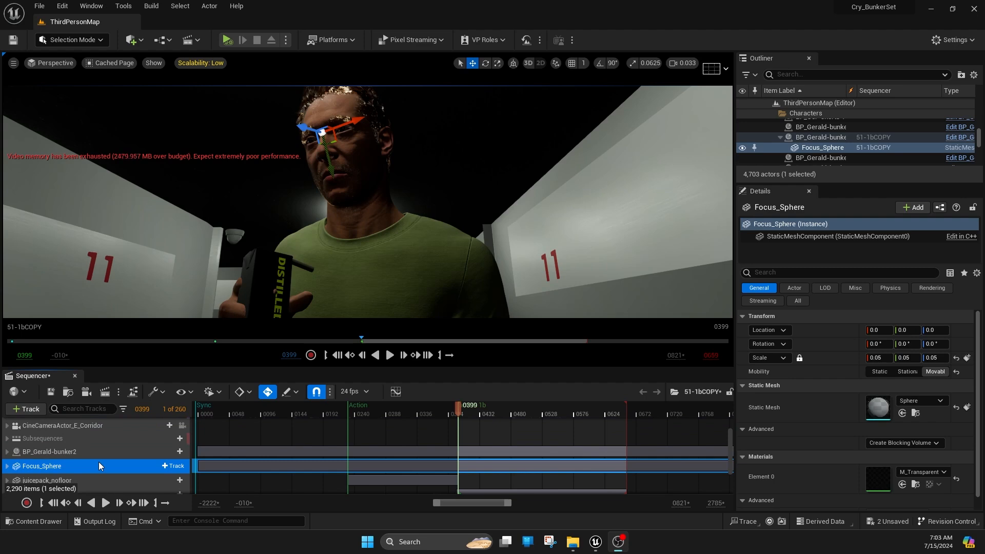
scroll(98, 462, "down", 1)
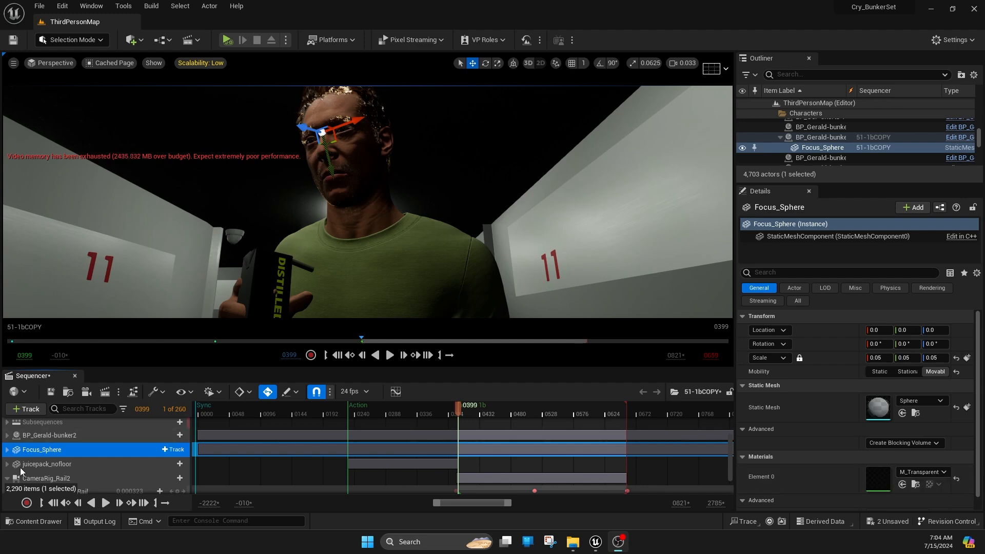
left_click(6, 450)
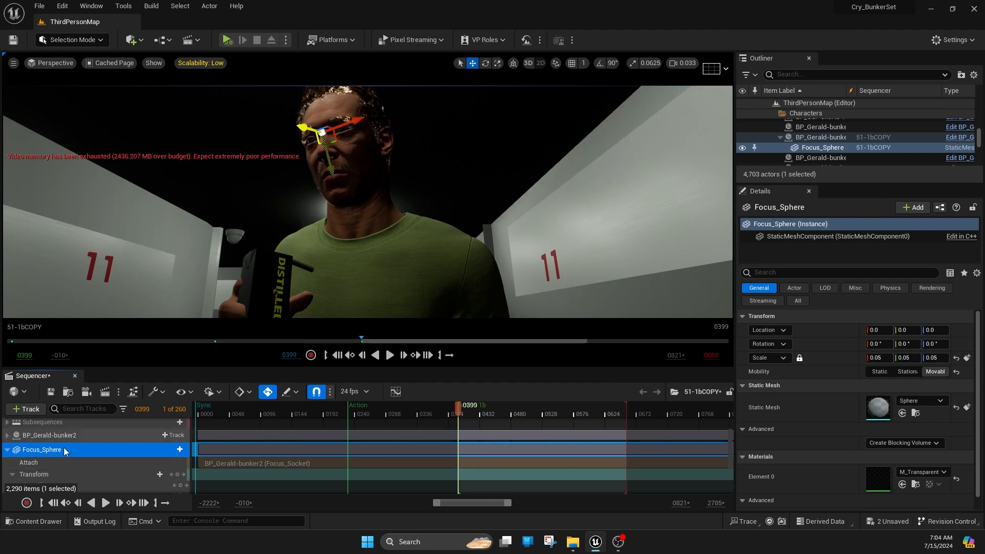
scroll(64, 460, "down", 3)
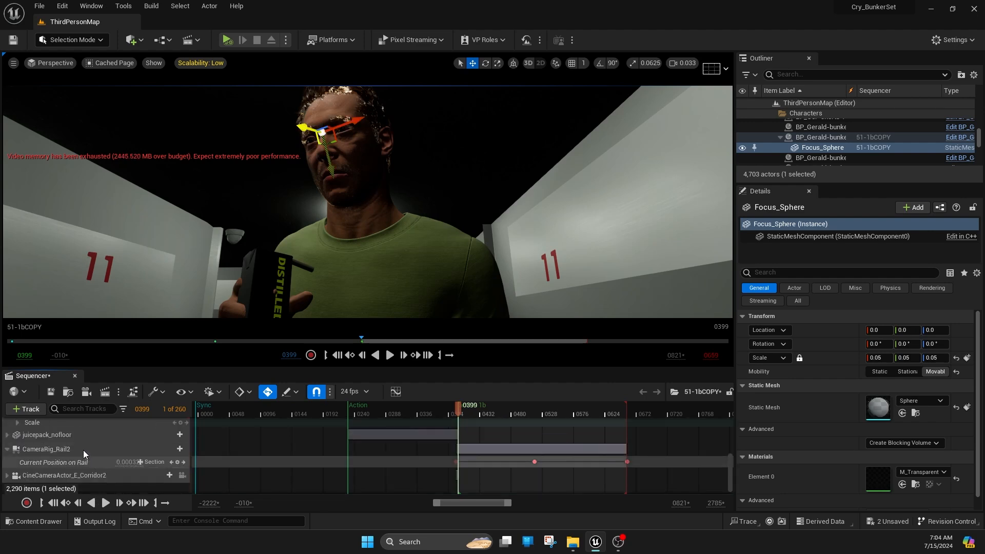
Enable the debug tracking focus point on CineCameraActor_E_Corridor2 and play the shot from frame 0399 to 0550.
left_click(83, 475)
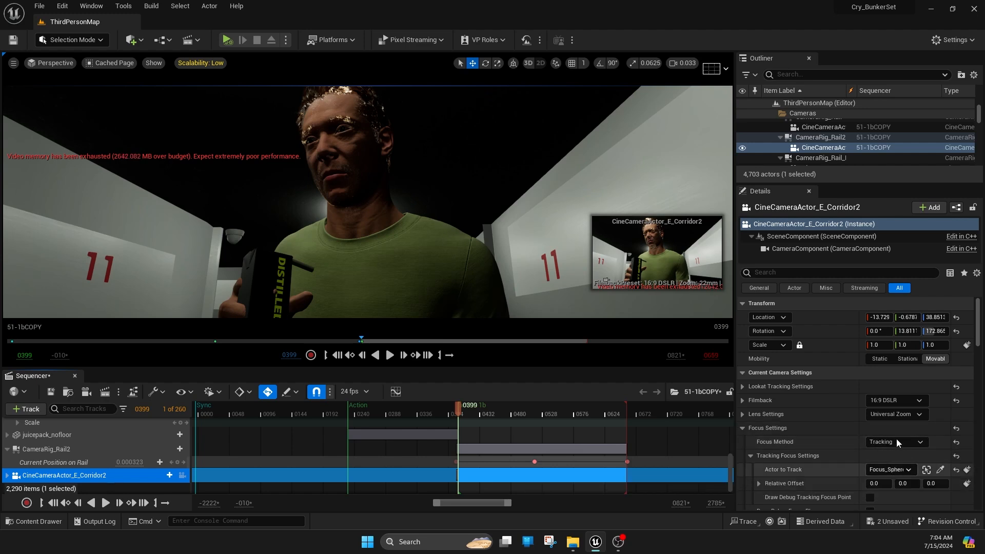
scroll(872, 487, "down", 3)
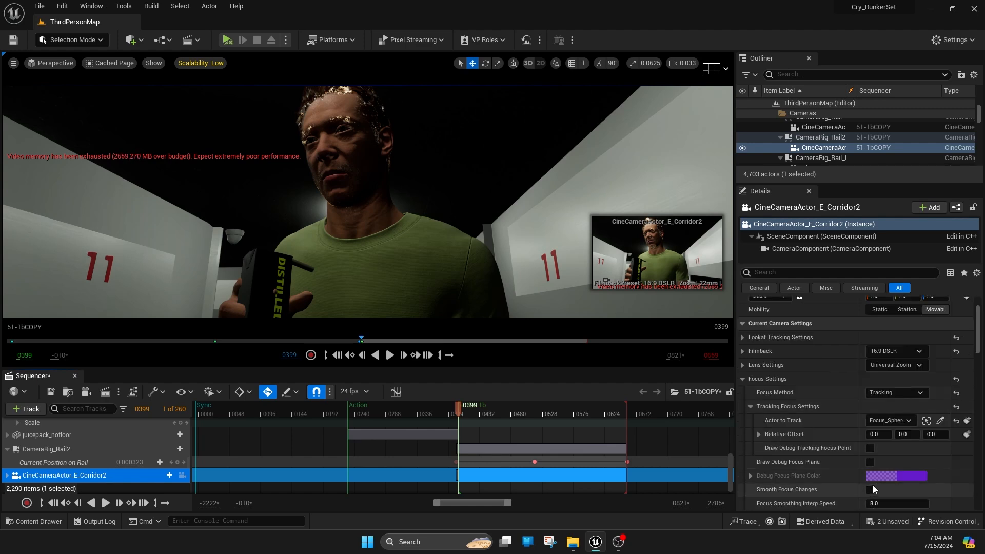
left_click(869, 449)
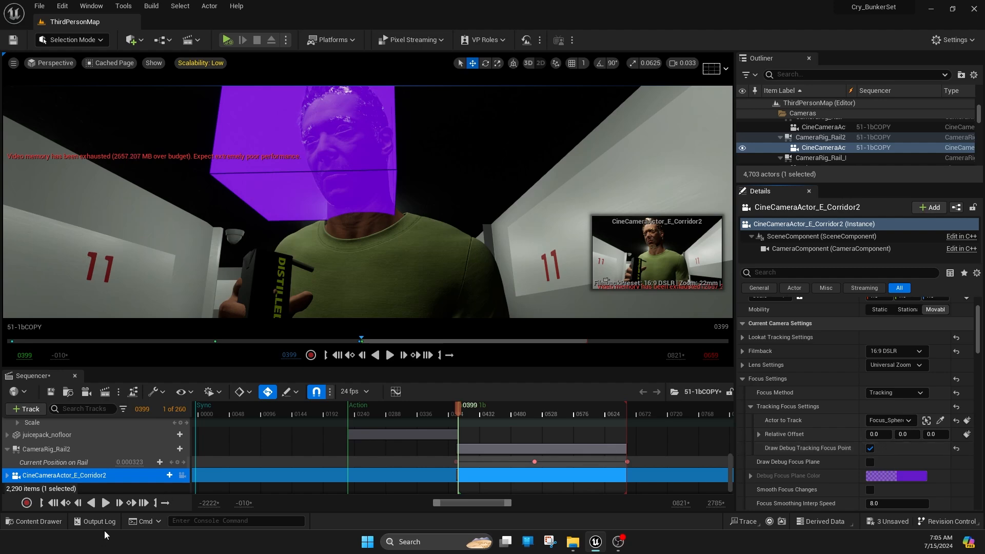
left_click(105, 503)
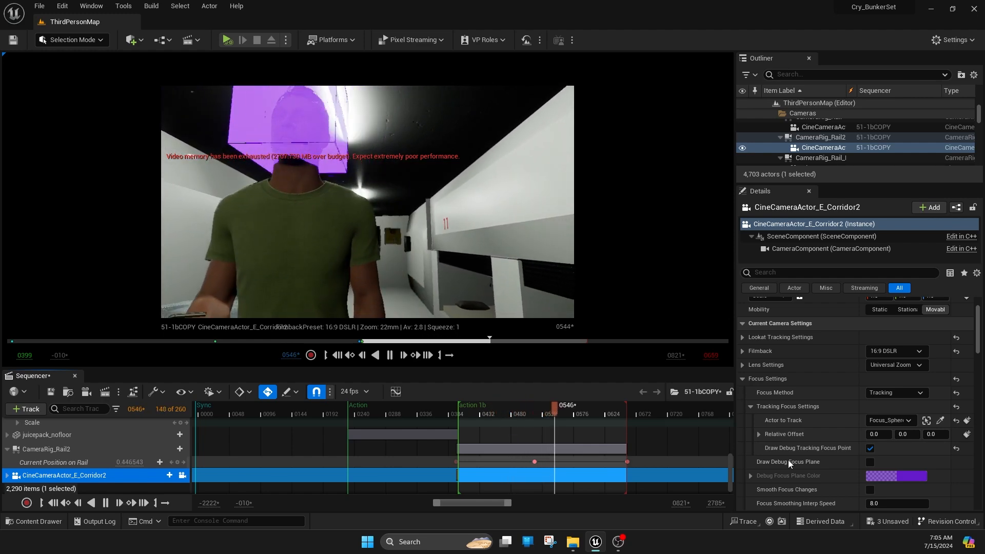
key("space")
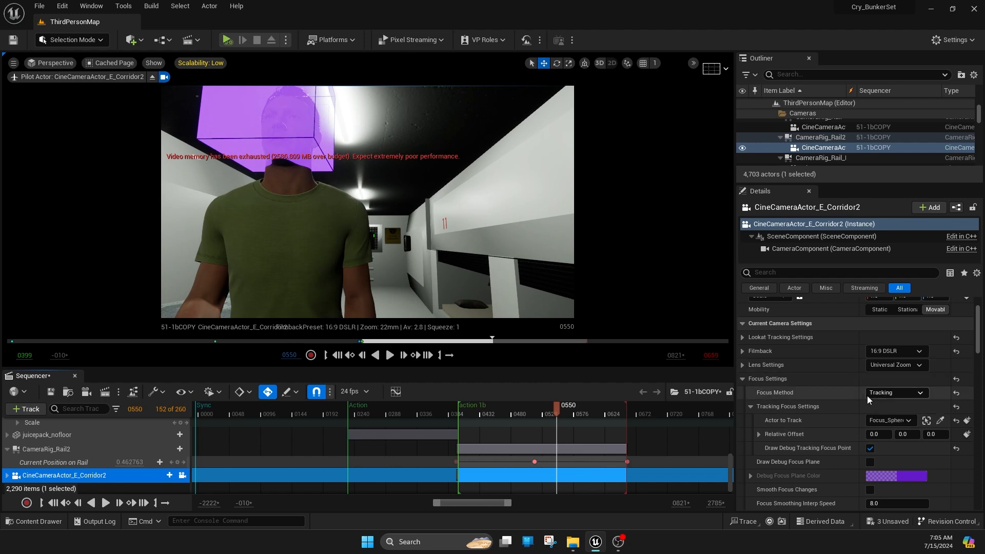
Set the corridor camera's look-at tracking actor to Focus_Sphere and play back the shot.
scroll(867, 395, "up", 3)
left_click(744, 386)
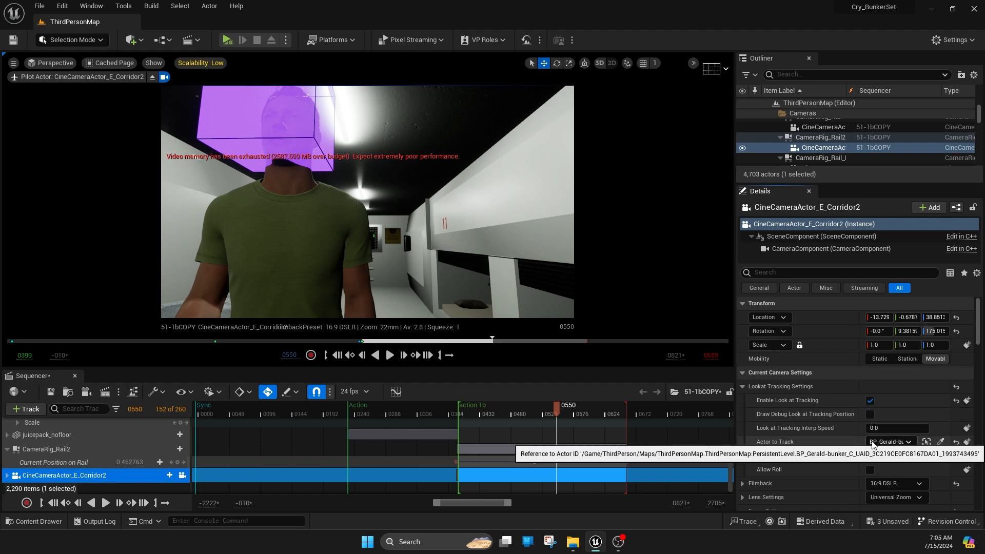
left_click(909, 444)
left_click(877, 337)
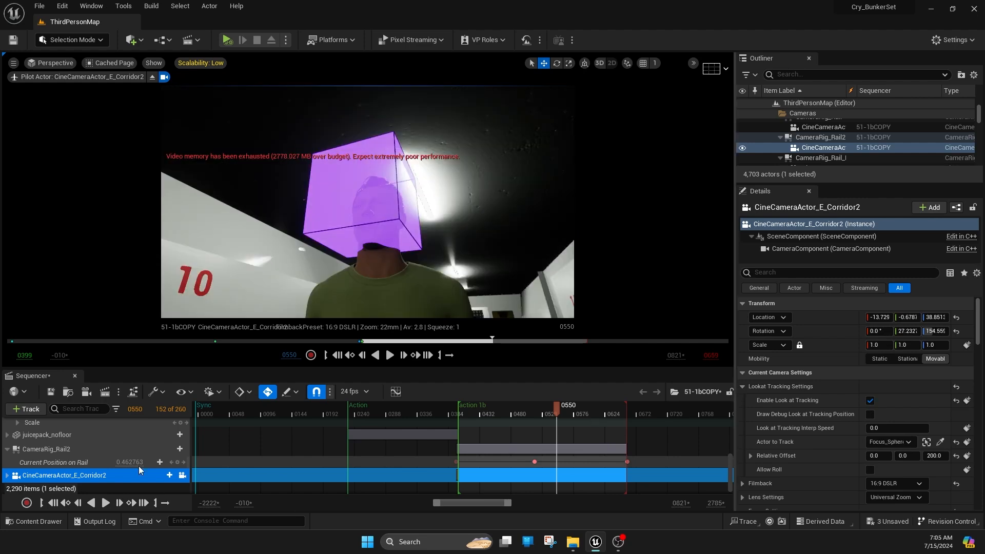
left_click(106, 503)
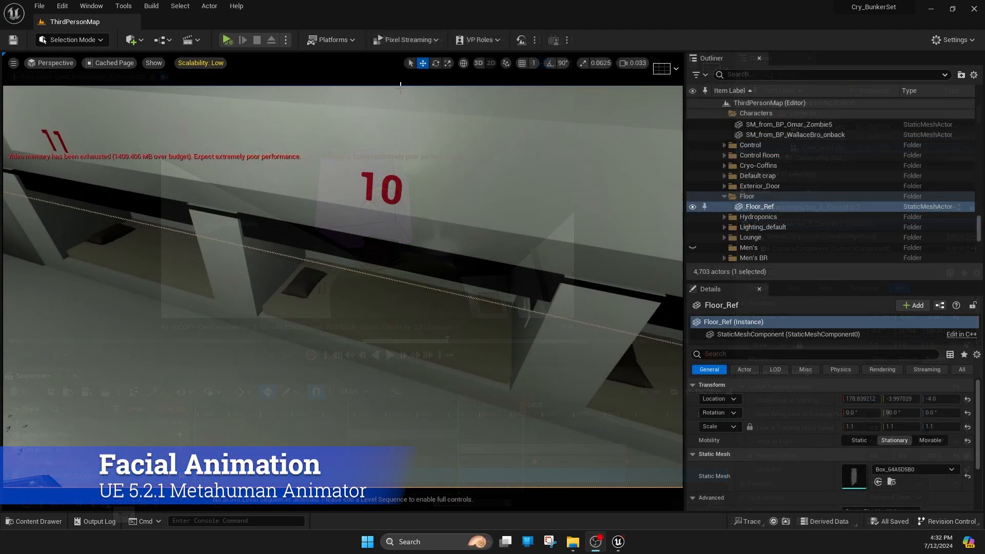
Import the 52_55_5_iPhone take from the iPhone12MW source through Capture Manager.
left_click(123, 6)
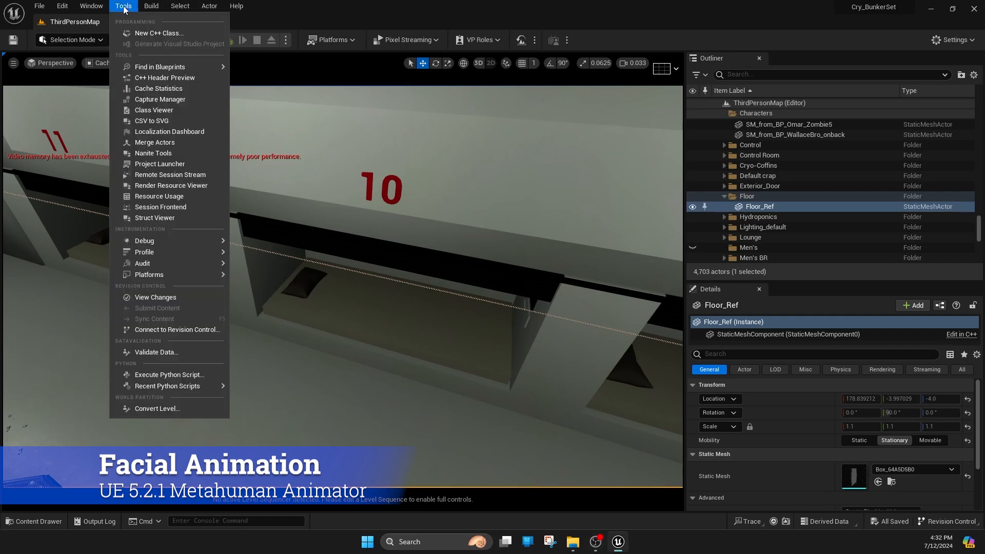
left_click(160, 99)
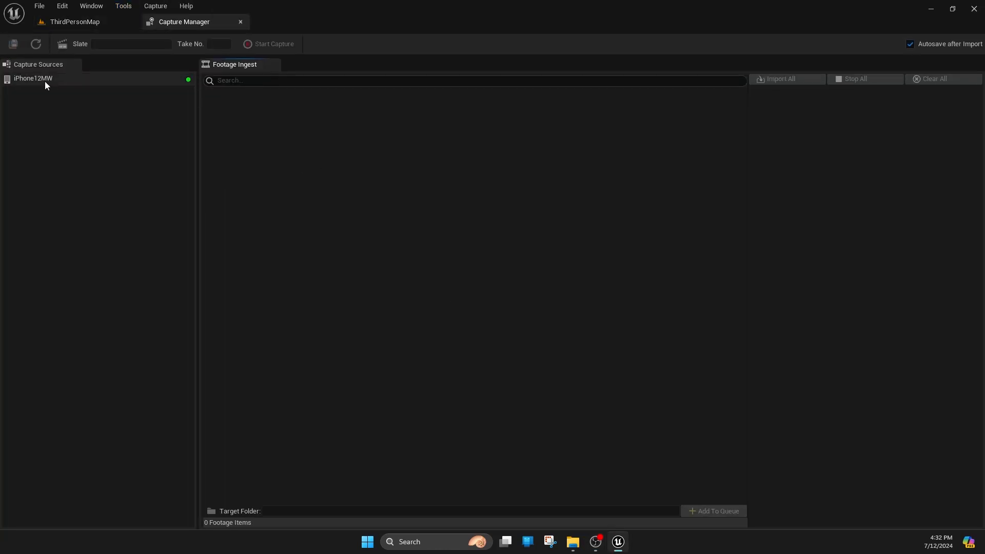
left_click(44, 79)
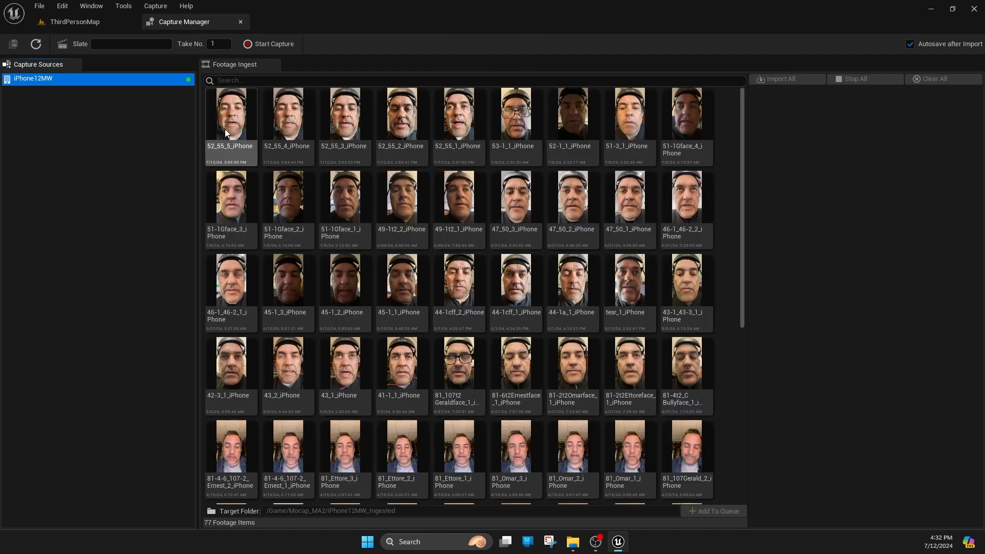
left_click(243, 116)
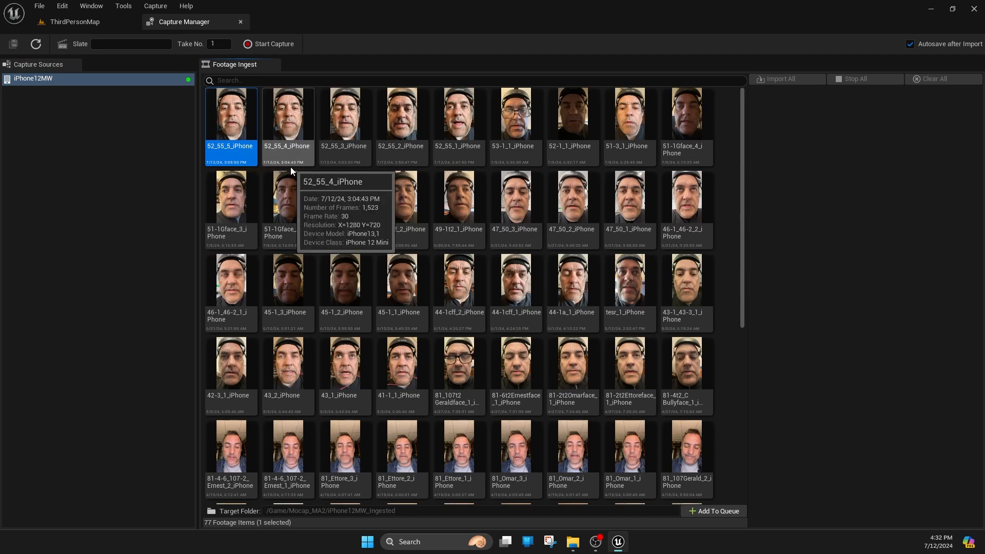
left_click(718, 512)
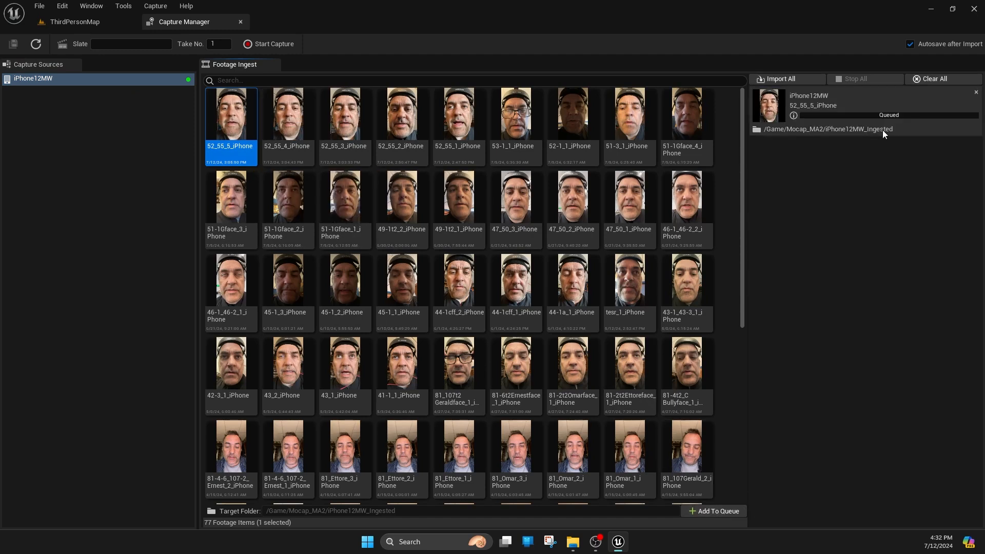
left_click(776, 79)
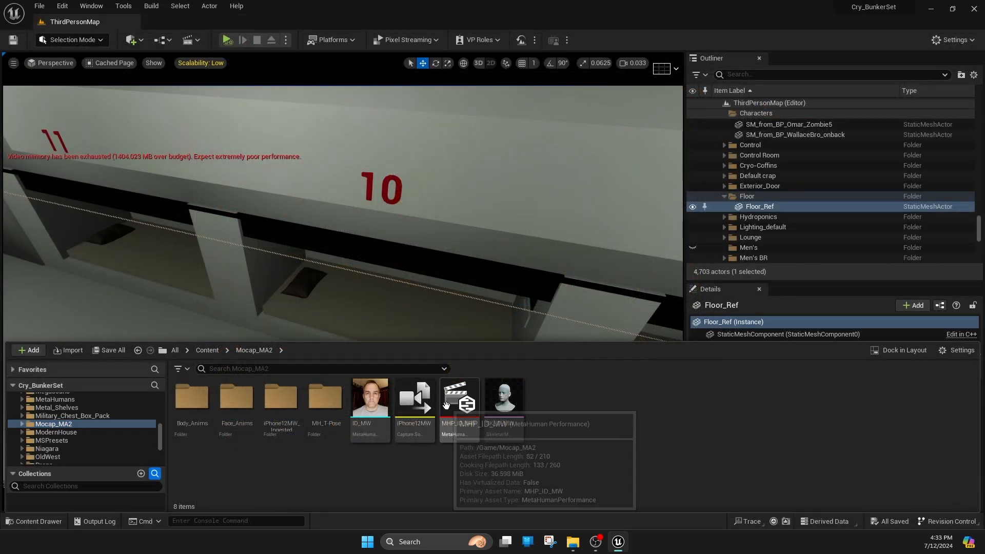
Open the MHP_ID_MW performance in Mocap_MA2, set its footage capture data to 52_55_5_iPhone and save it.
left_click(445, 405)
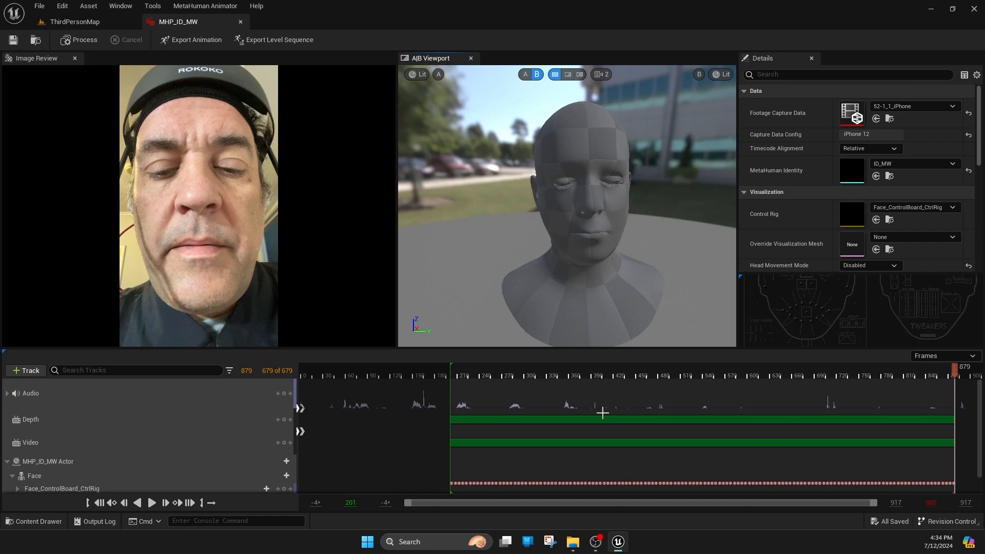
left_click(905, 106)
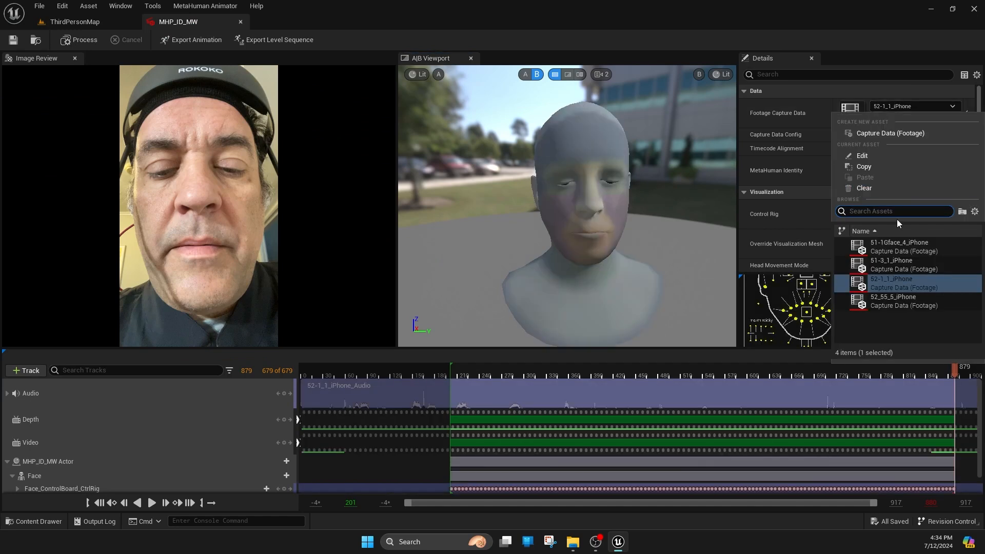
left_click(887, 300)
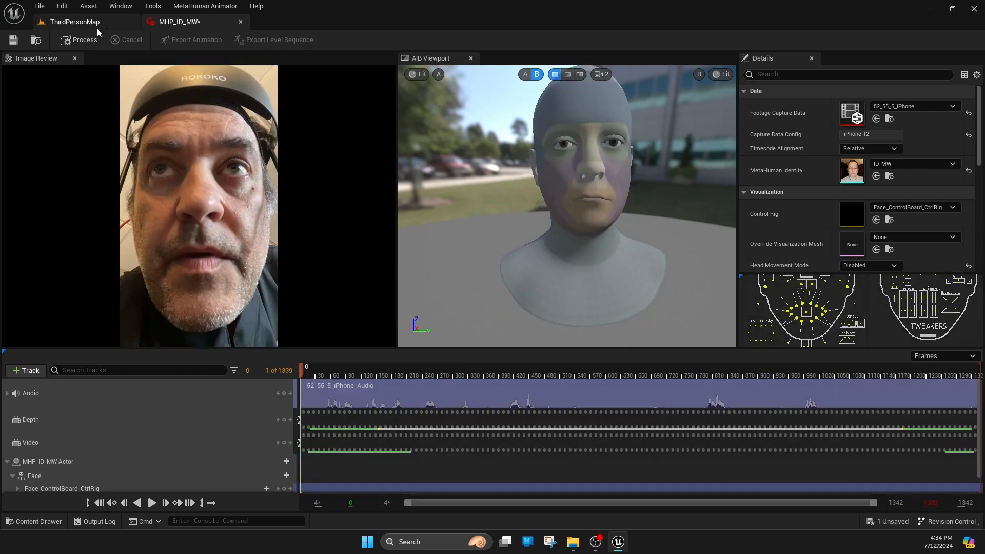
left_click(13, 39)
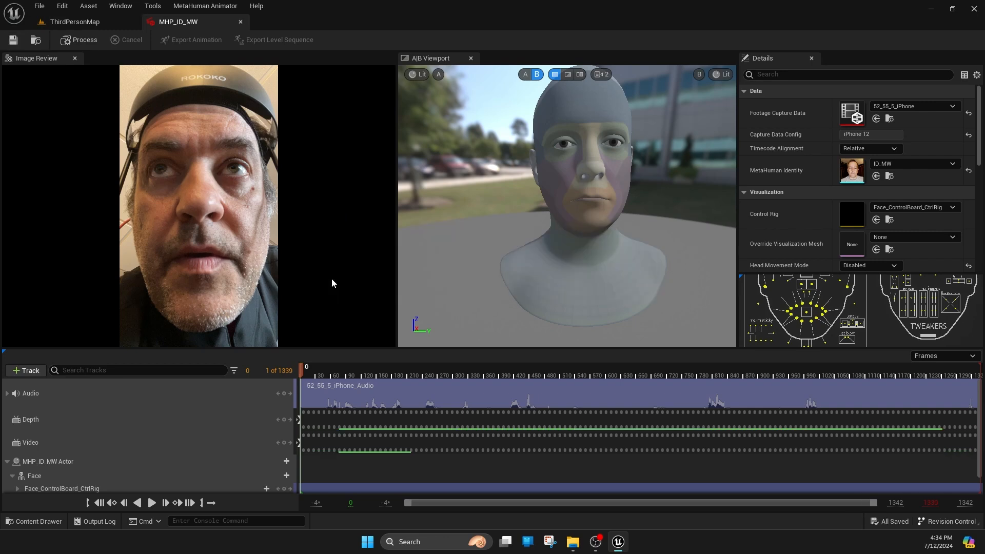
Play through the start of the take and set the processing range's start at frame 175.
left_click(152, 503)
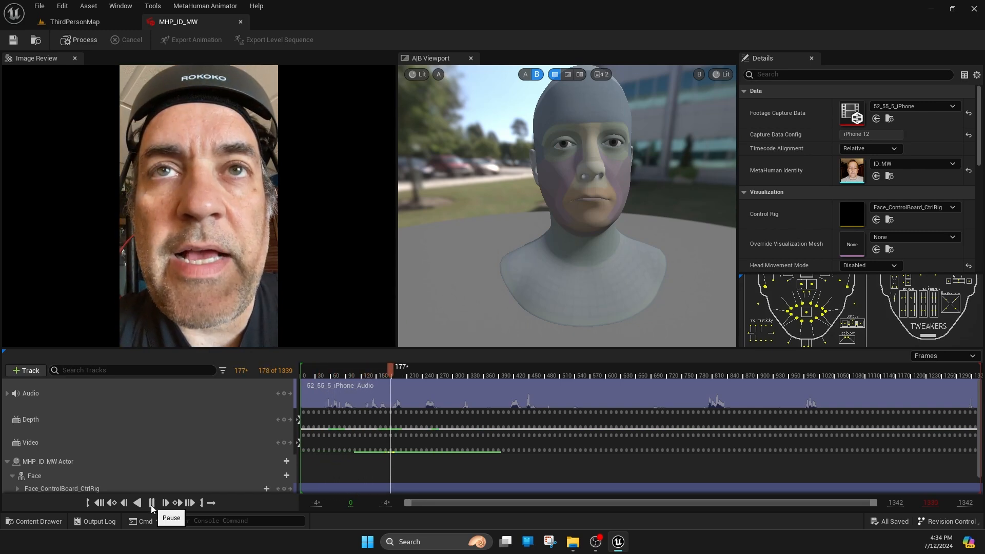
left_click(151, 503)
left_click_drag(405, 367, 390, 371)
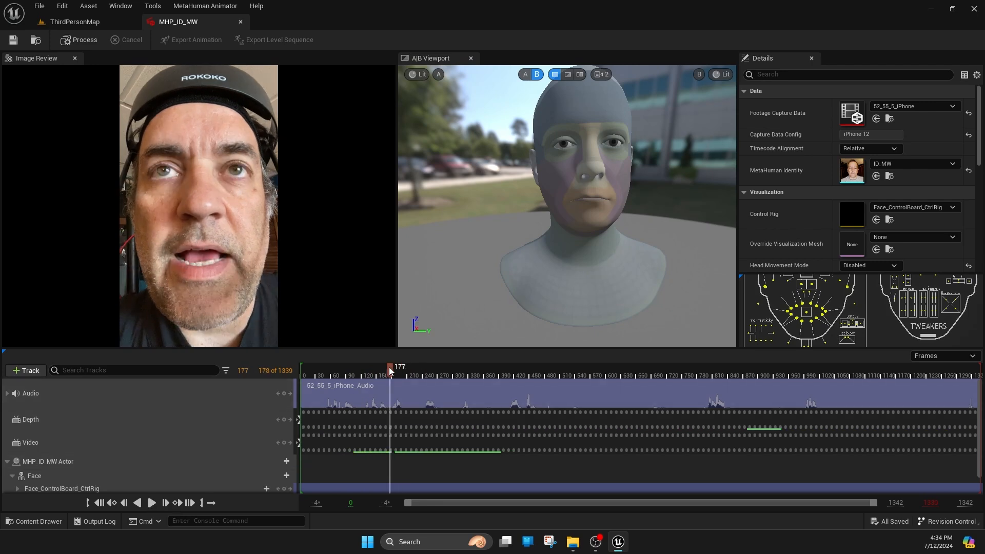
left_click_drag(405, 371, 388, 371)
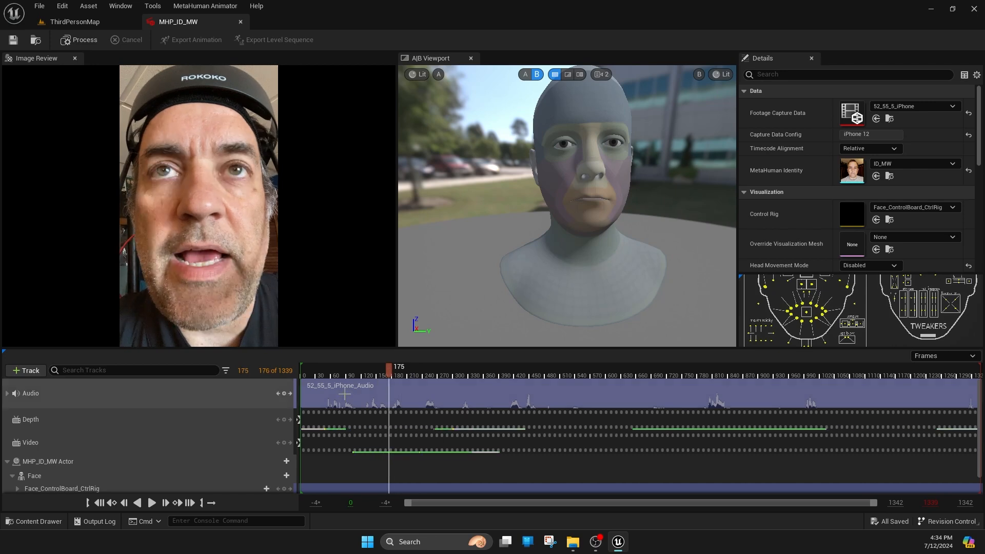
left_click(88, 501)
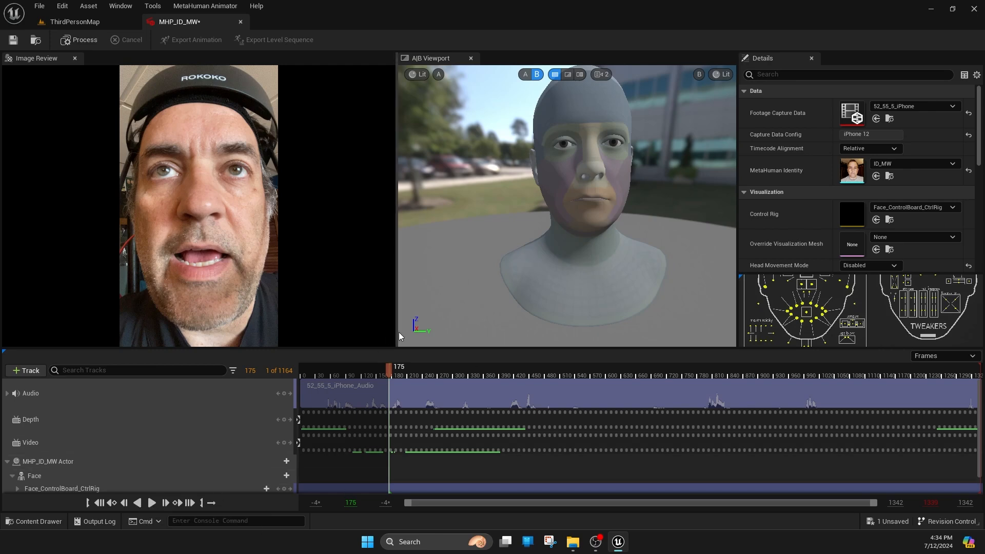
Review the end of the take, end the processing range at frame 1309 and process the saved performance.
left_click_drag(390, 371, 782, 371)
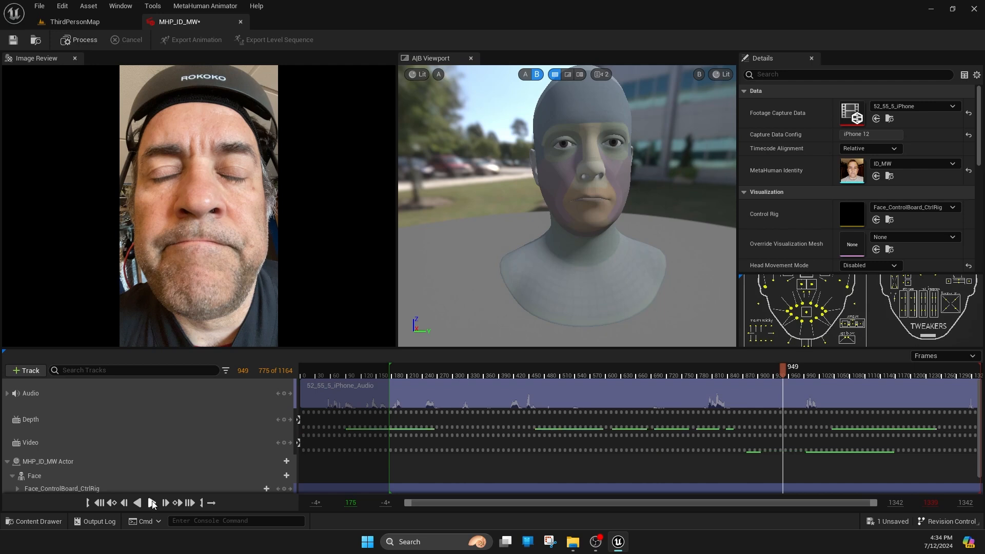
left_click(152, 502)
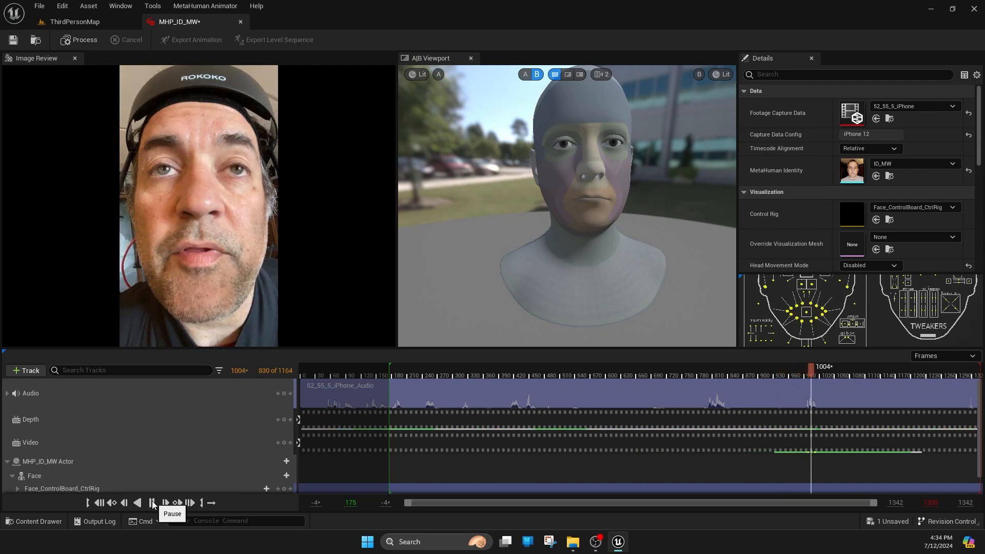
left_click(152, 502)
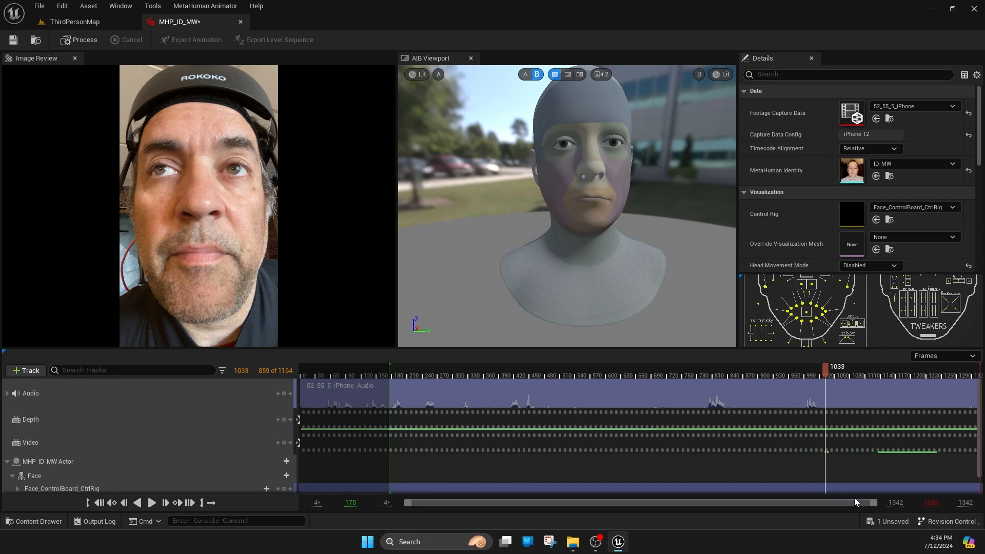
left_click(152, 503)
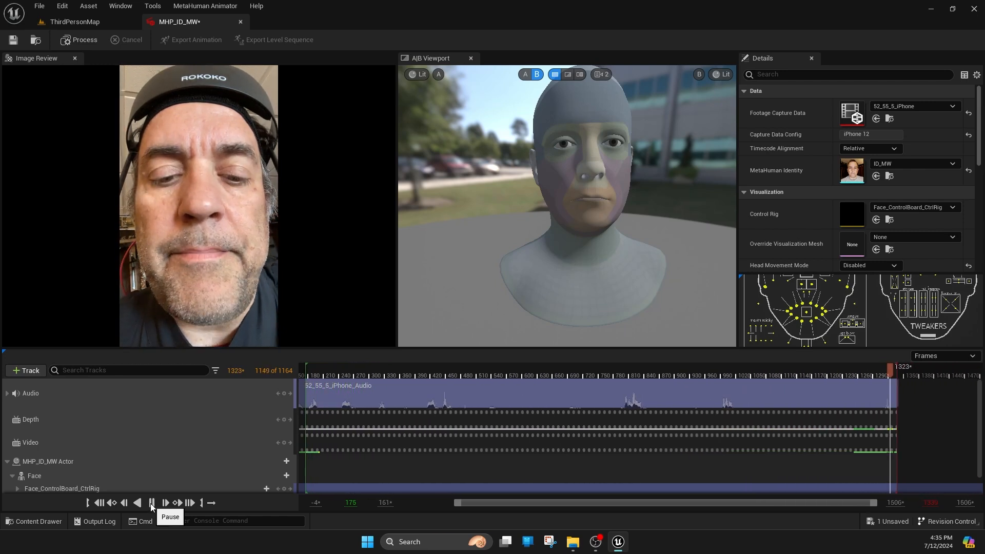
left_click(151, 503)
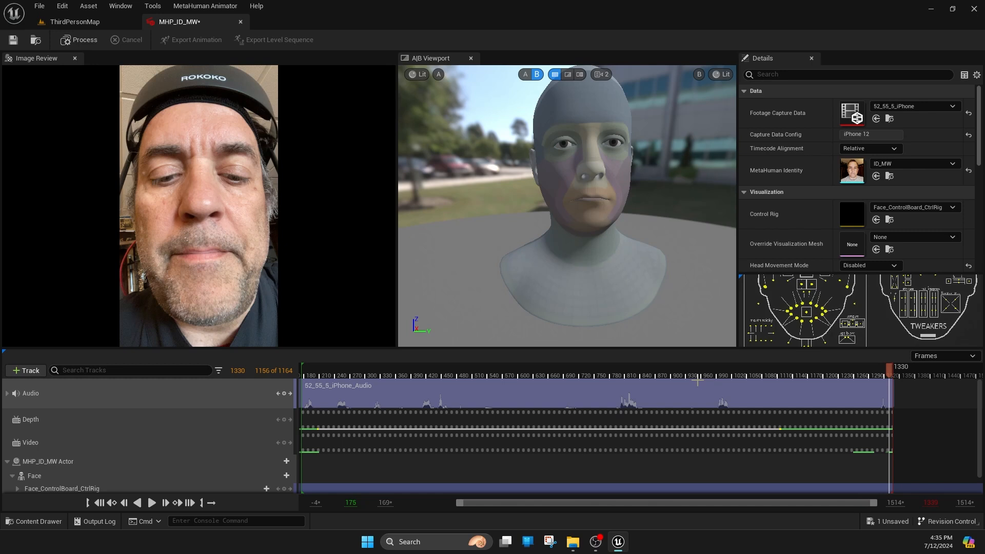
left_click_drag(888, 375, 879, 377)
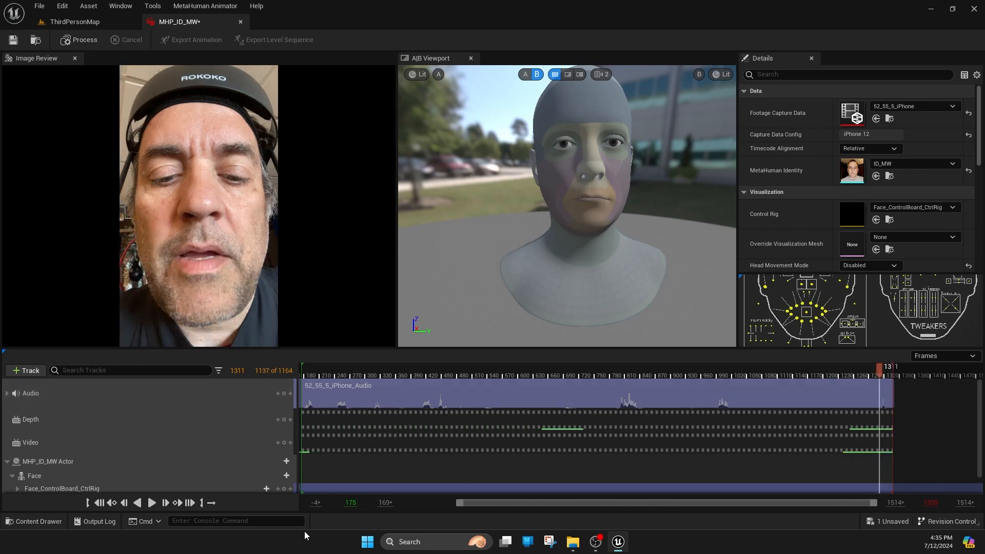
key("Left")
key("Left")
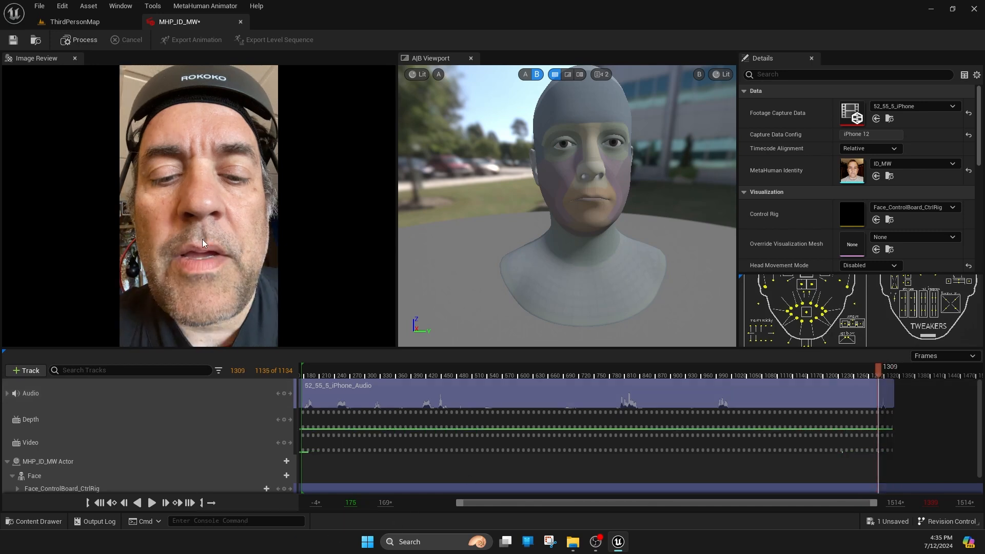
left_click(13, 39)
left_click(67, 42)
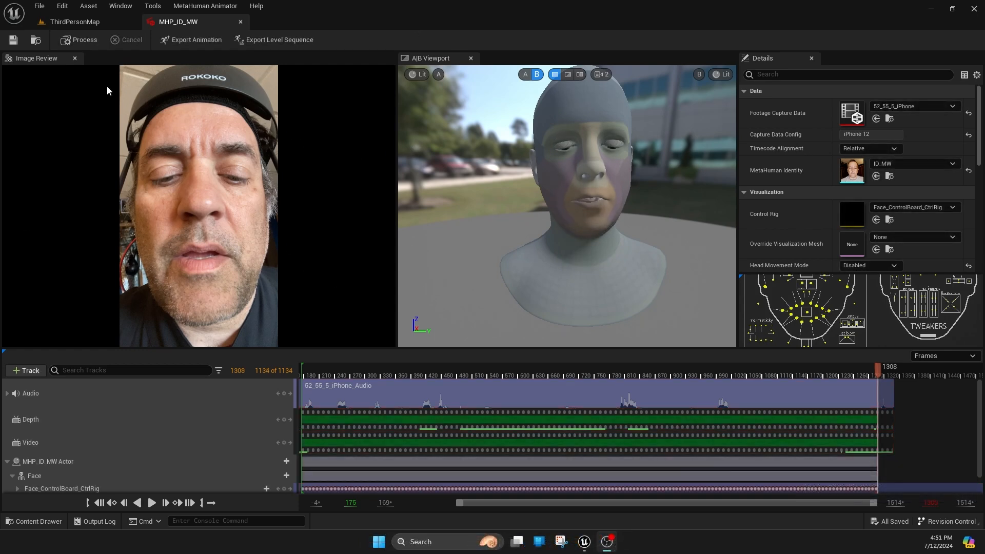
Export the processed facial animation to the Face_Anims folder as 53_55Gface, using the processing range and Face_Archetype_Skeleton.
left_click(193, 36)
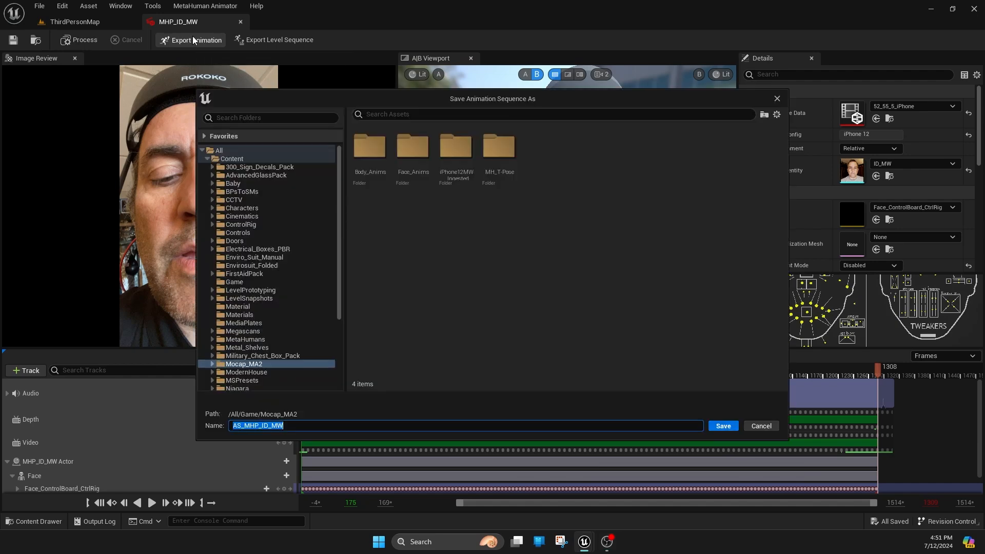
double_click(417, 154)
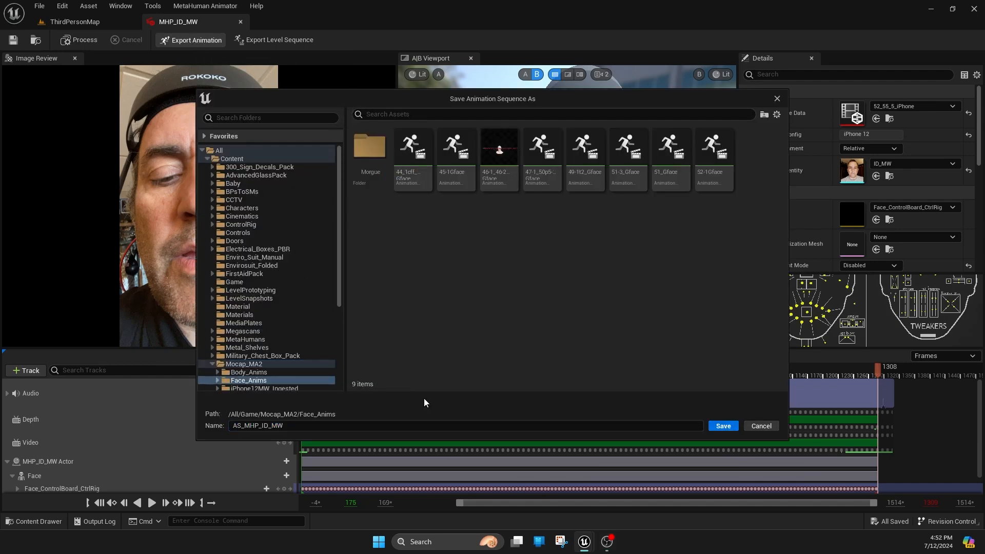
left_click(406, 425)
type("53_55Gface")
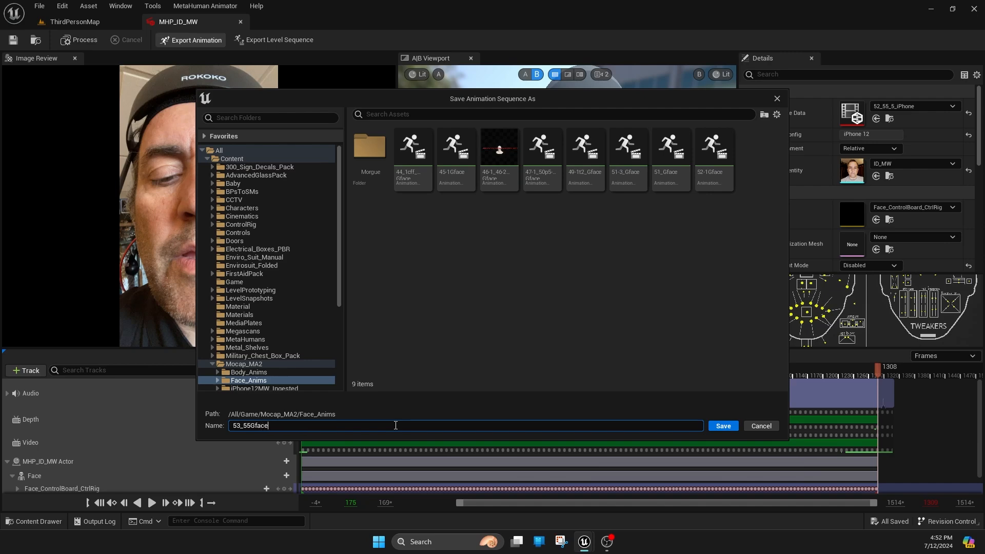
left_click(722, 426)
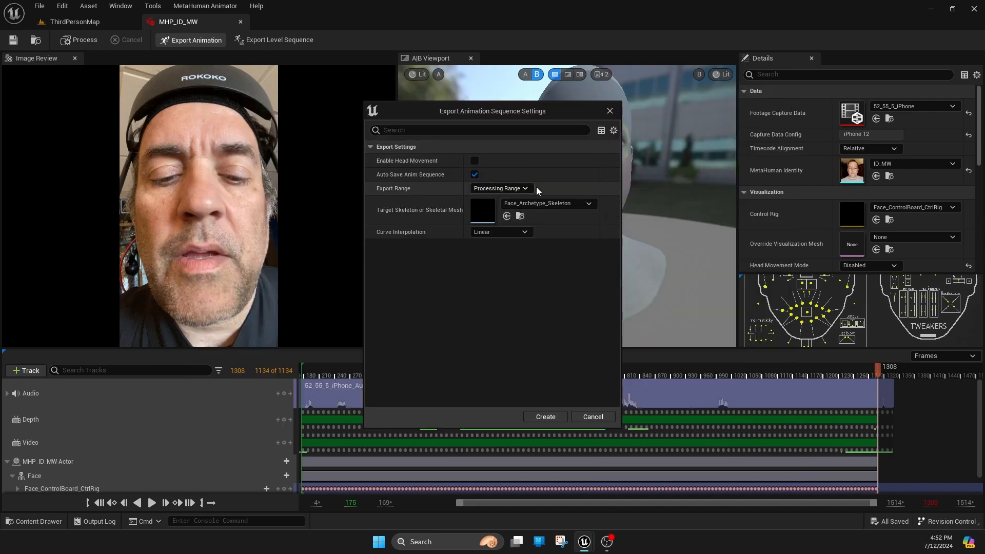
left_click(547, 417)
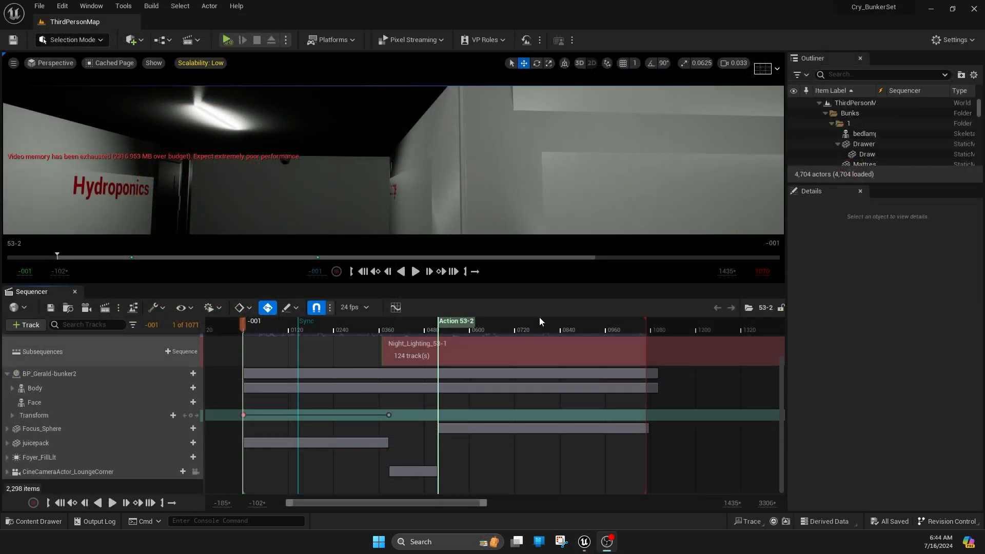
Add the 52-1Gface animation to BP_Gerald-bunker2's Face track and shift its section slightly along the timeline.
left_click(186, 402)
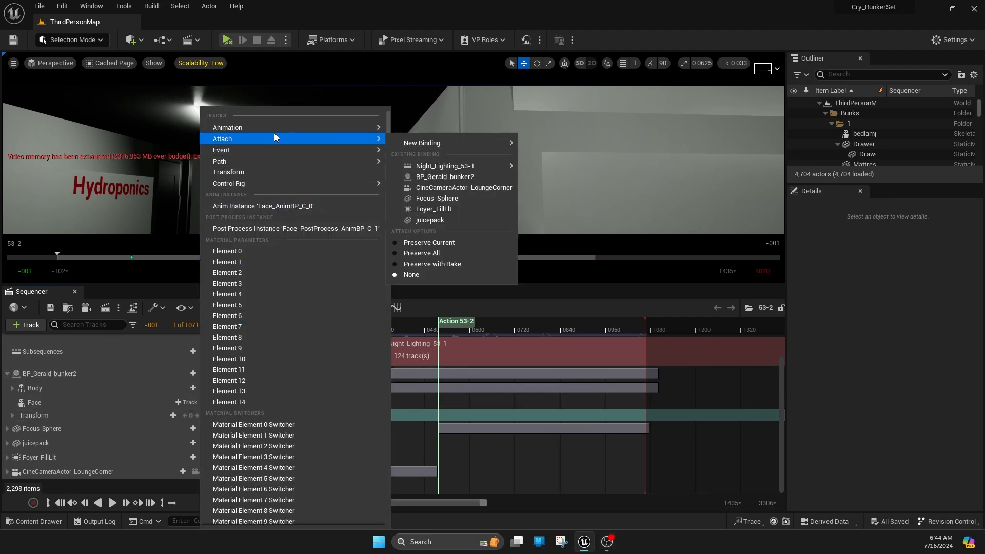
mouse_move(276, 127)
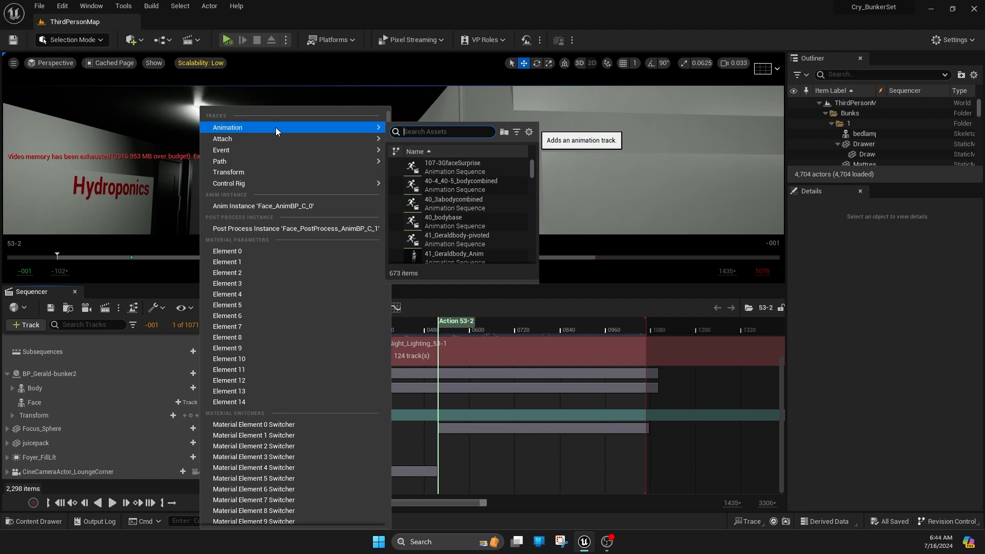
type("52")
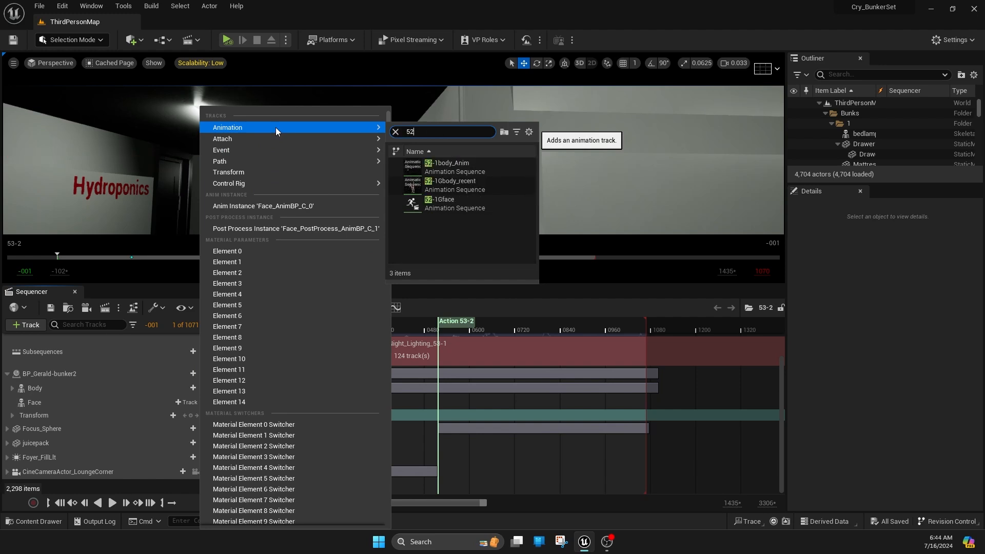
left_click(480, 205)
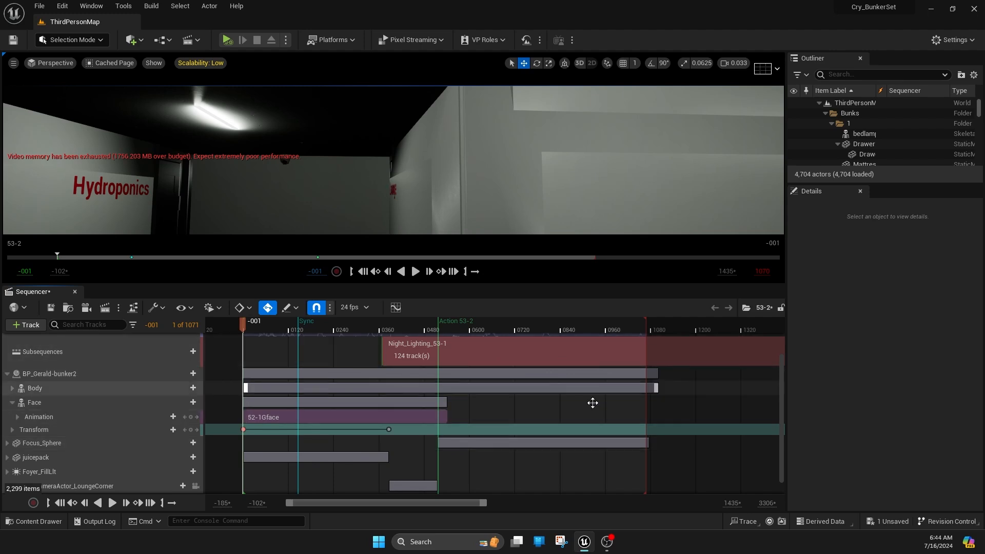
left_click_drag(385, 415, 401, 414)
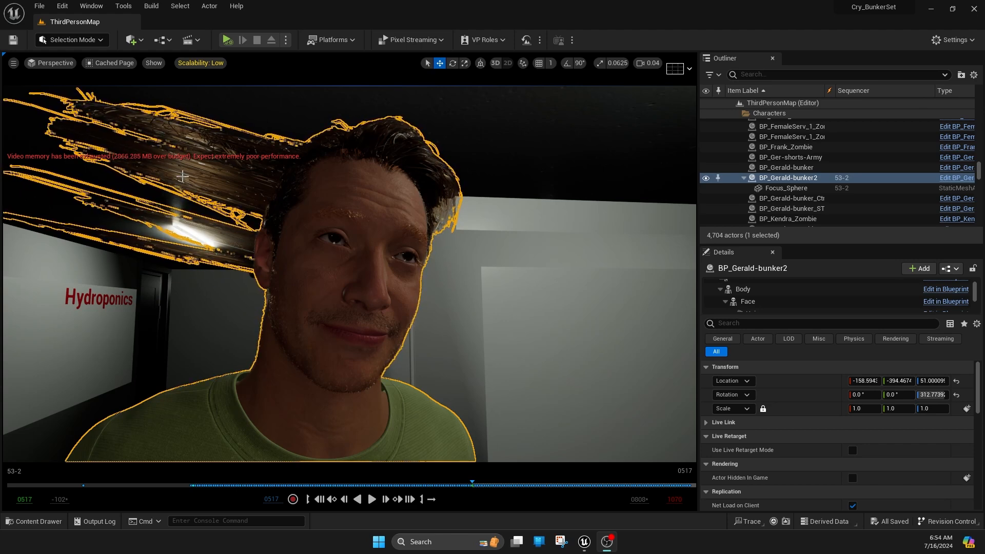
Set the viewport's scalability quality to Cinematic.
left_click(205, 63)
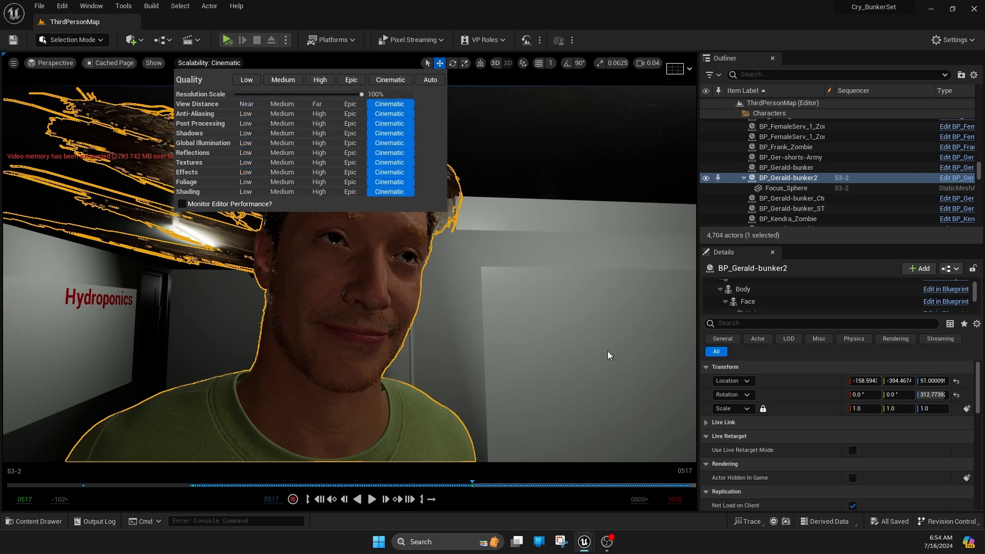
left_click(553, 309)
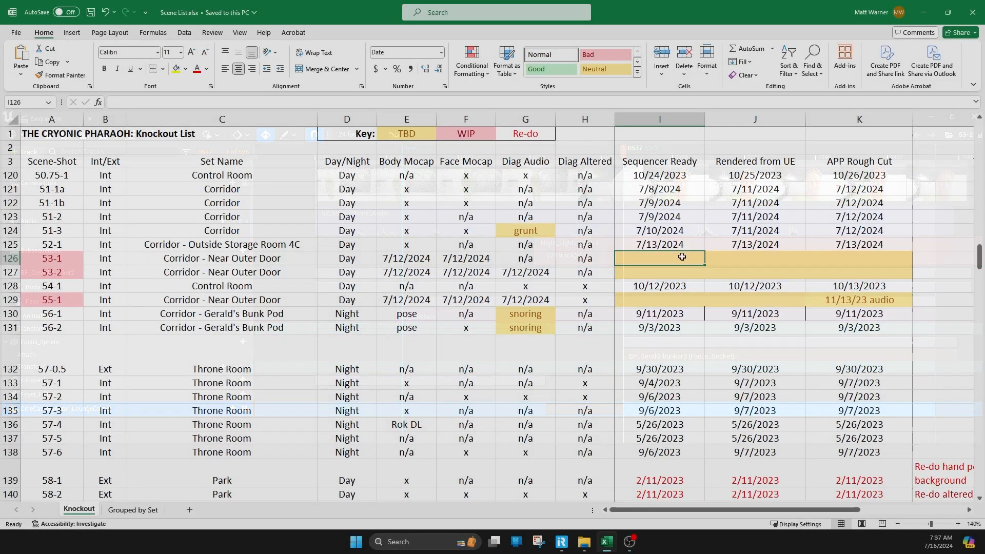
In the Excel scene list, enter 7/16/2024 as the Sequencer Ready and Rendered from UE dates for shots 53-1, 53-2 and 55-1.
type("7/16/2024")
key("ctrl+Return")
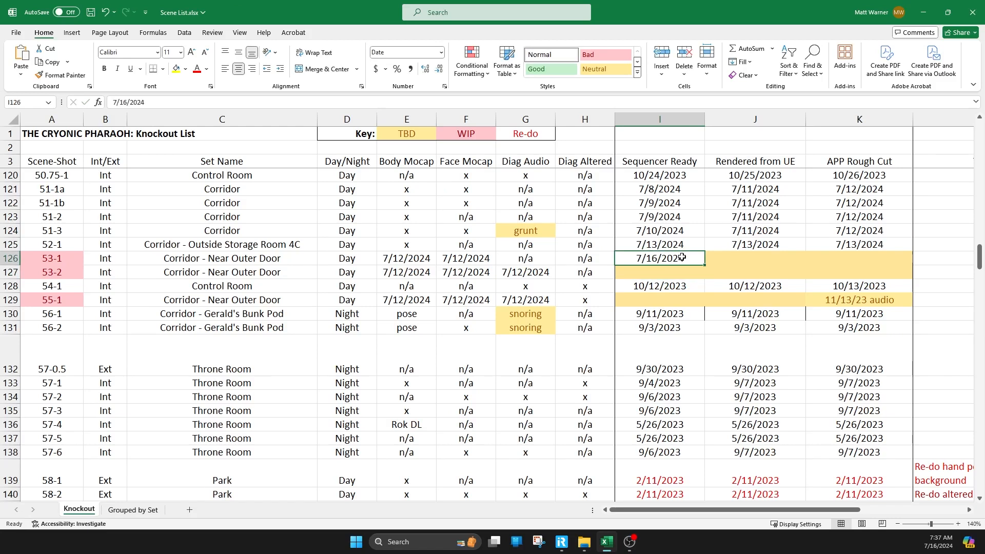
type("7/16/2024")
key("Down")
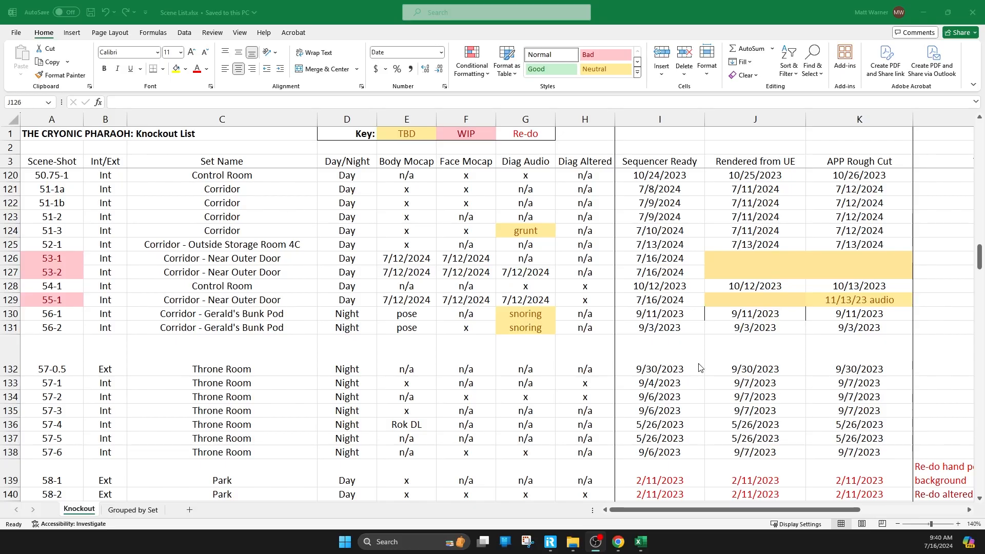
type("7/16/2024")
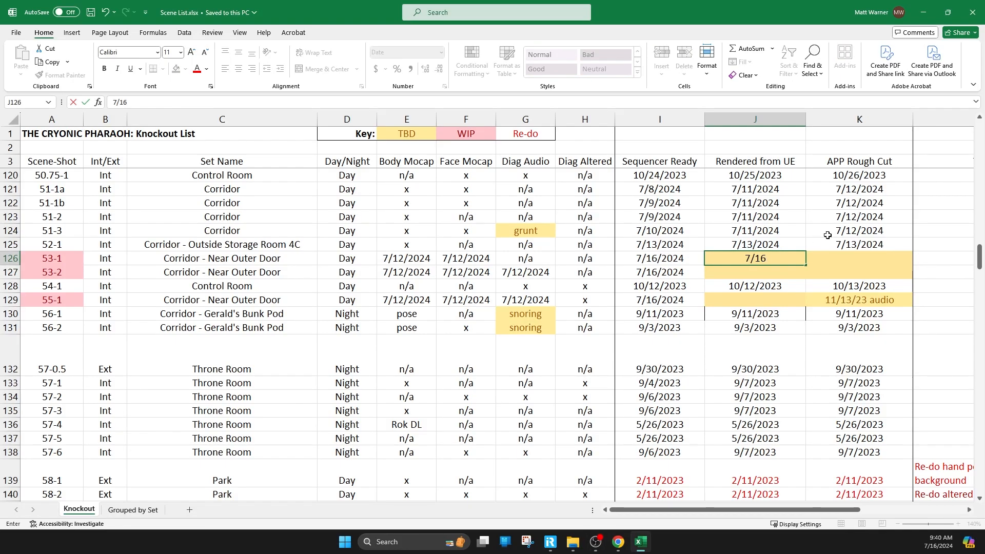
key("Return")
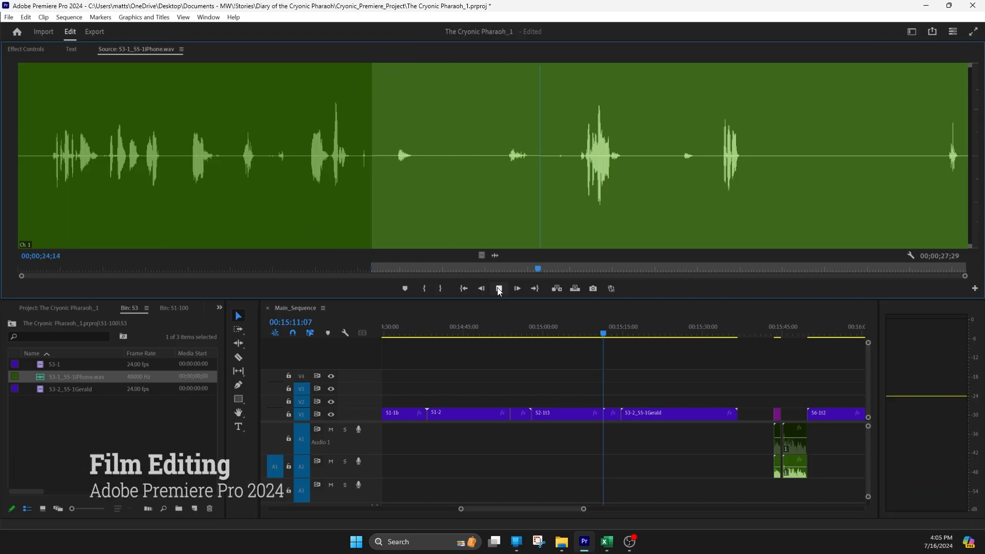
In Premiere Pro, overwrite the marked range of 53-1_55-1iPhone.wav into Main_Sequence and shift the audio clip slightly earlier, checking it in playback.
key("o")
left_click(575, 289)
key("=")
key("=")
left_click_drag(712, 435, 690, 435)
left_click(655, 331)
key("space")
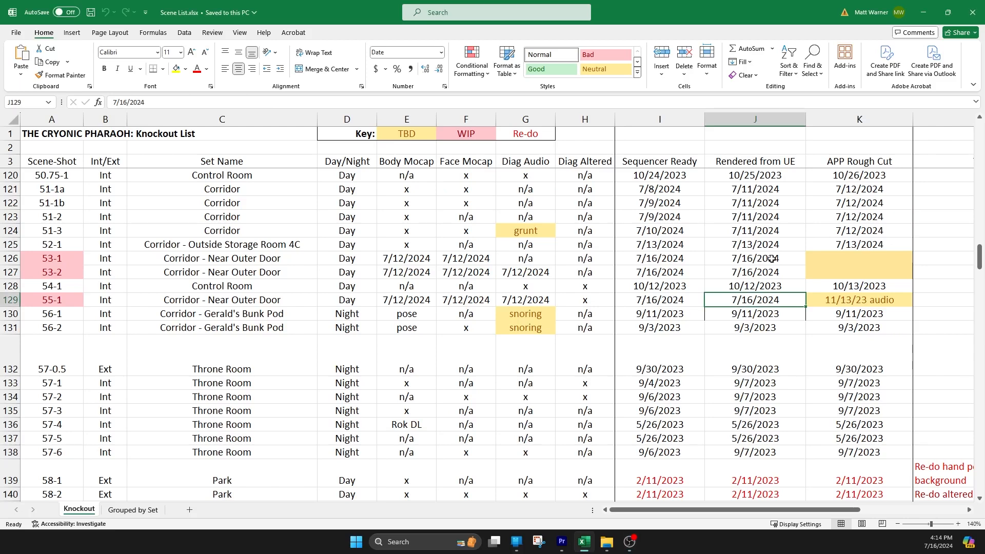
In the Excel scene list, copy the 7/16/2024 date into APP Rough Cut for shots 53-1, 53-2 and 55-1.
left_click(754, 258)
key("ctrl+c")
left_click(860, 272)
key("ctrl+v")
key("ctrl")
left_click(859, 299)
key("ctrl+v")
Clear the WIP highlighting from Scene-Shot cells 53-1 through 55-1 with the Normal style and centre their text.
left_click_drag(52, 258, 51, 300)
left_click(546, 55)
left_click(239, 69)
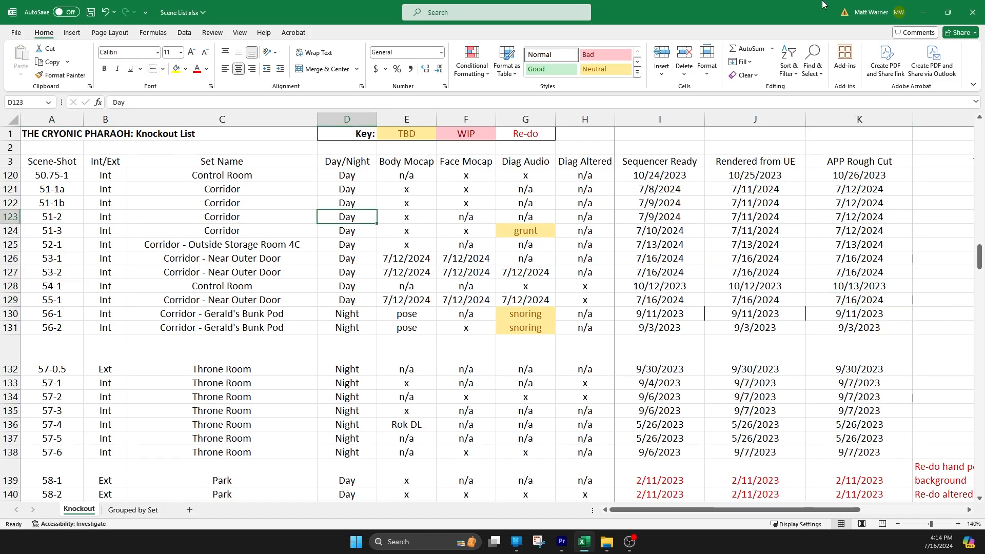